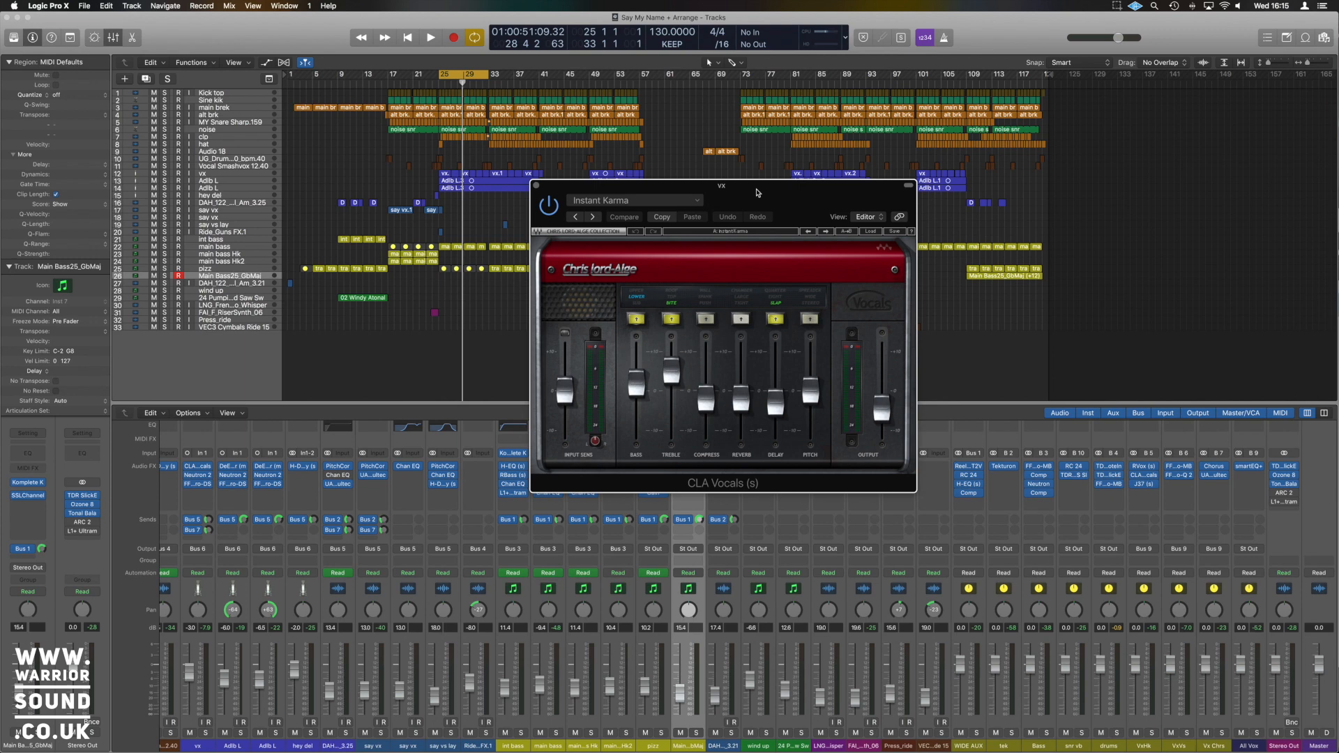
Step: Solo the vx vocal track and audition it through the Instant Karma preset of CLA Vocals
drag(777, 194, 774, 195)
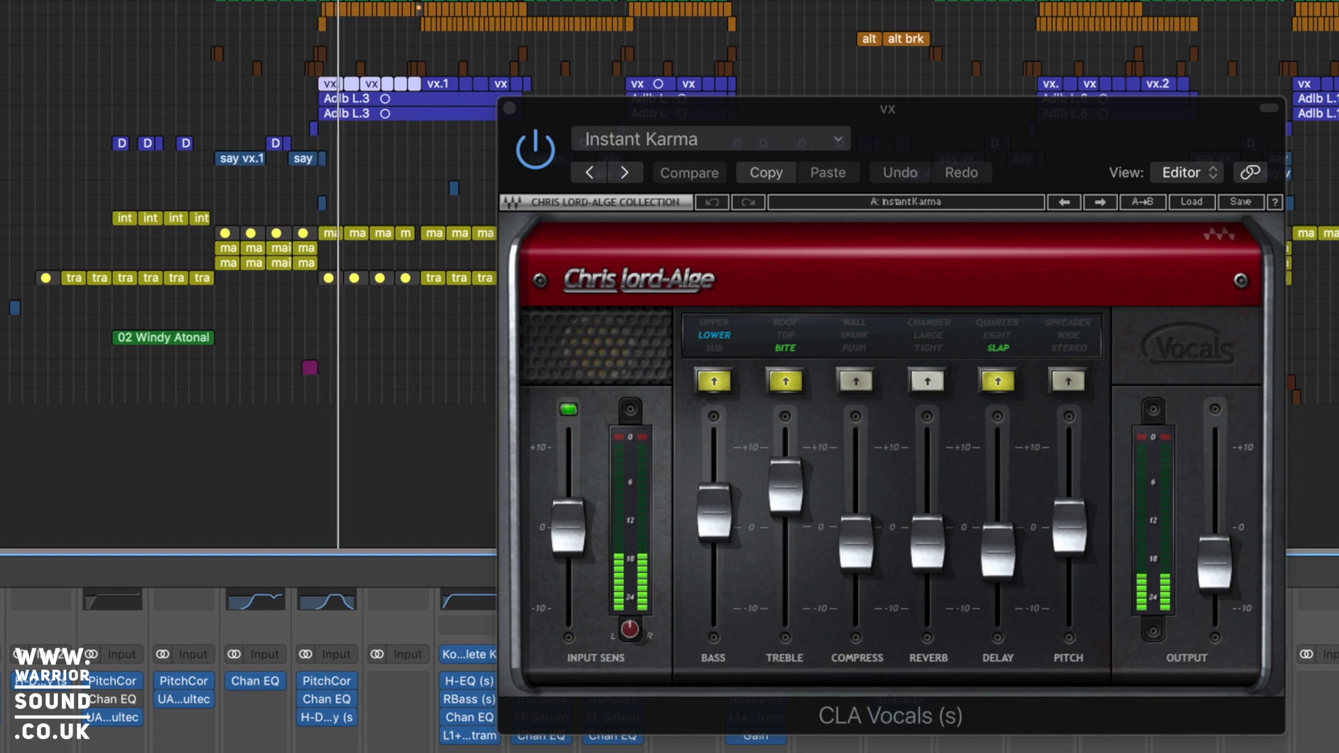
mouse_move(927, 543)
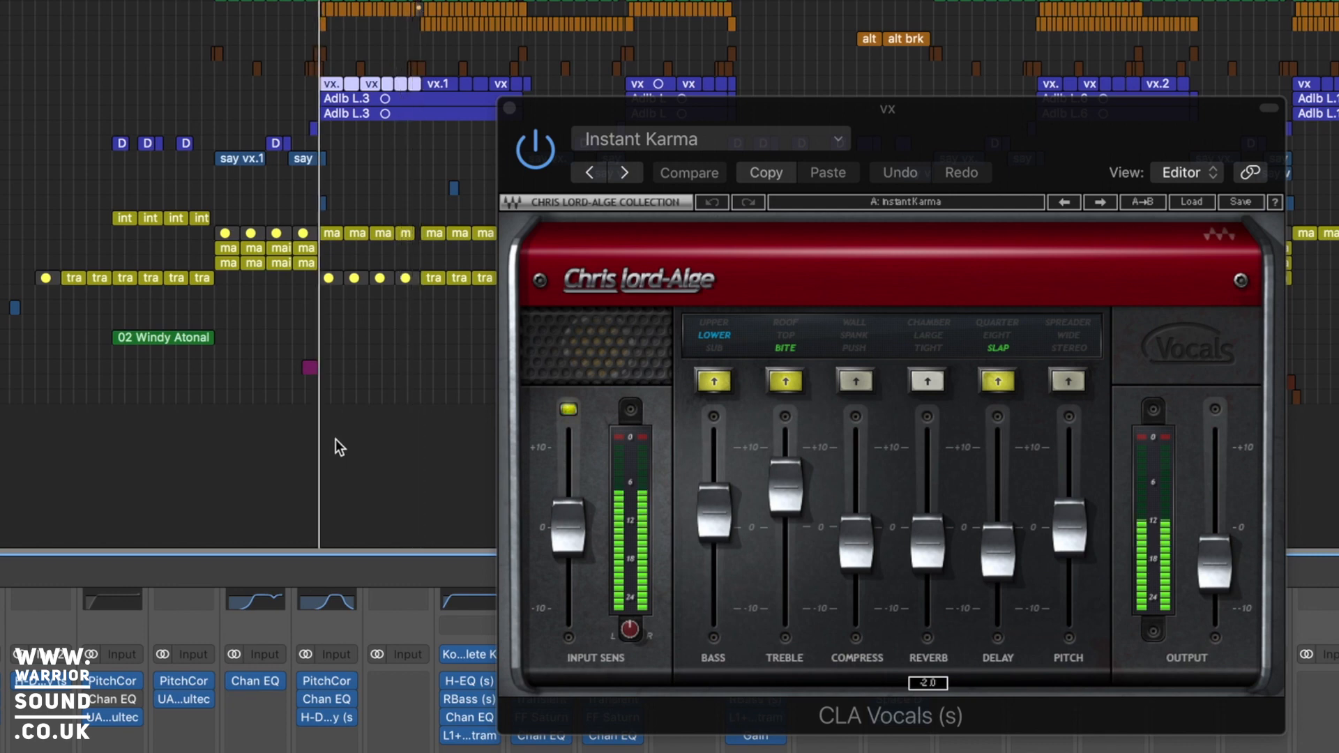
key(ctrl+s)
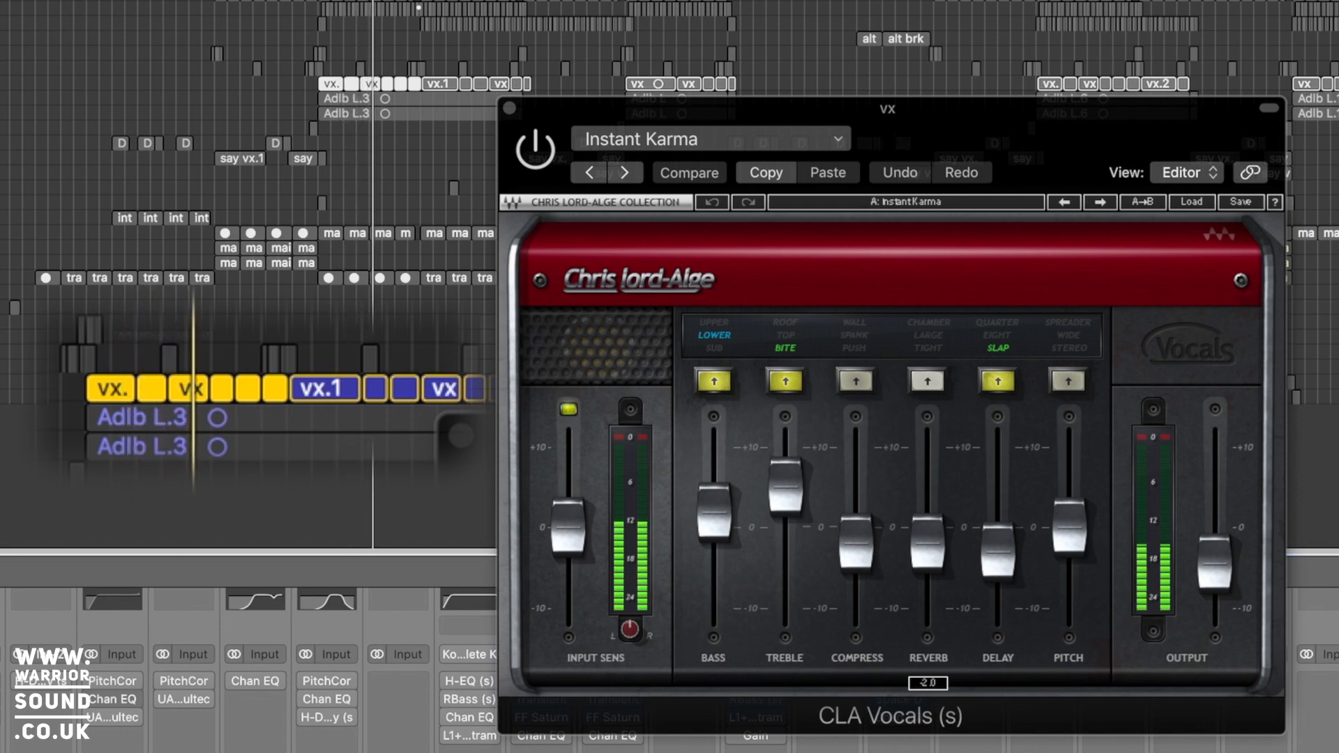
key(space)
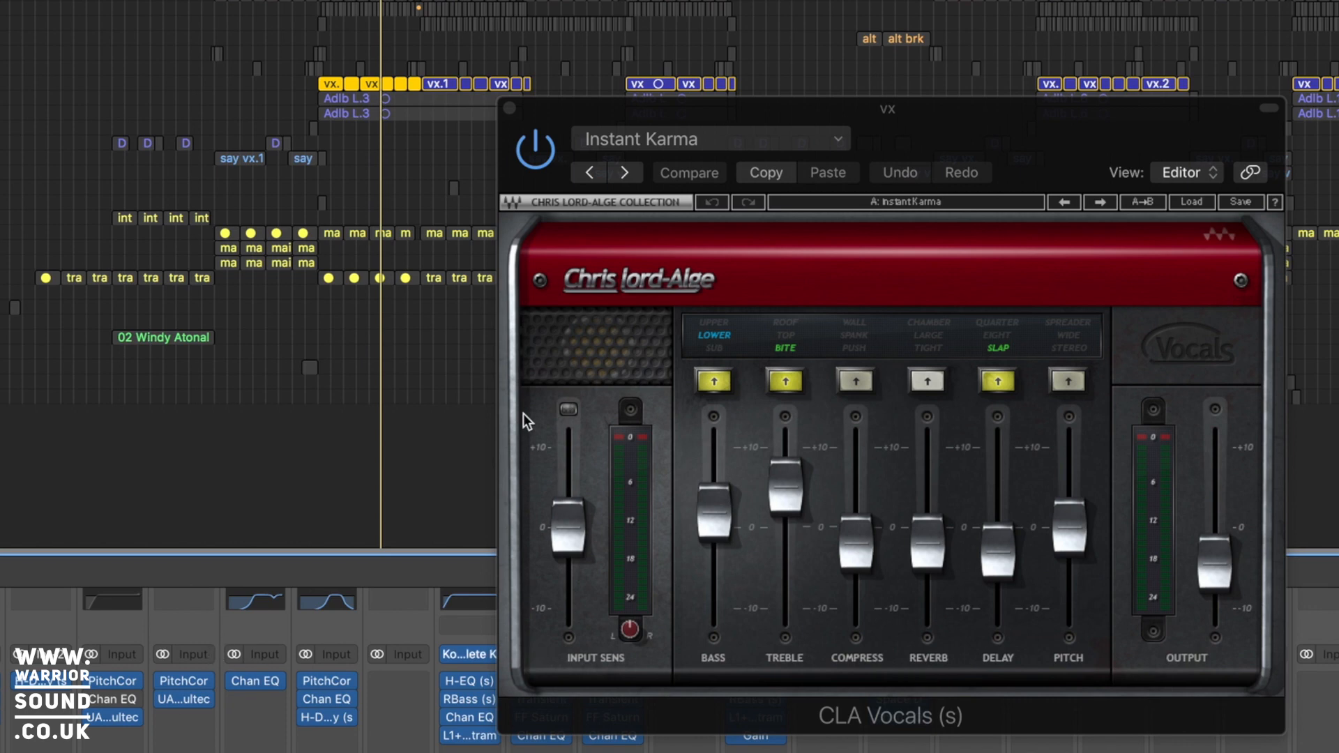
click(514, 114)
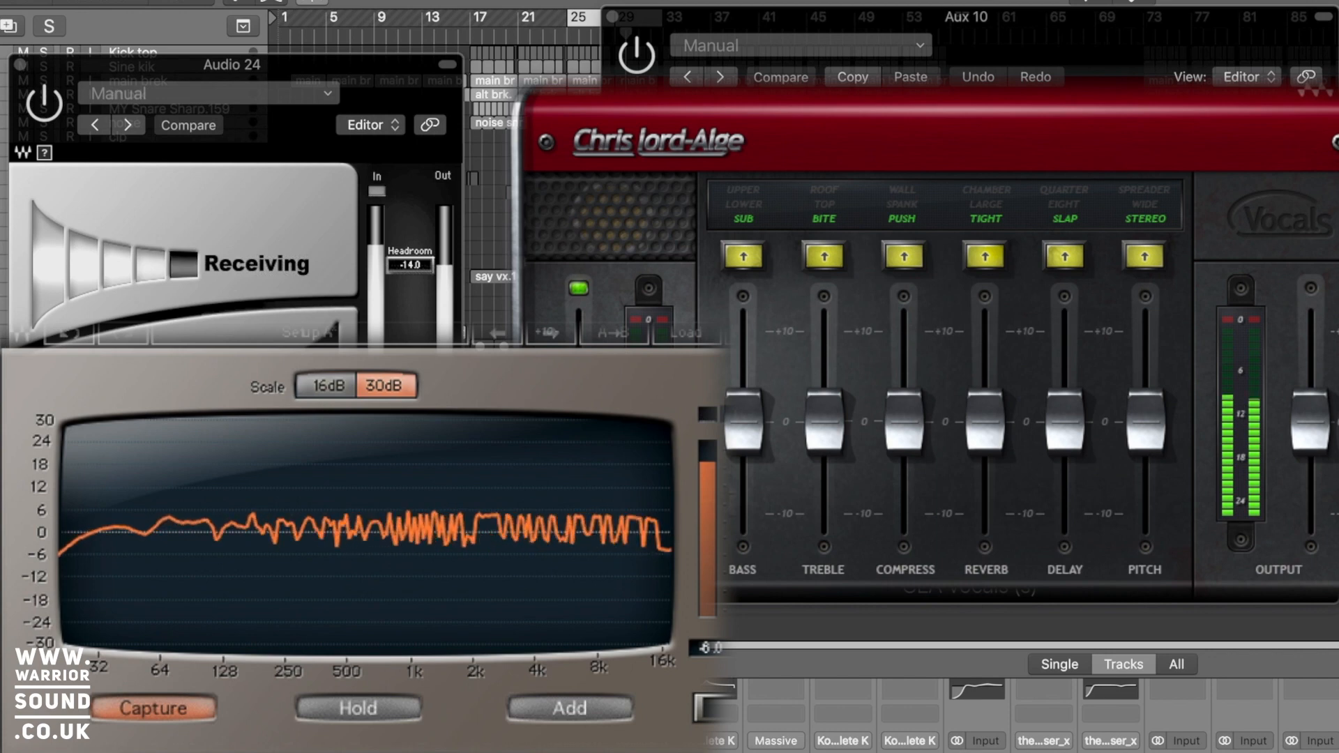
Step: Switch off the Bass, Treble, Compress, Reverb, Delay and Pitch sections of the Aux 10 CLA Vocals plugin
click(744, 256)
click(825, 256)
click(824, 256)
click(824, 256)
click(743, 247)
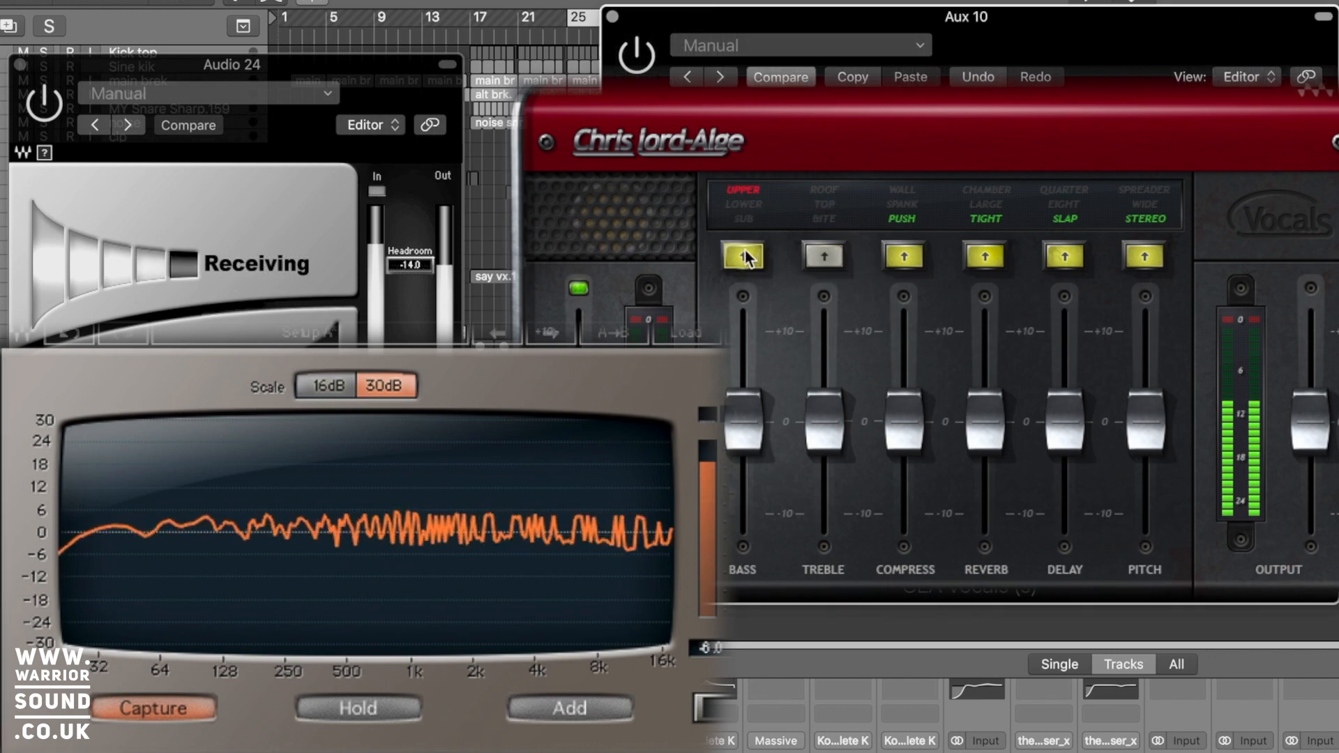
click(744, 256)
click(903, 256)
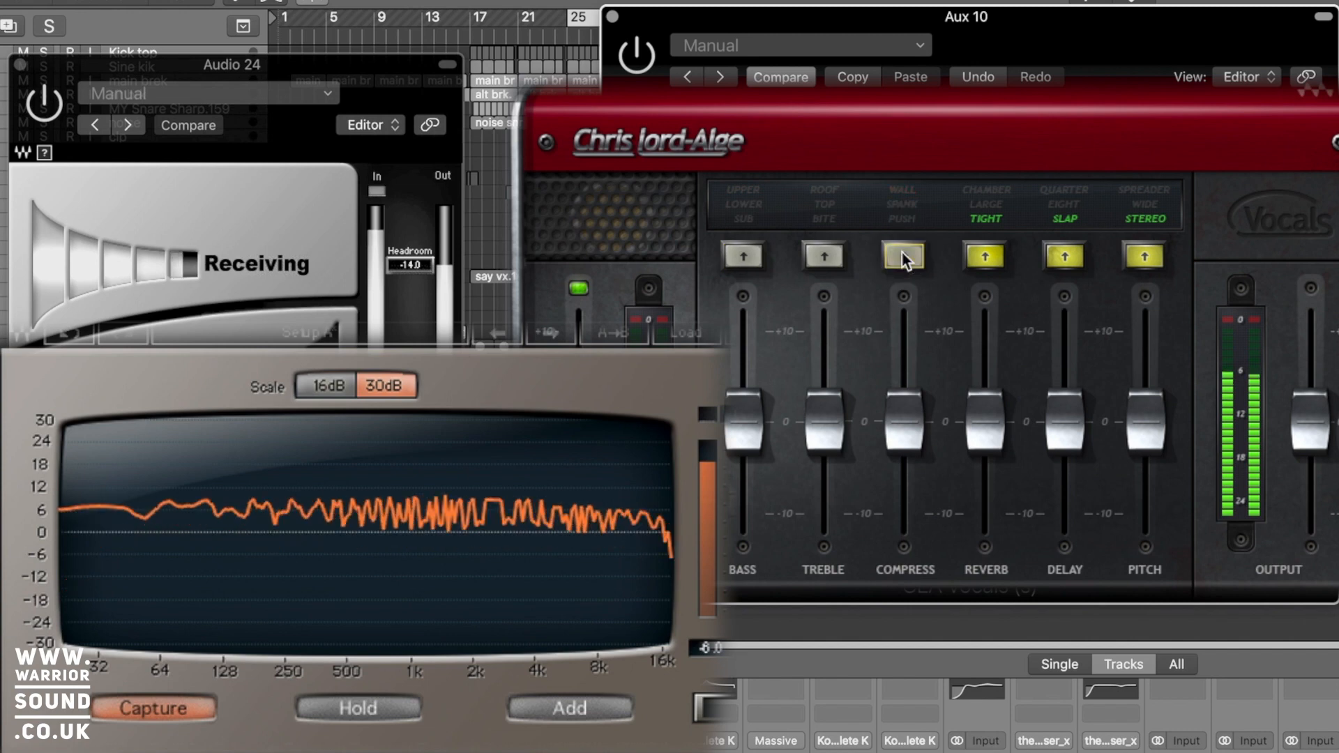
click(985, 256)
click(983, 256)
click(984, 256)
click(1064, 256)
click(1065, 256)
click(1064, 256)
click(1143, 256)
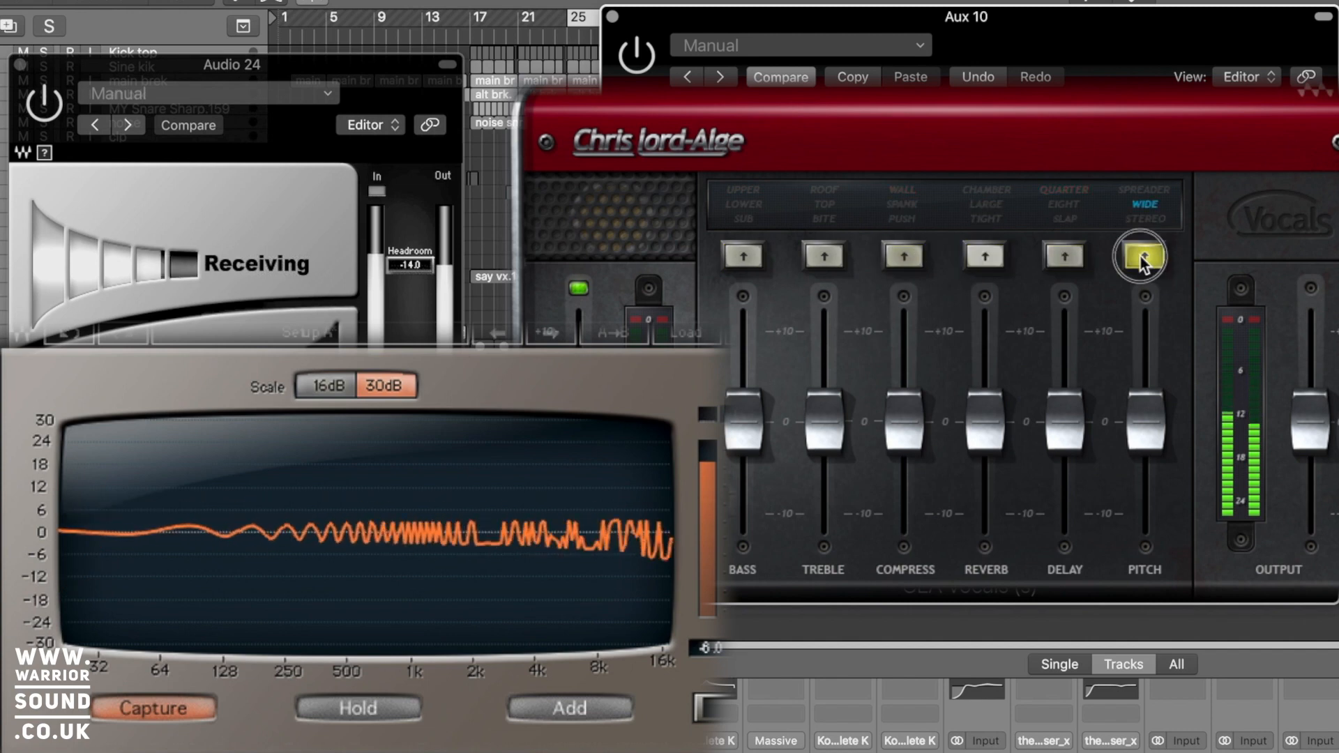
click(1141, 256)
click(1143, 256)
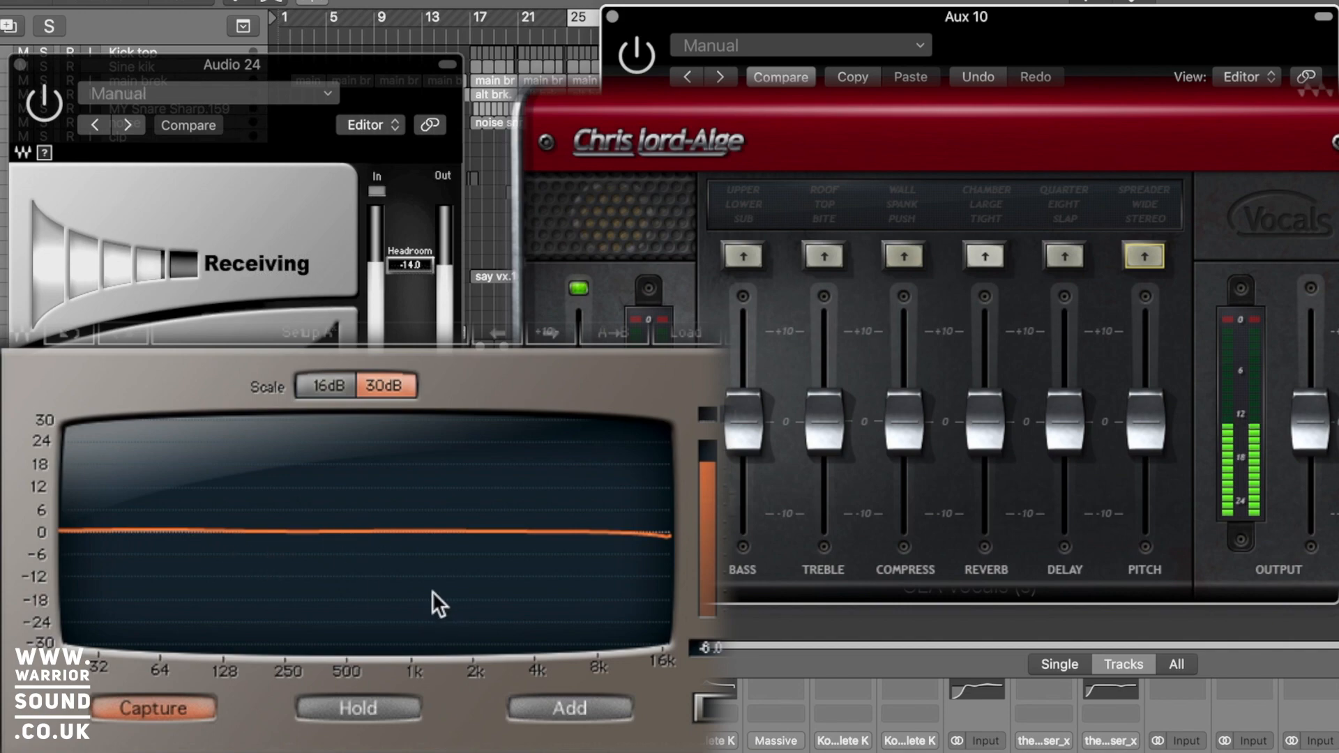
Step: Set the frequency graph's scale to 16 dB, and test Input Sens raised high before bringing it back to around 0
click(329, 387)
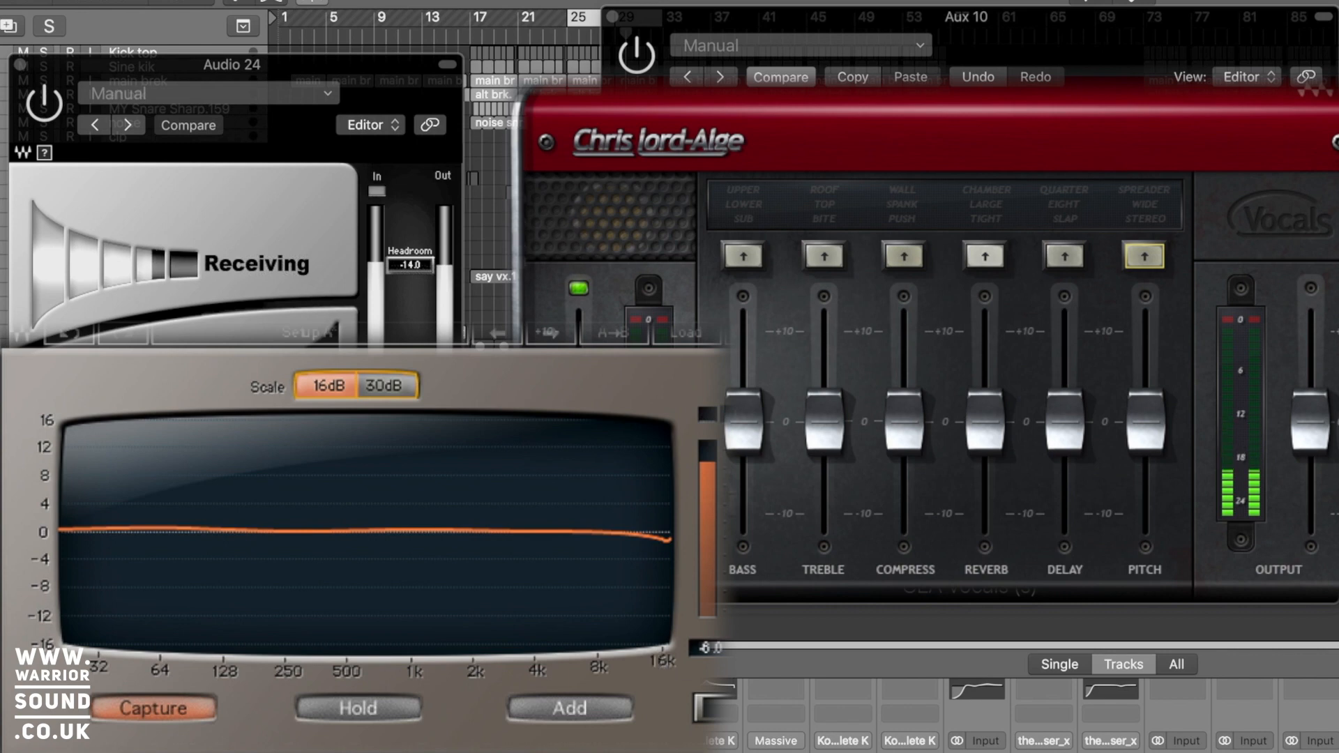
click(578, 310)
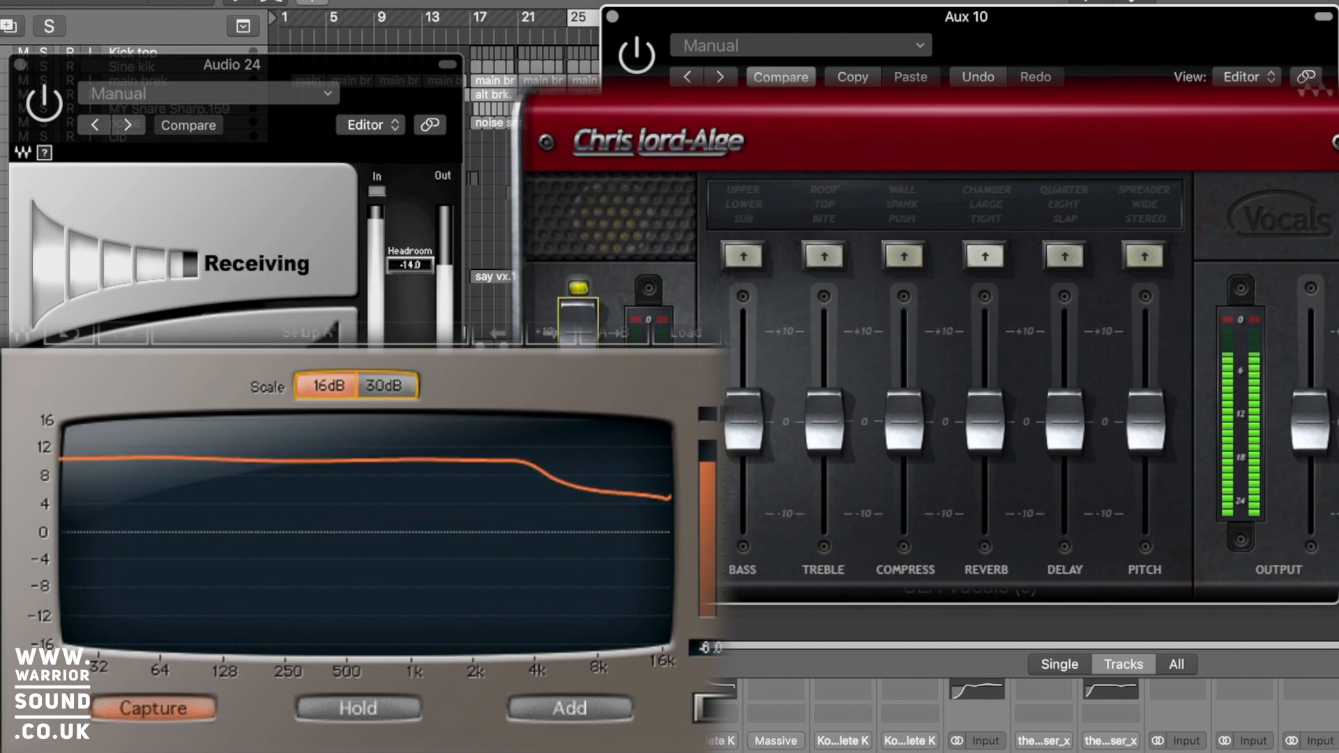
drag(578, 329, 578, 421)
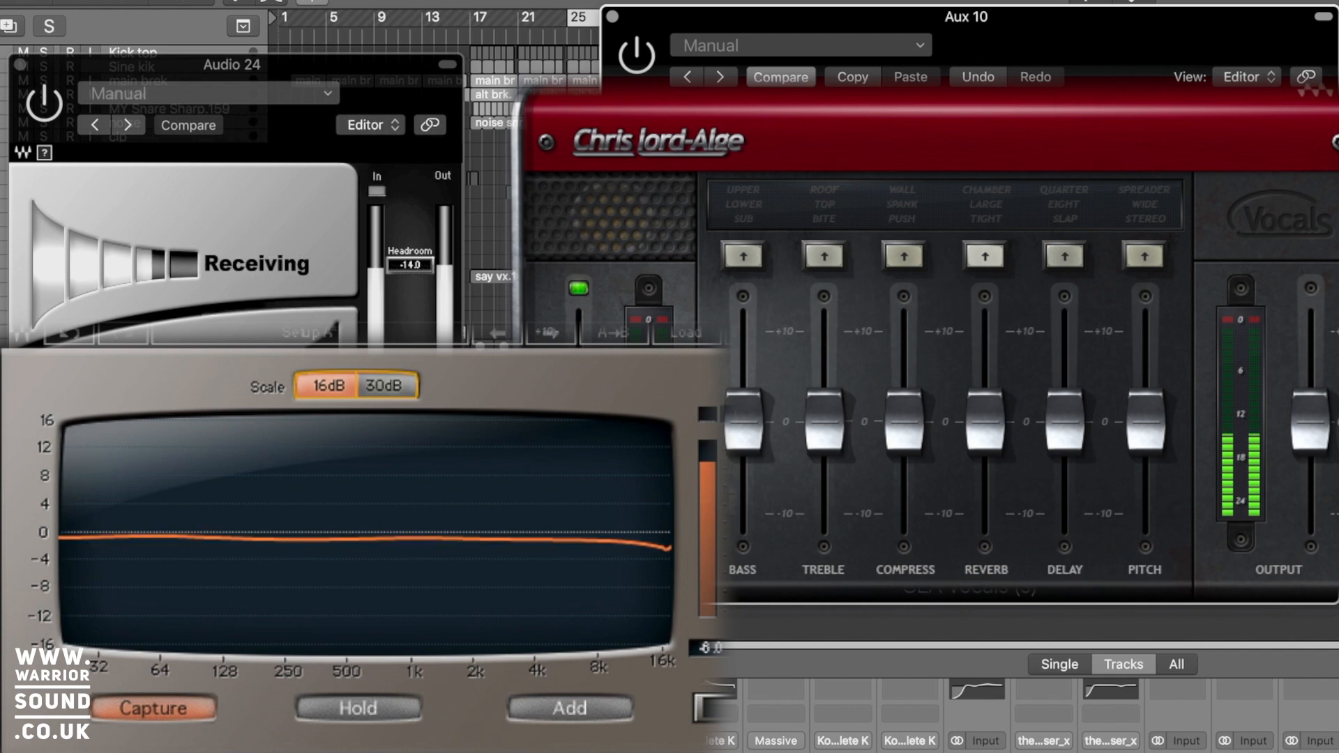
Step: Enable Bass in Sub mode, raise its fader to 3.3, and cycle the mode through Lower to Upper
click(743, 256)
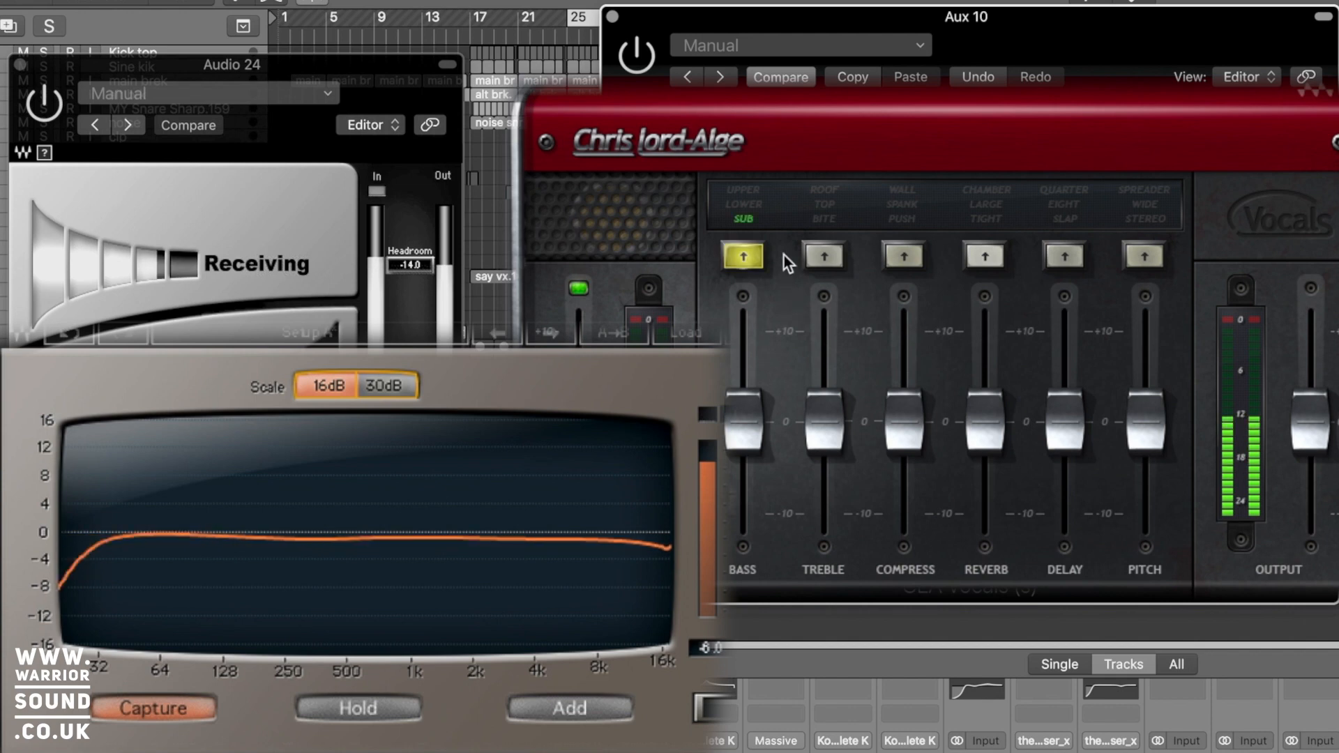
drag(739, 428, 741, 399)
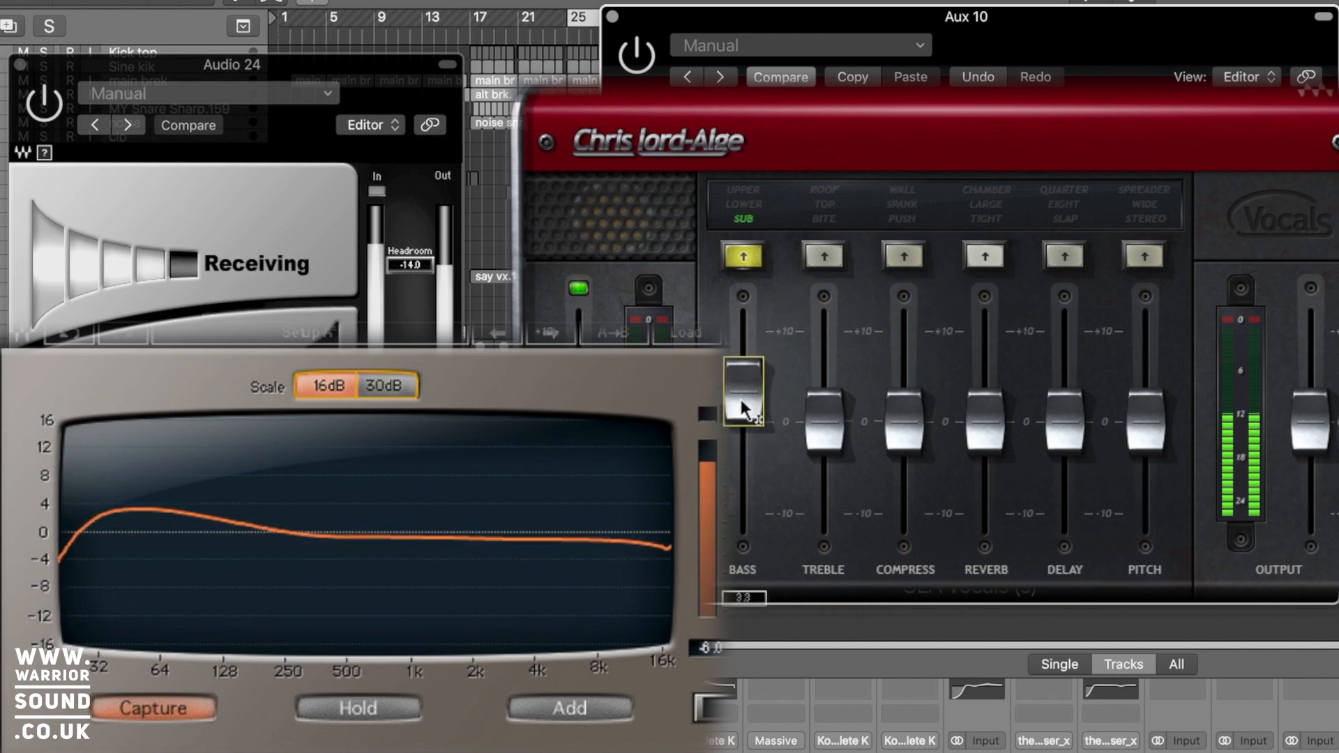
click(749, 208)
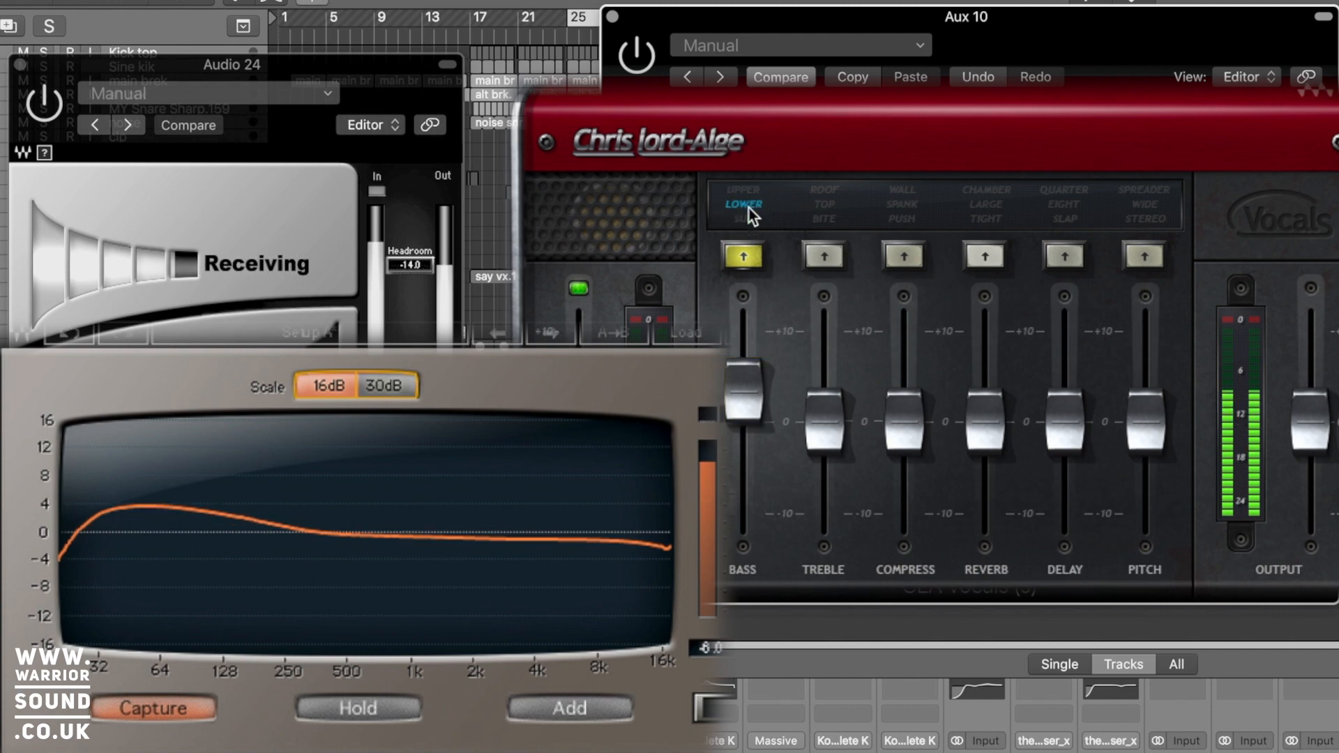
click(752, 186)
Step: Enable Treble in Top mode, raise its fader to 4.4, and change the mode to Roof
click(824, 204)
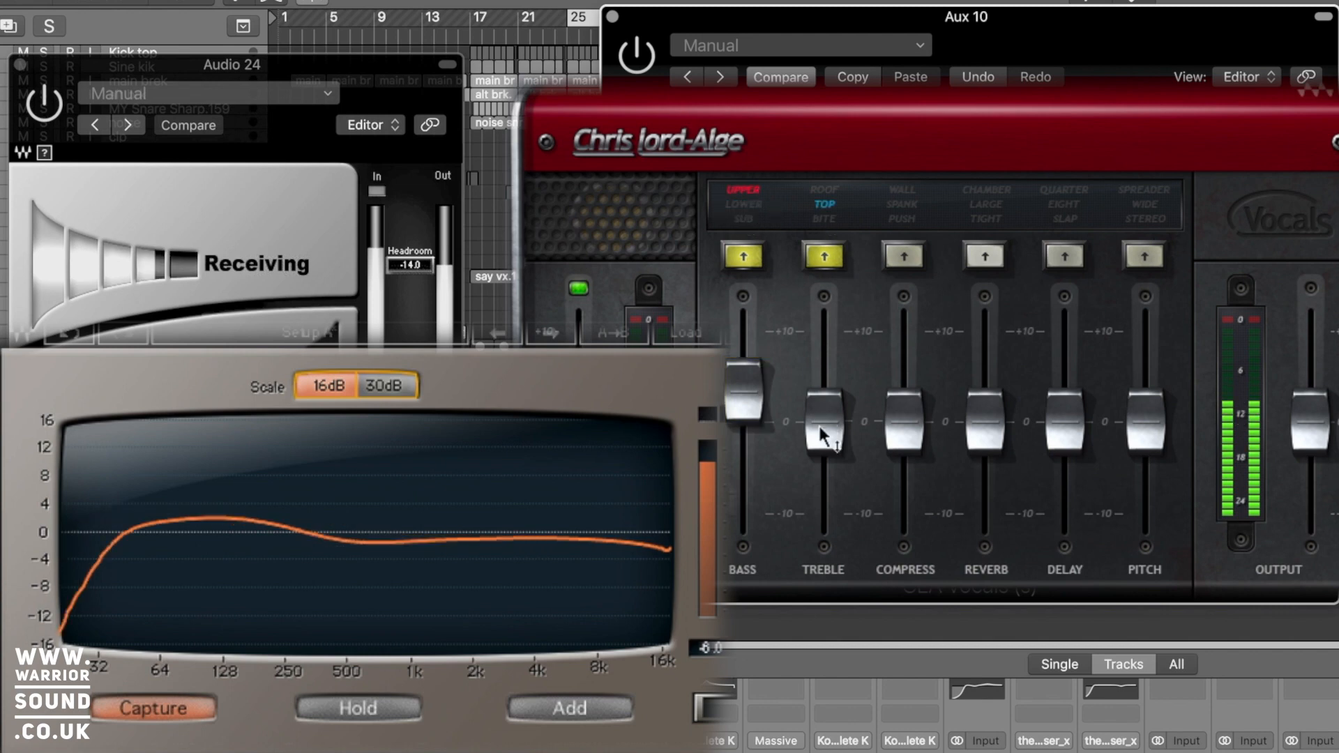
drag(818, 426, 823, 380)
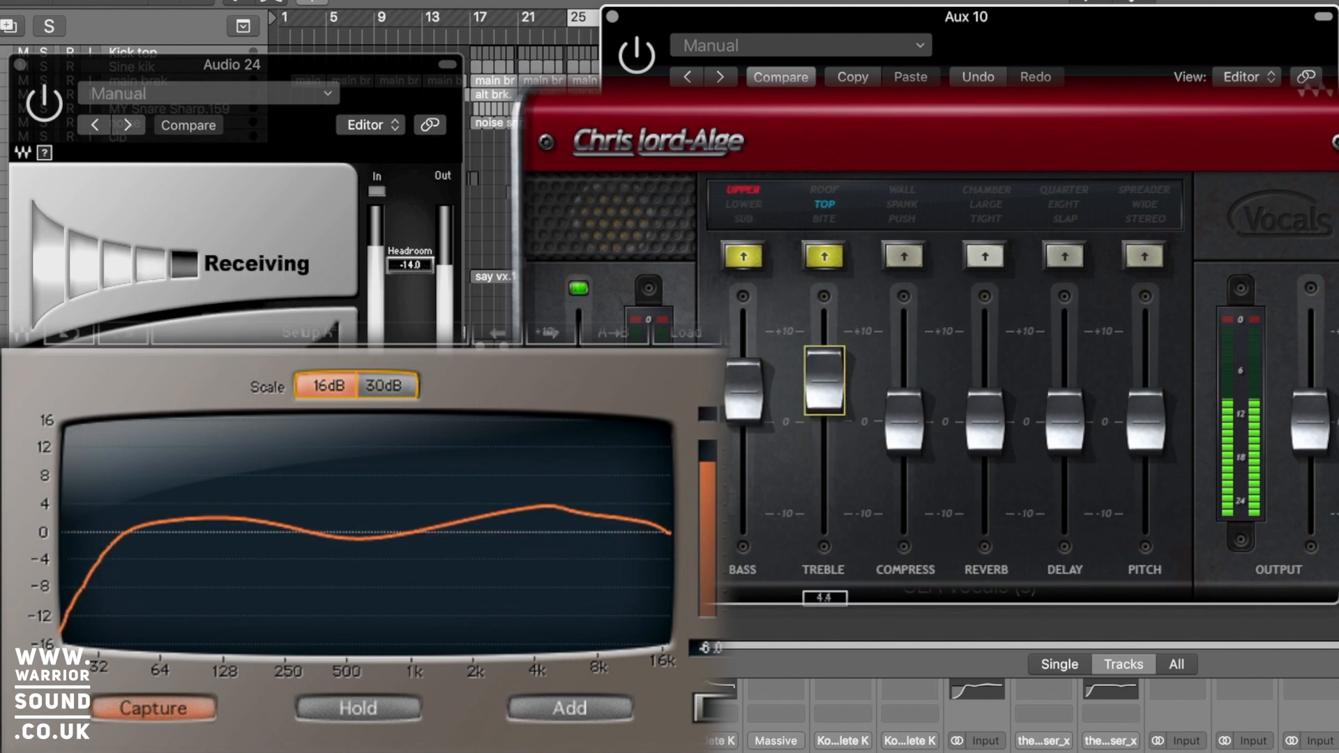
click(825, 190)
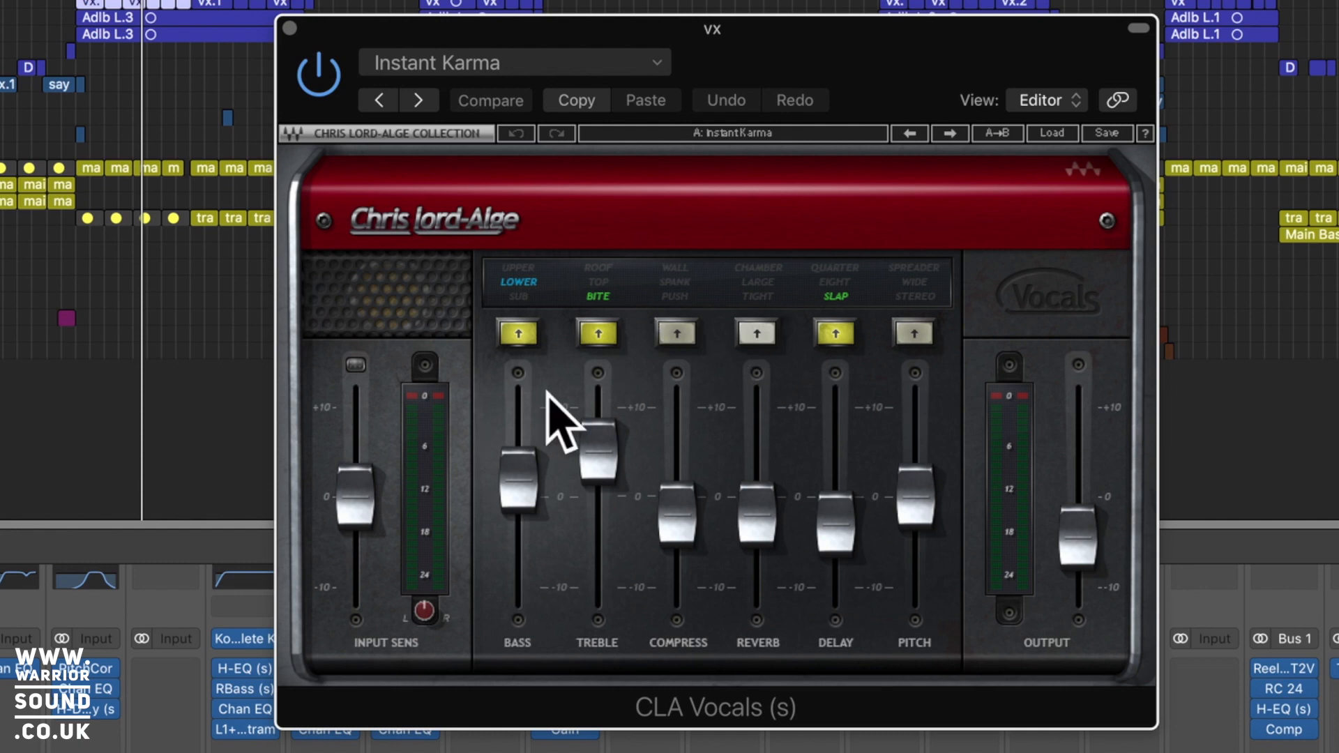
Step: Compare the vx vocal with Treble and Bass switched off against Bite treble and Lower bass in its CLA Vocals plugin
click(601, 333)
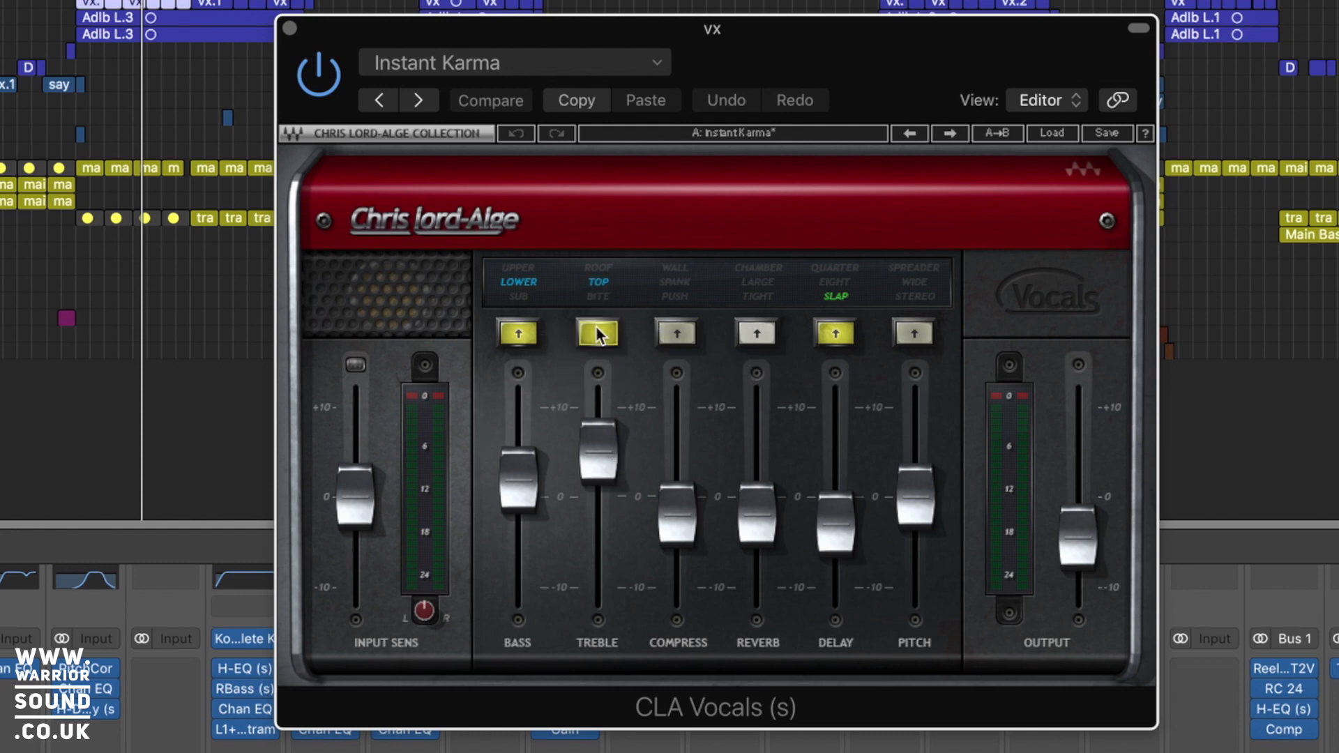
click(520, 335)
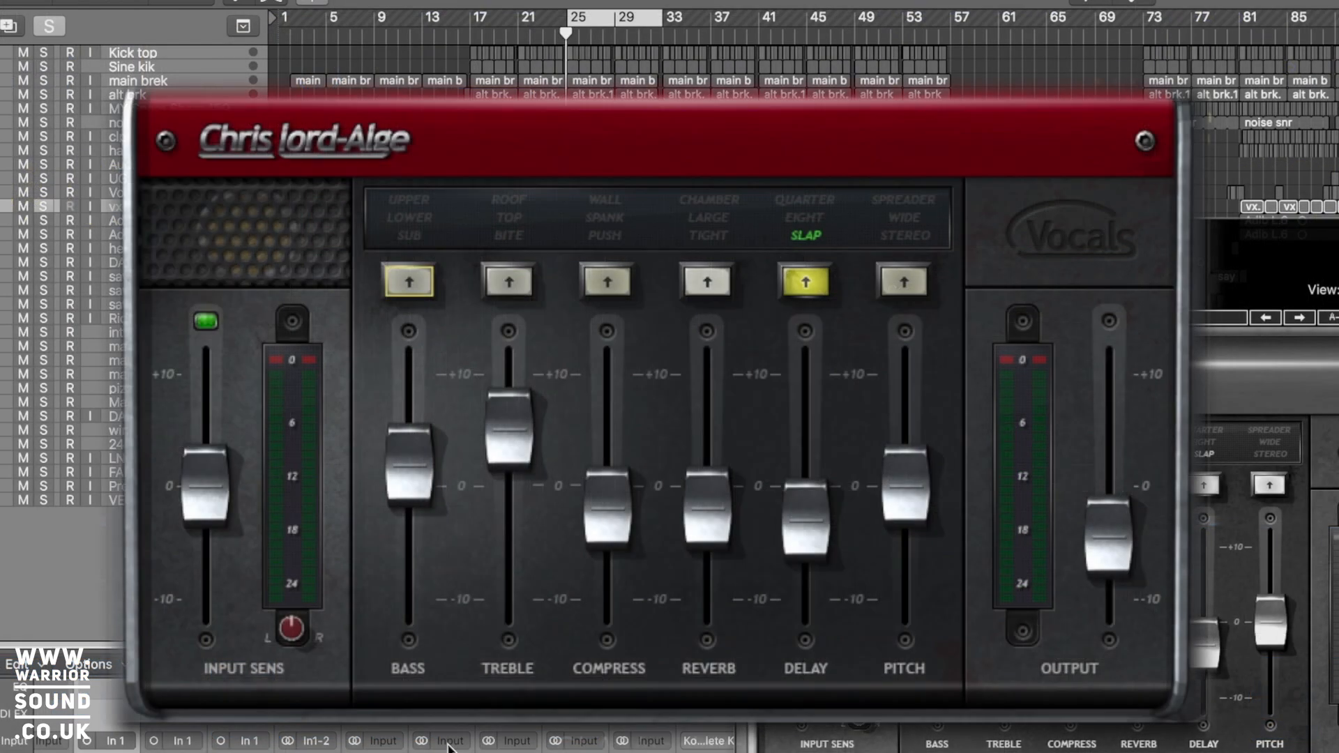
key(space)
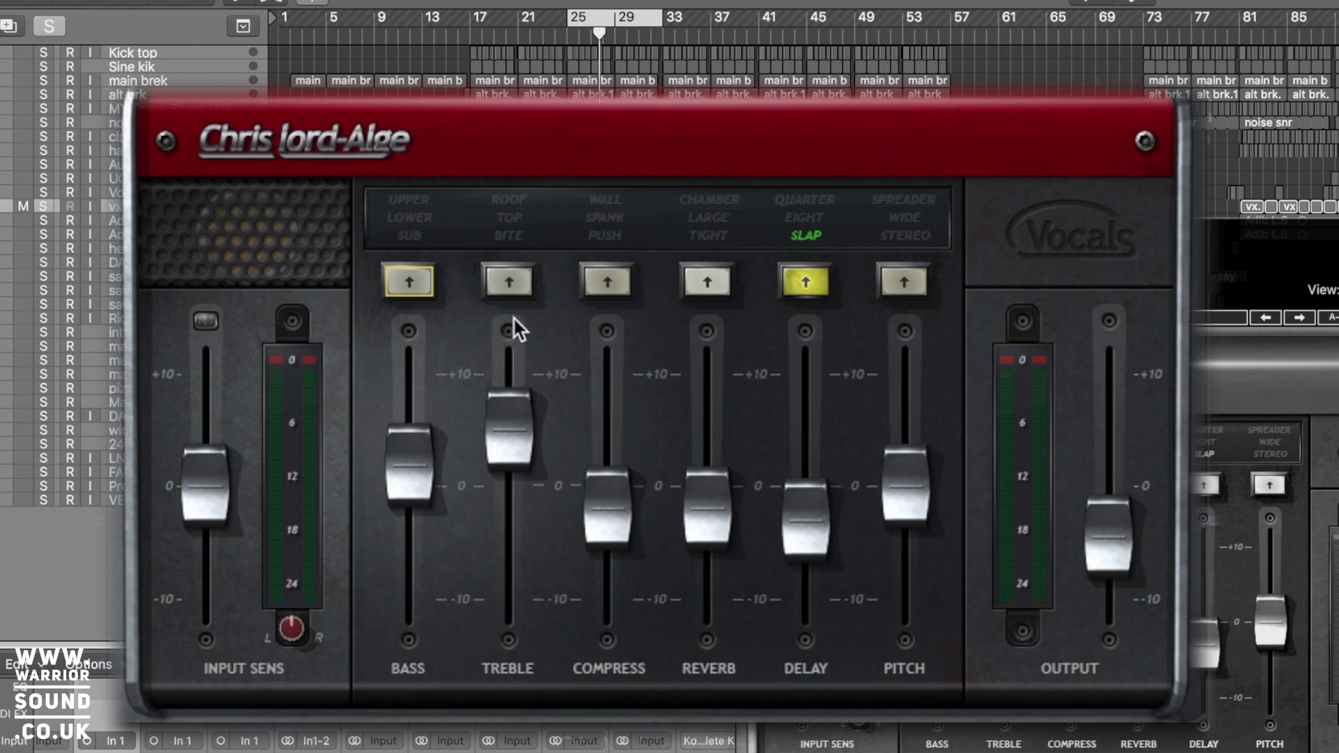
click(498, 282)
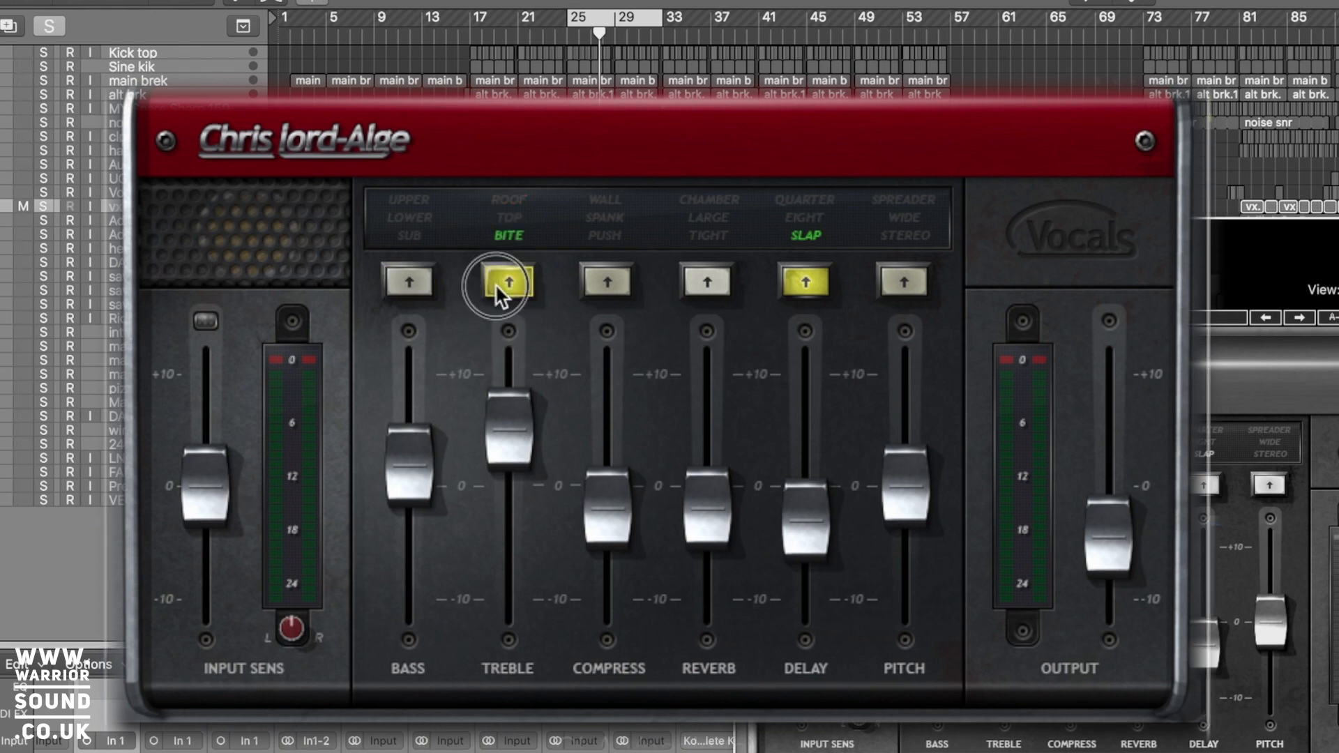
click(409, 275)
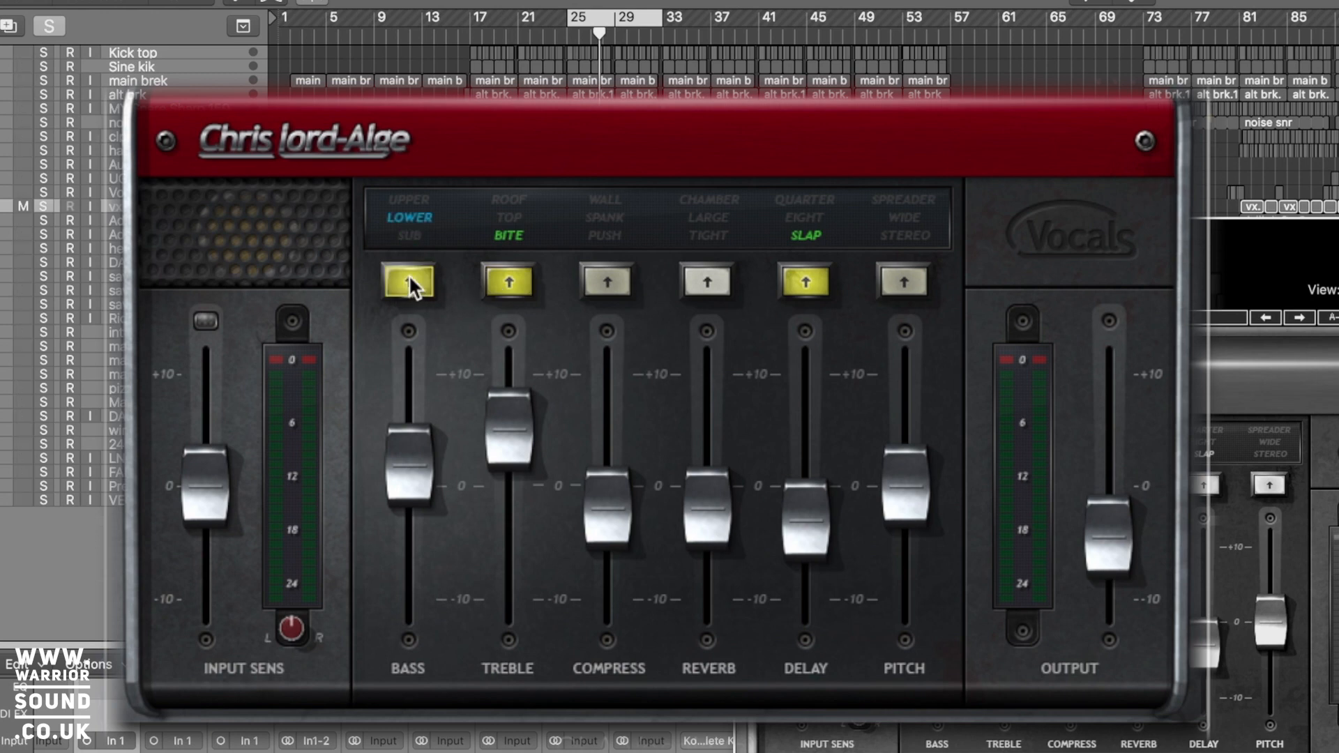
key(space)
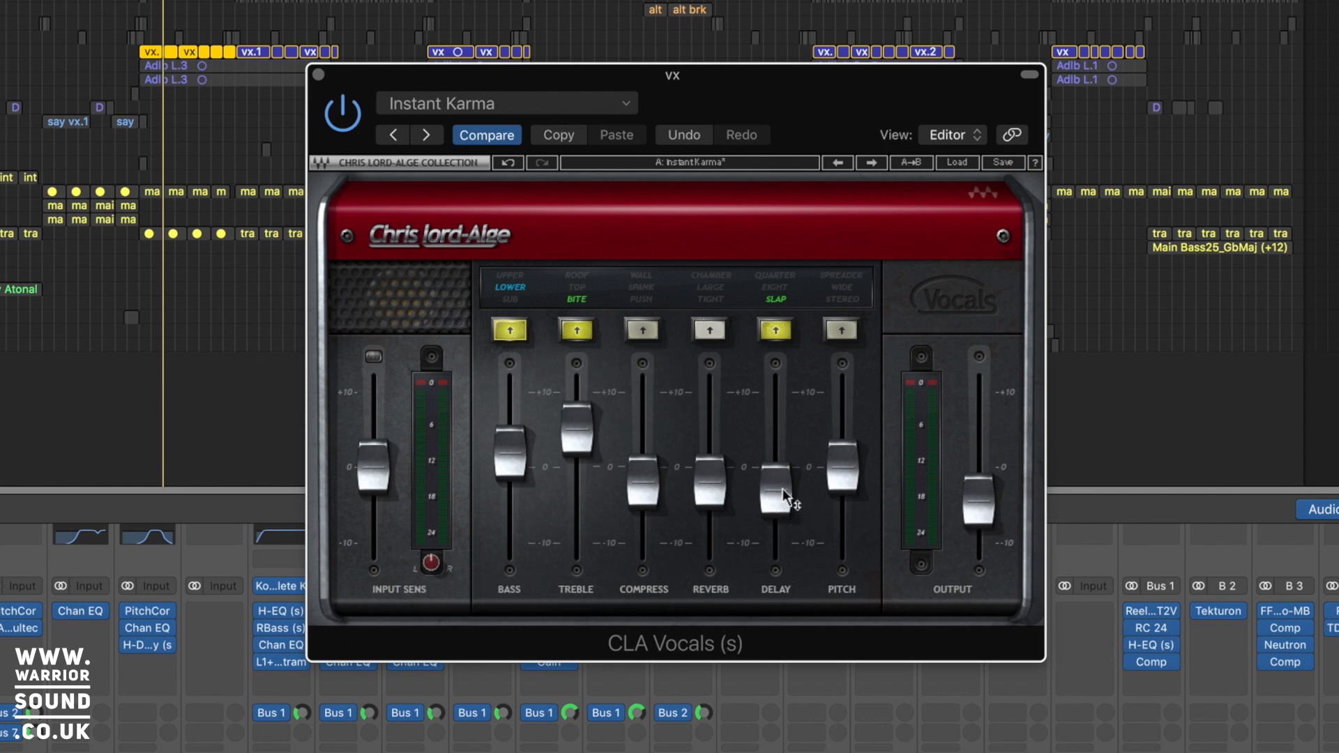
Step: Compare the soloed vocal with the Delay section switched off against the Slap delay
mouse_move(779, 511)
click(776, 330)
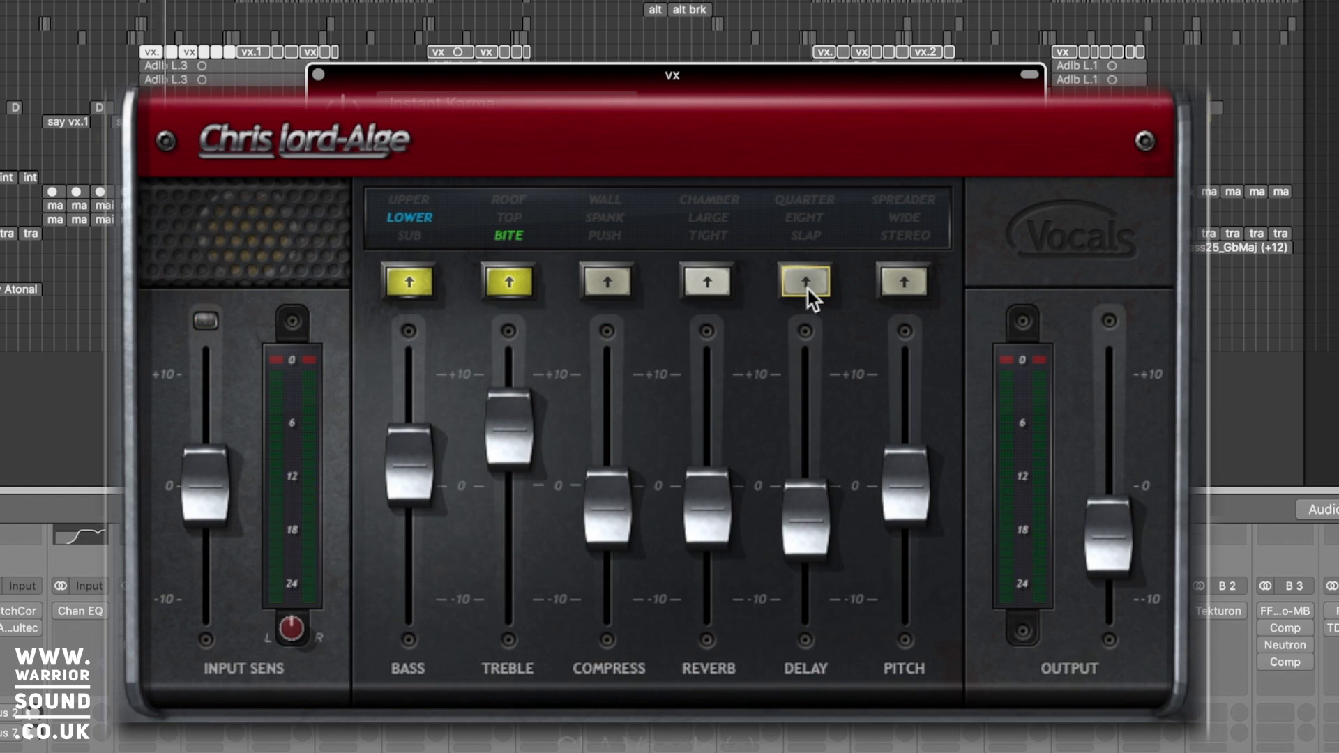
click(806, 283)
key(space)
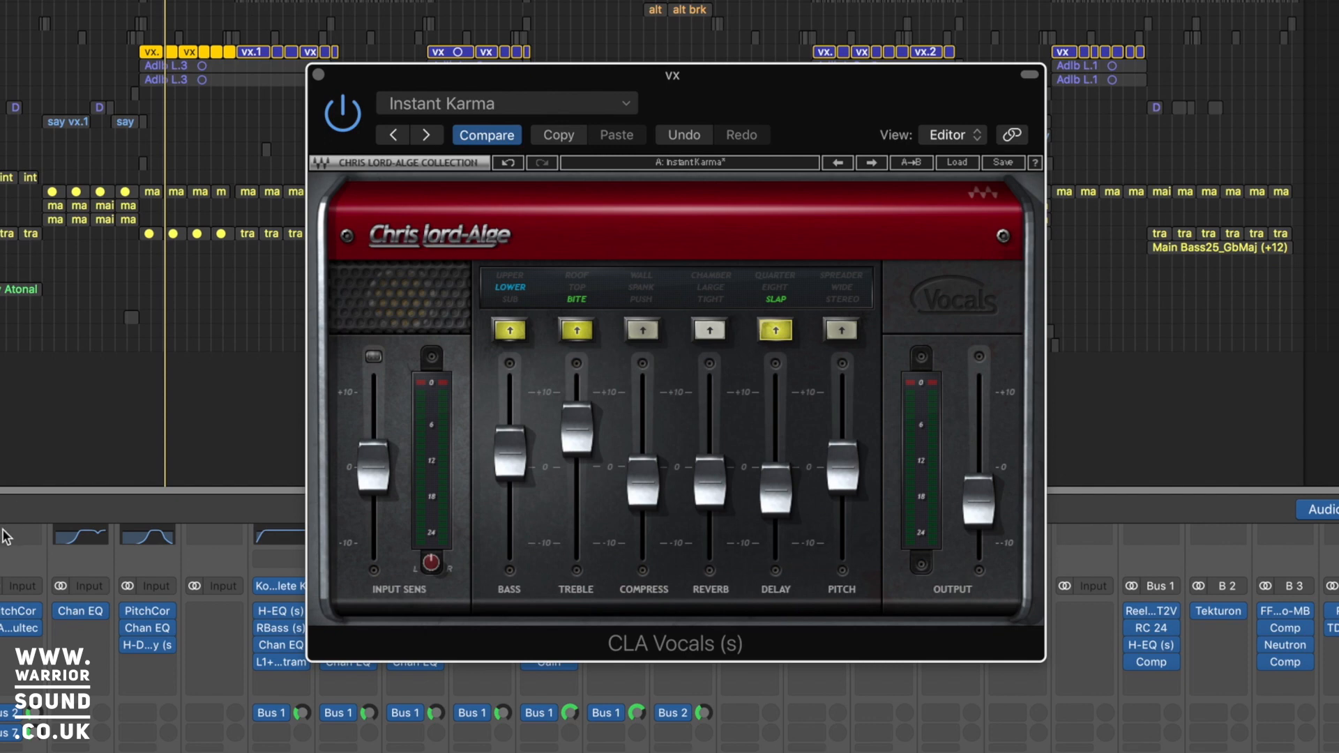
Step: Compare the vocal within the full mix with CLA Vocals bypassed and re-enabled
click(348, 123)
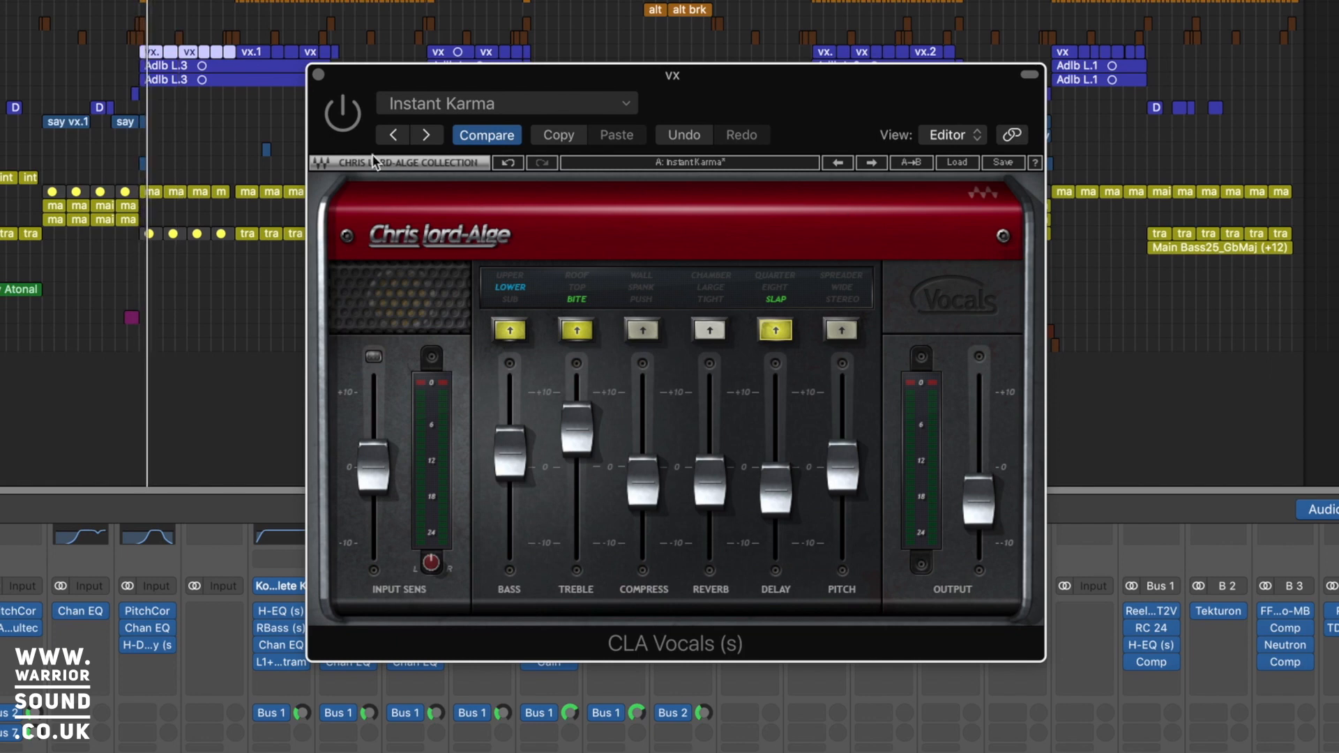
click(354, 110)
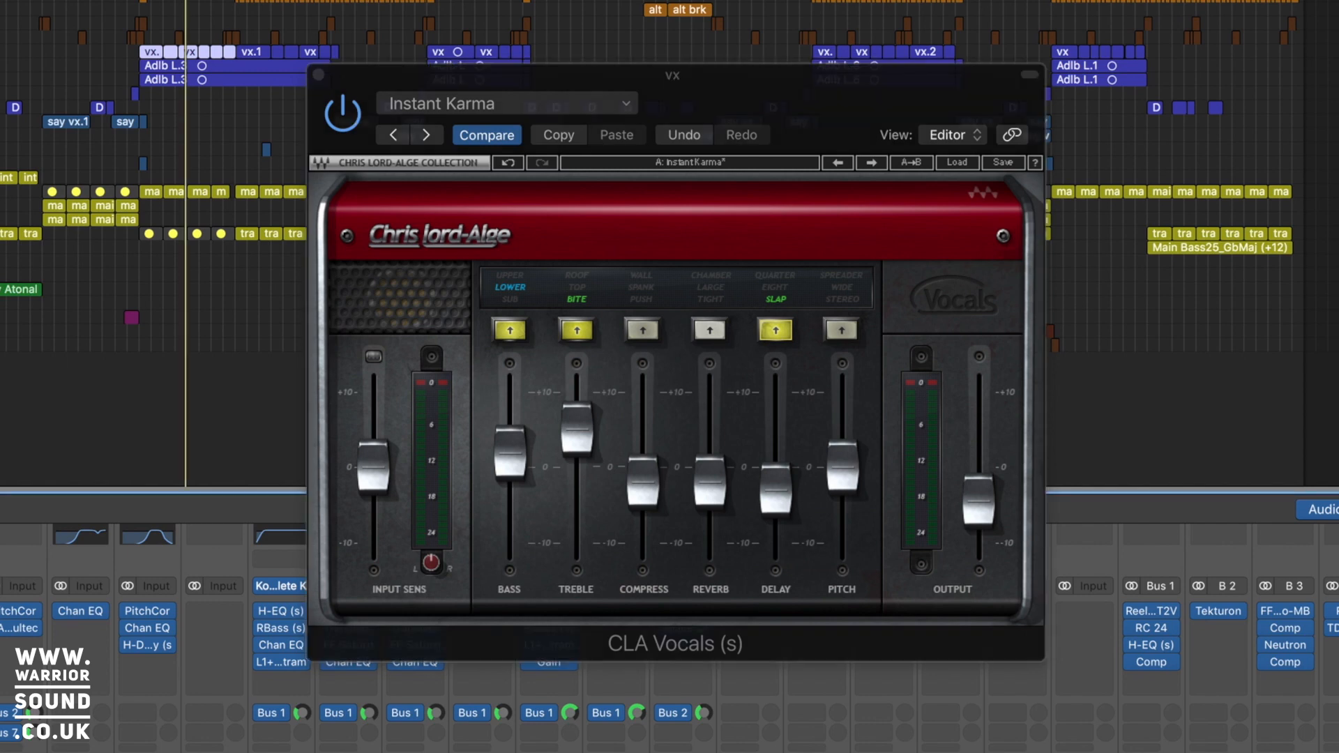
Step: With the vx track soloed, enable the Wide pitch effect at about +6 and play the vocal
key(s)
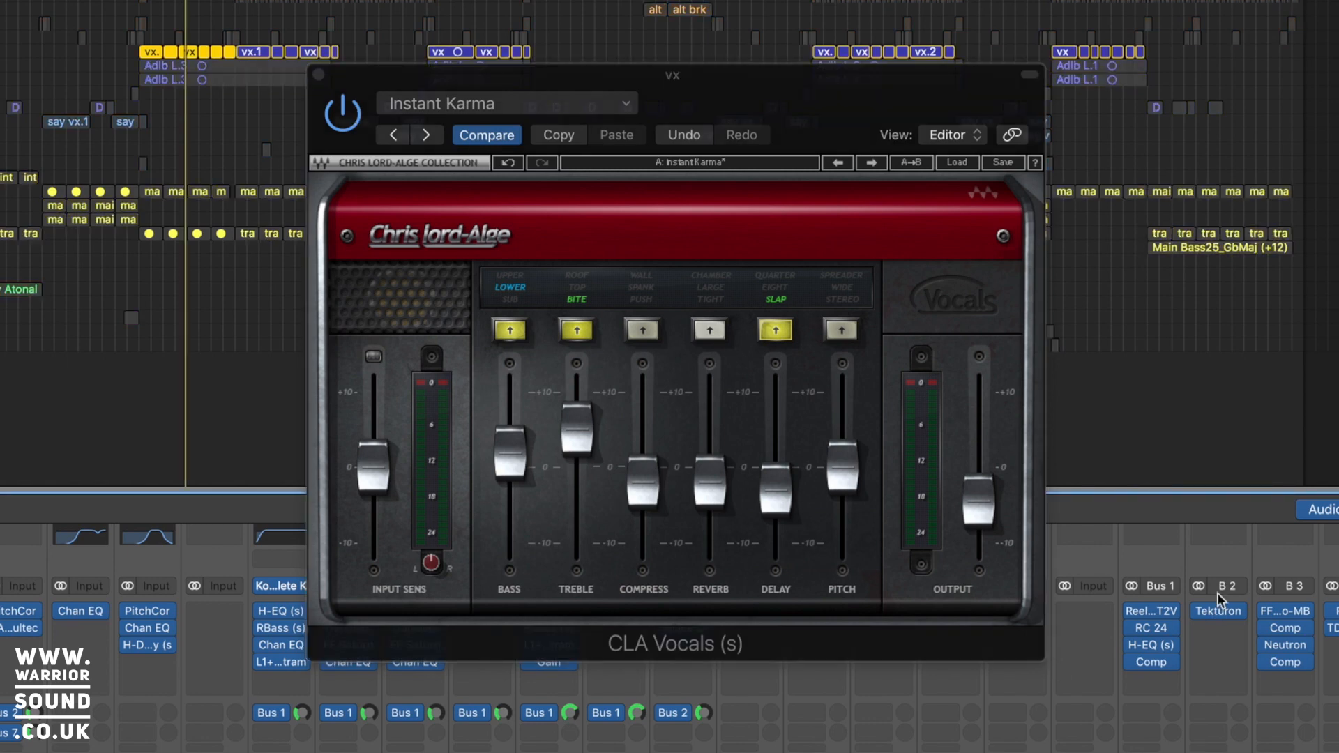
click(844, 288)
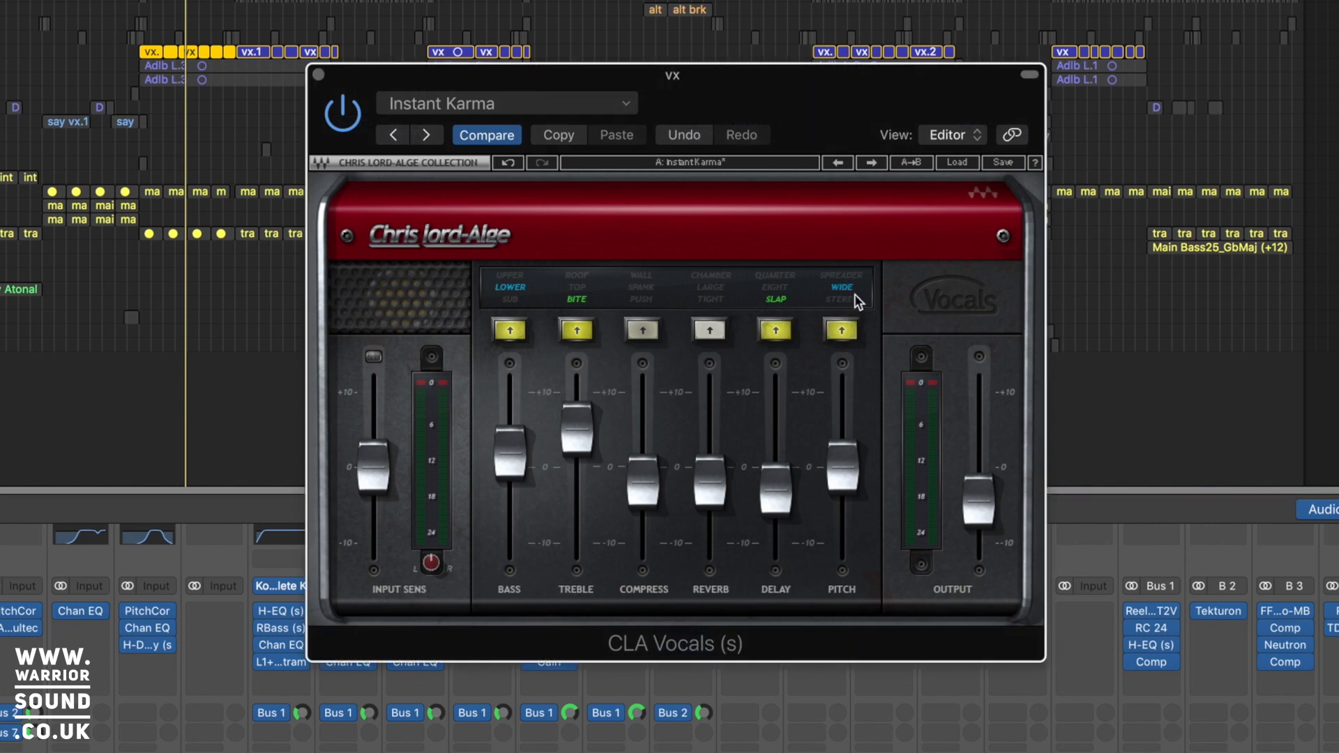
drag(841, 470, 843, 419)
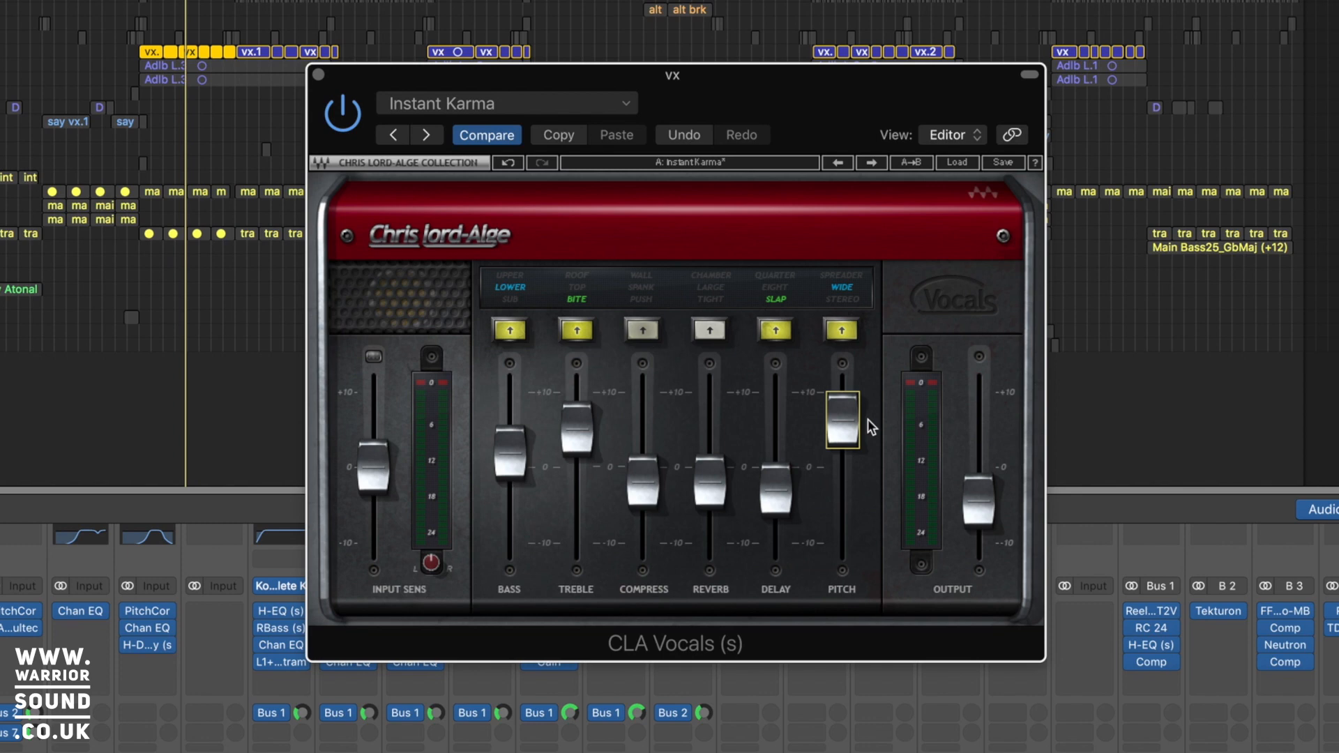
key(space)
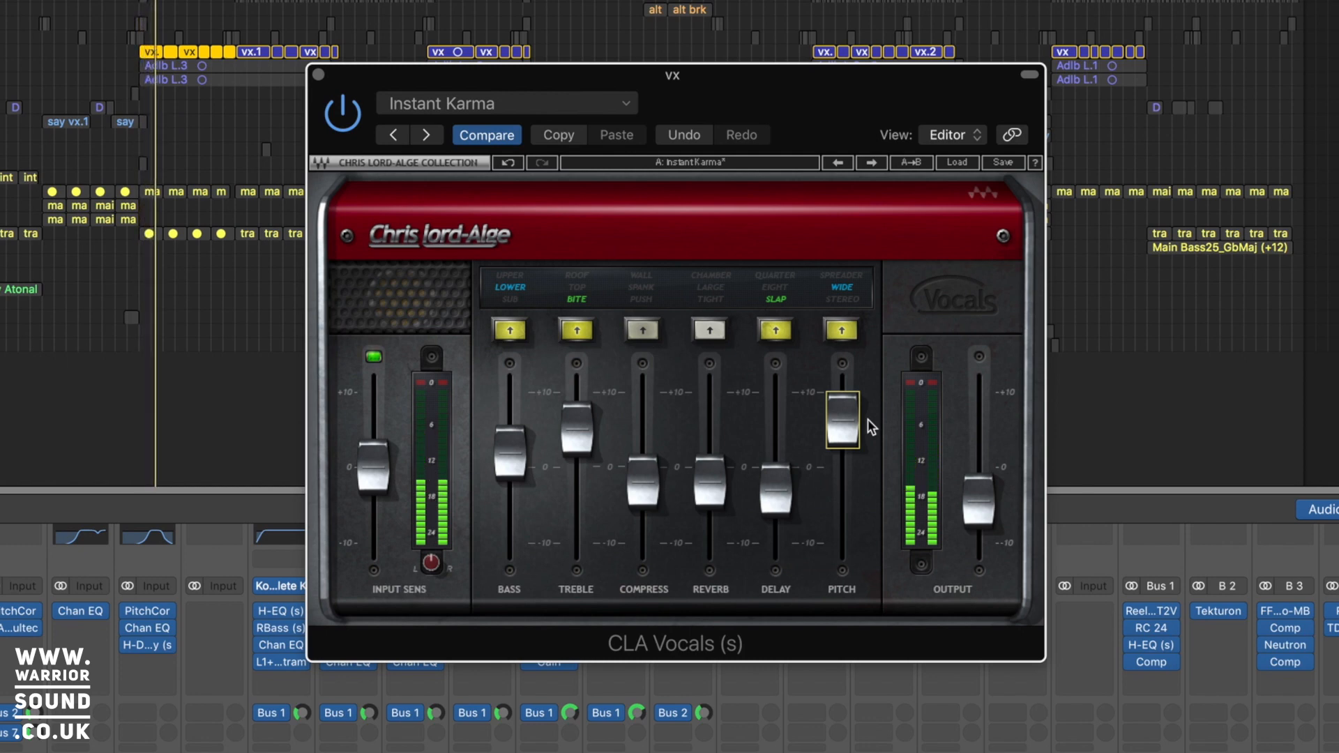
Step: Reduce the Pitch fader to about +2.5 and play the soloed vocal again
drag(864, 423, 842, 458)
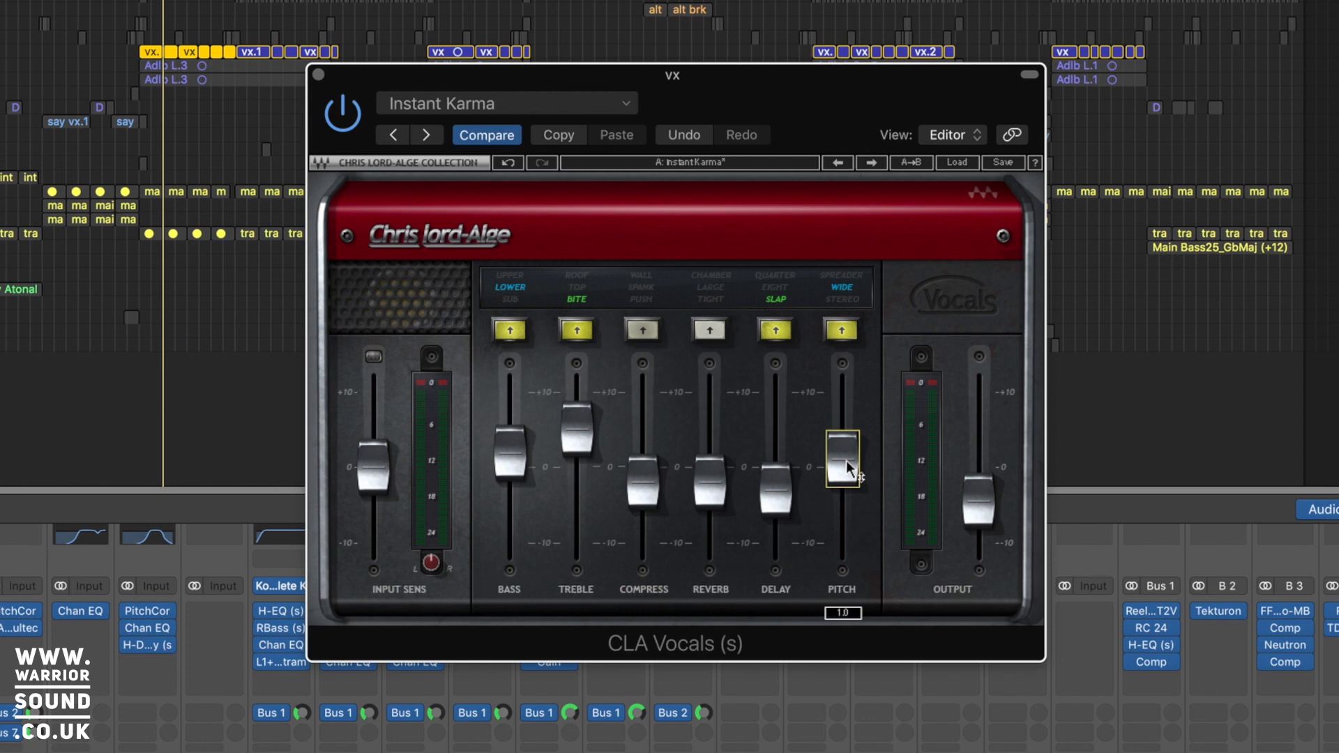
drag(846, 461, 846, 449)
key(space)
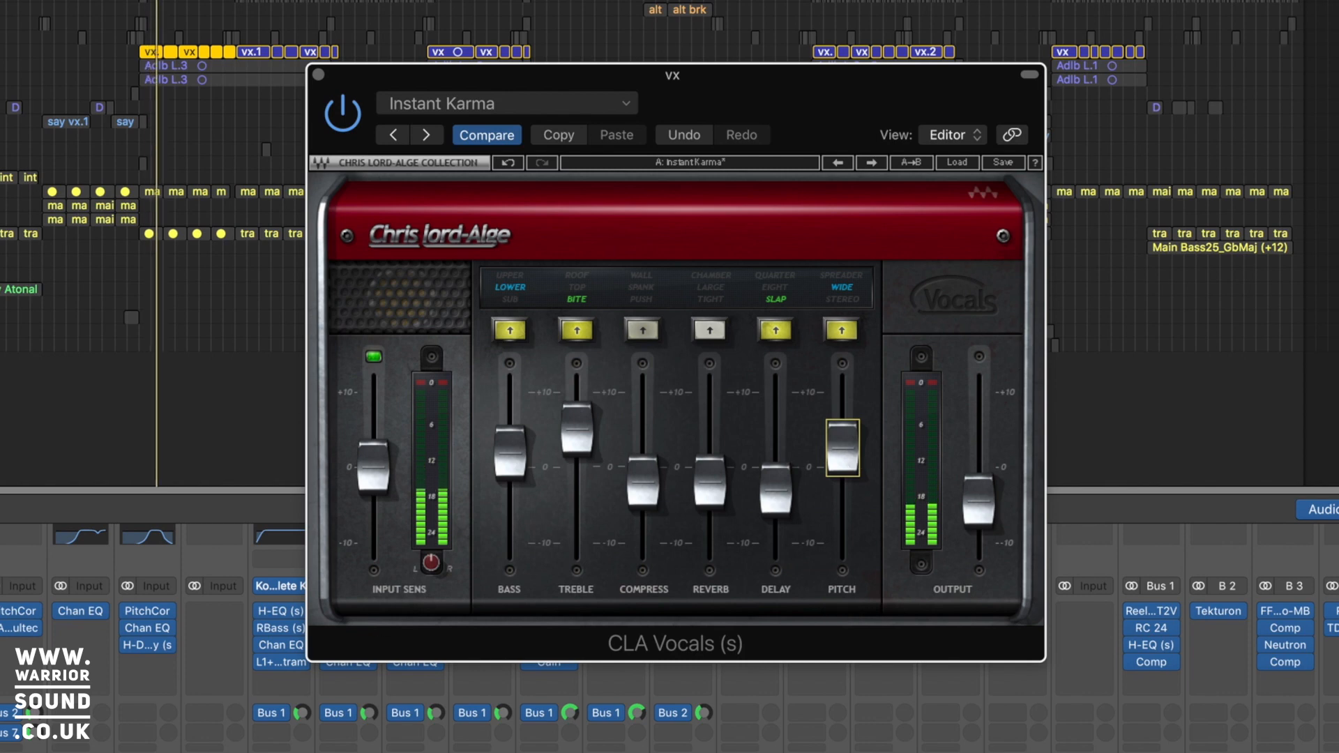
Step: Clear the vx solo and compare the vocal in the full mix with the Wide pitch effect switched off and on
click(747, 751)
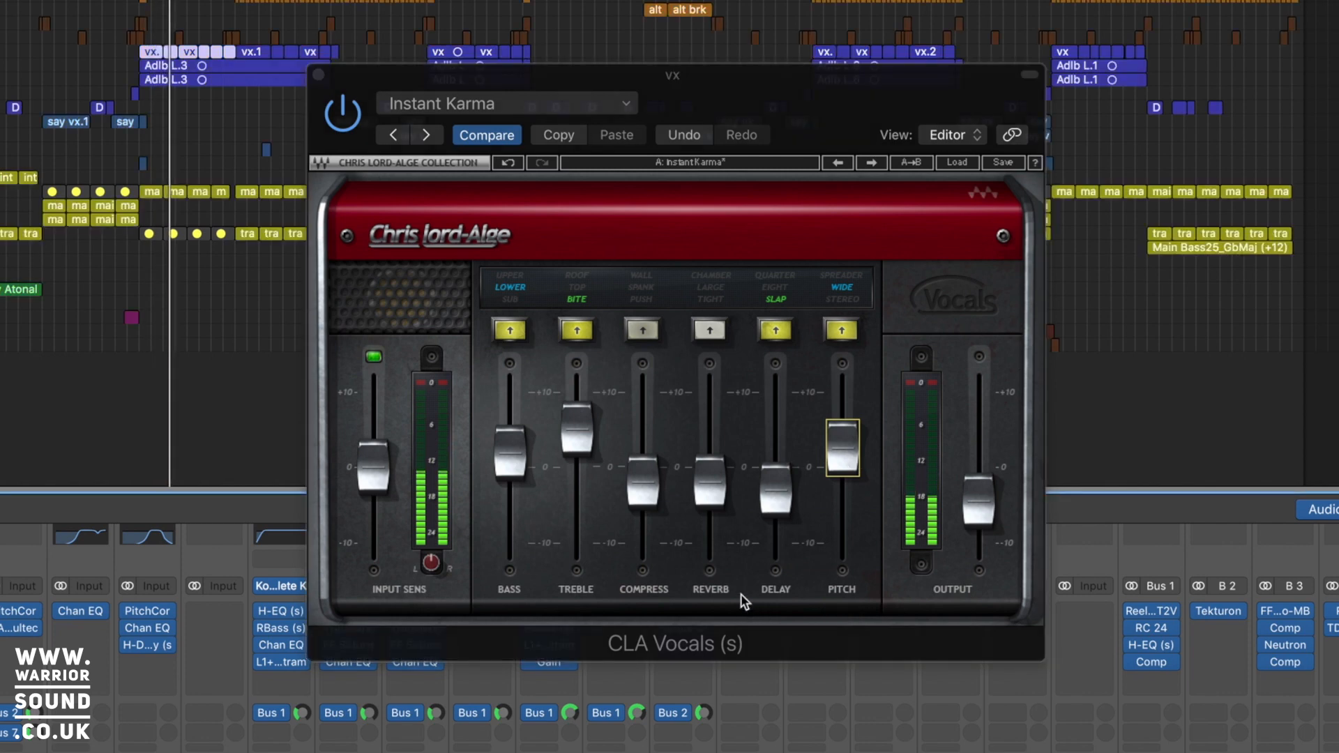
click(845, 292)
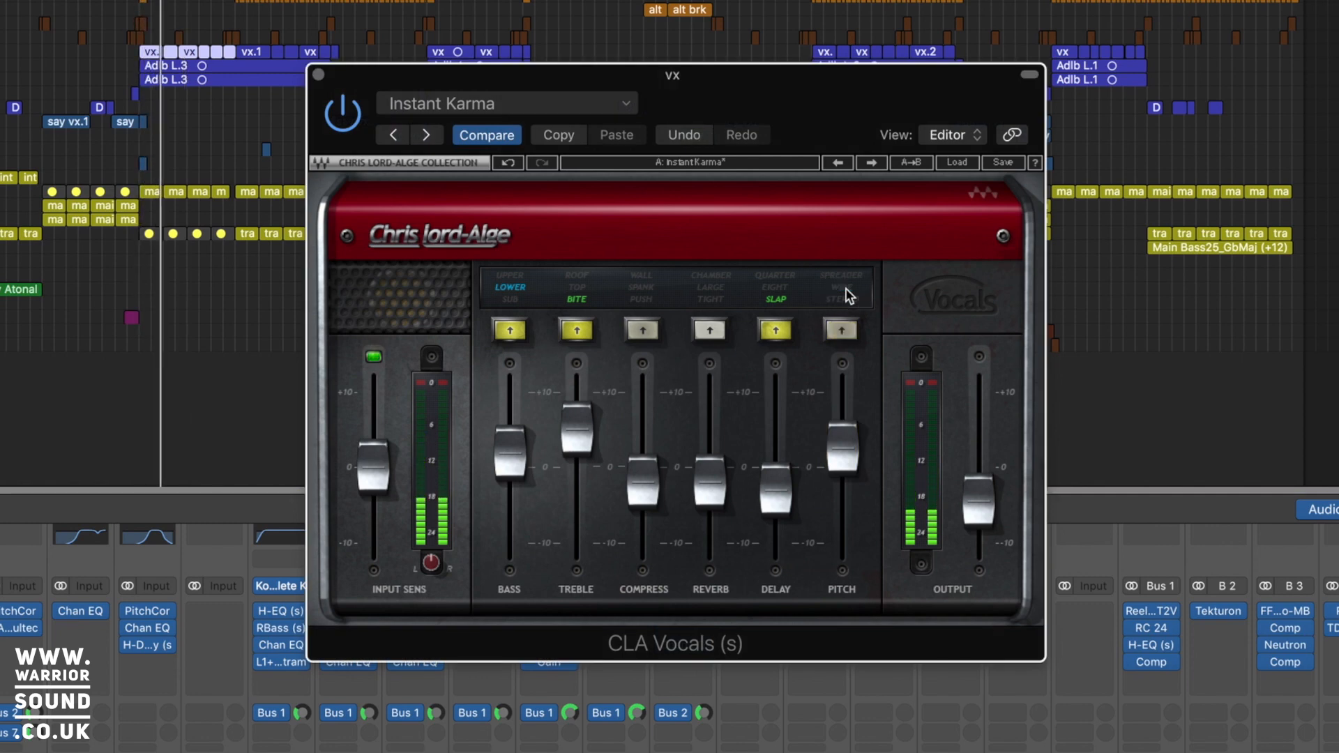
click(845, 291)
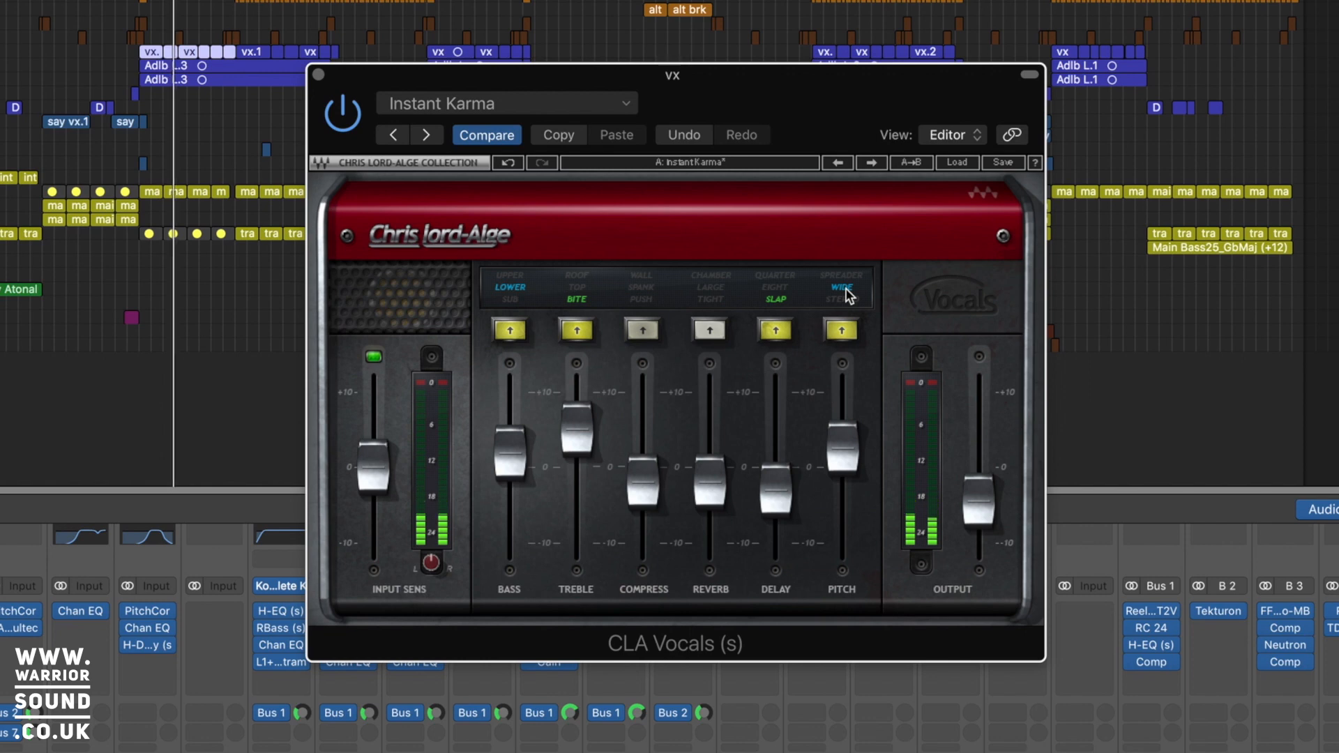
click(846, 293)
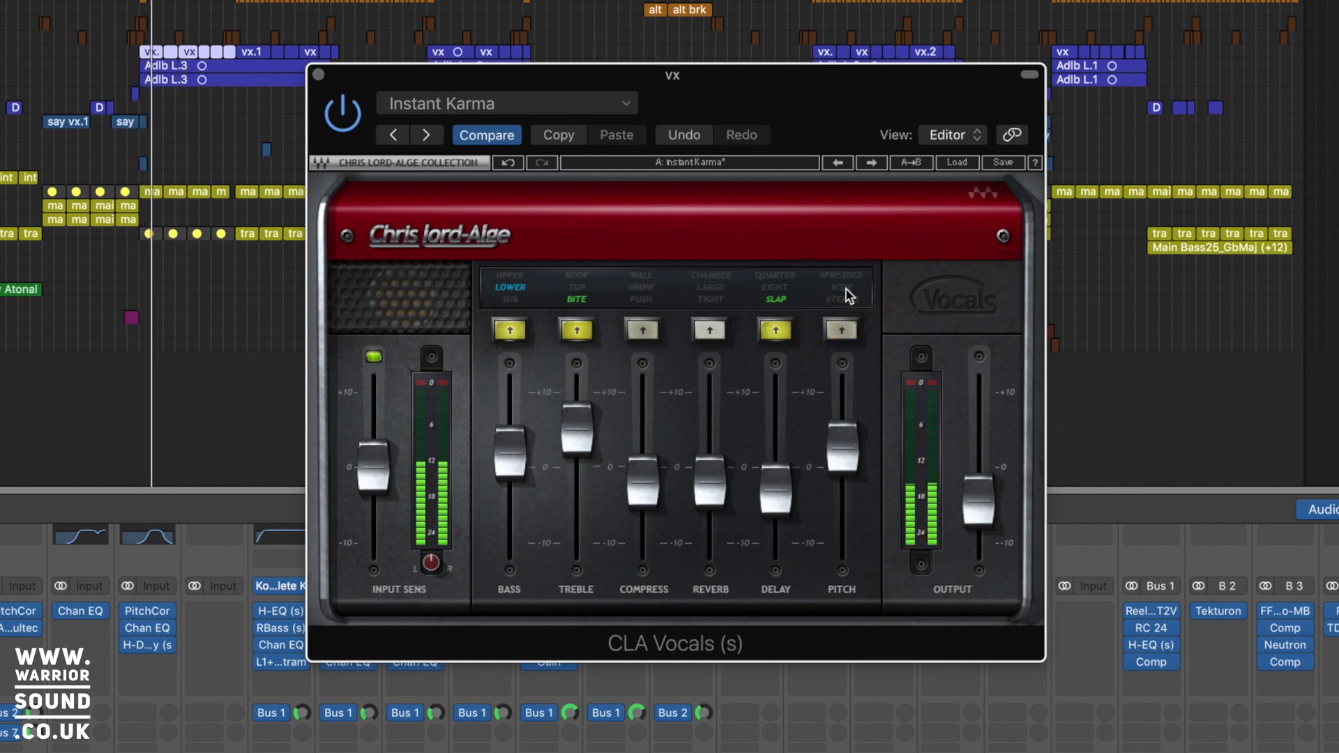
click(845, 293)
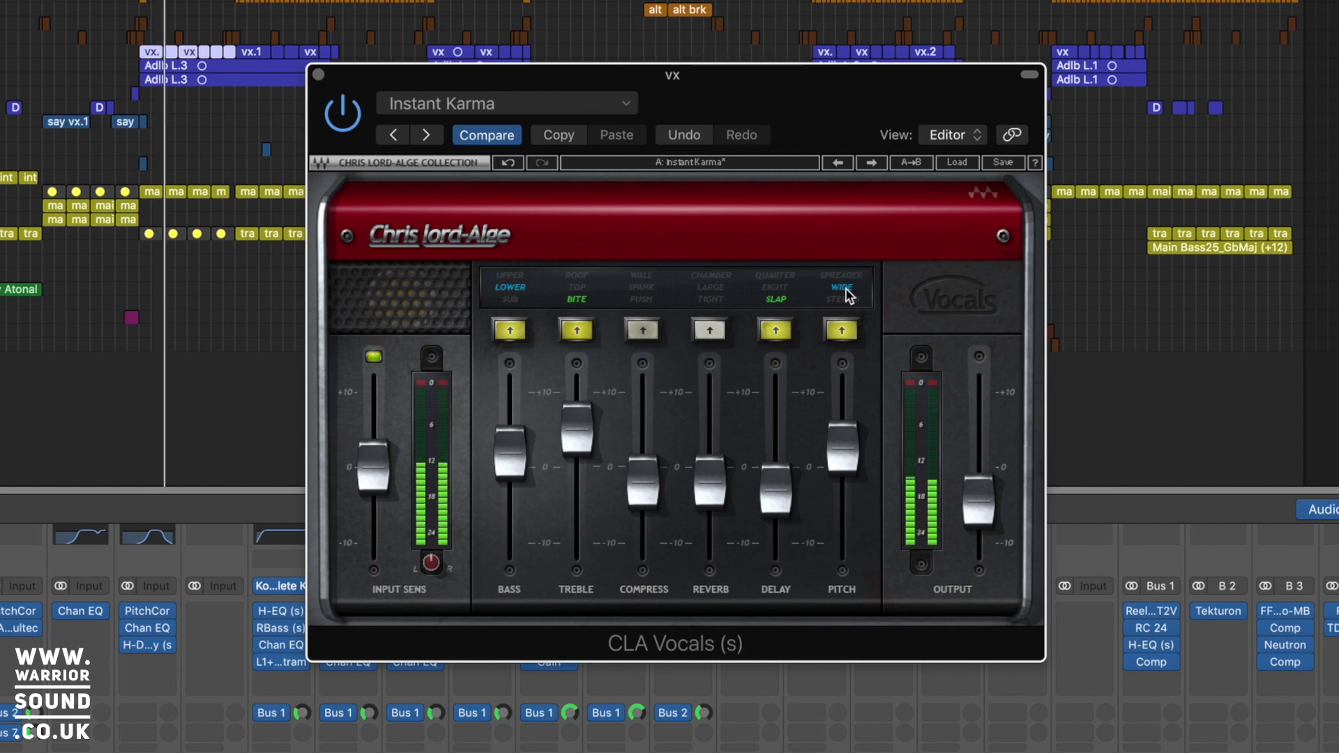
click(846, 291)
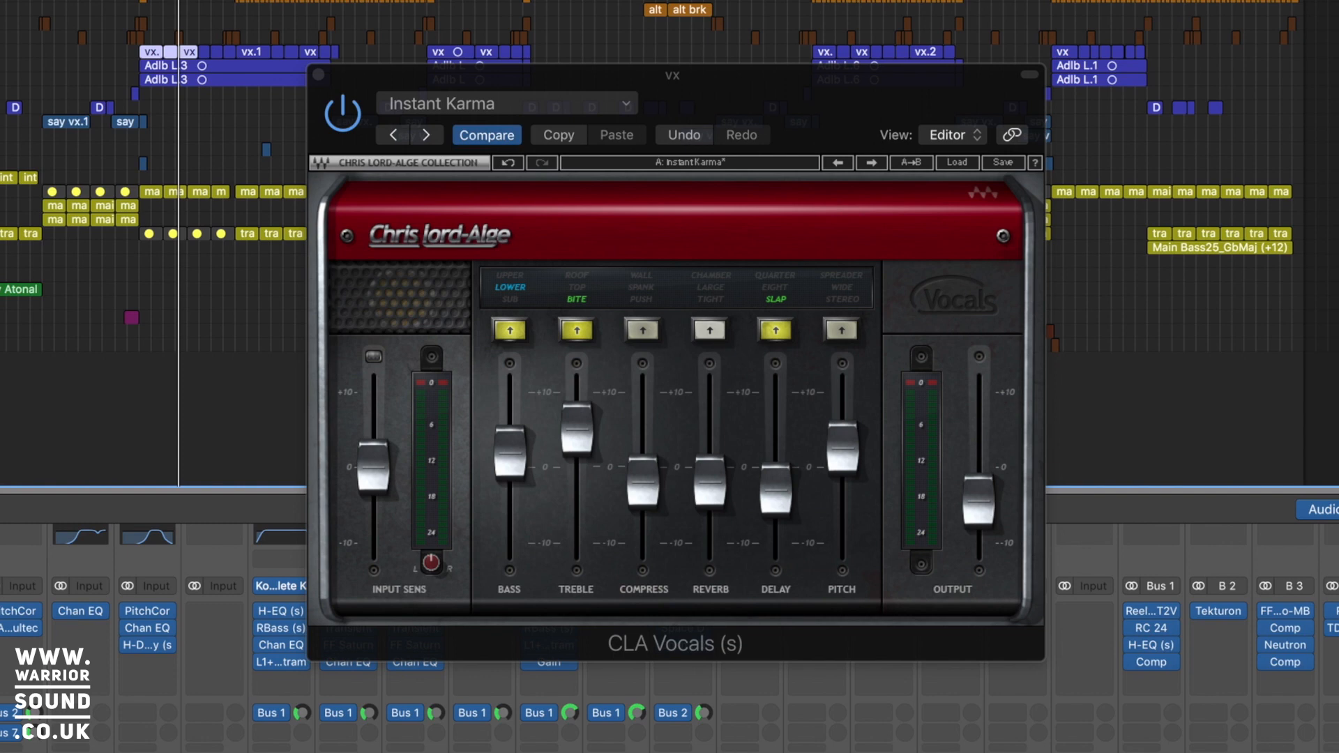
click(372, 358)
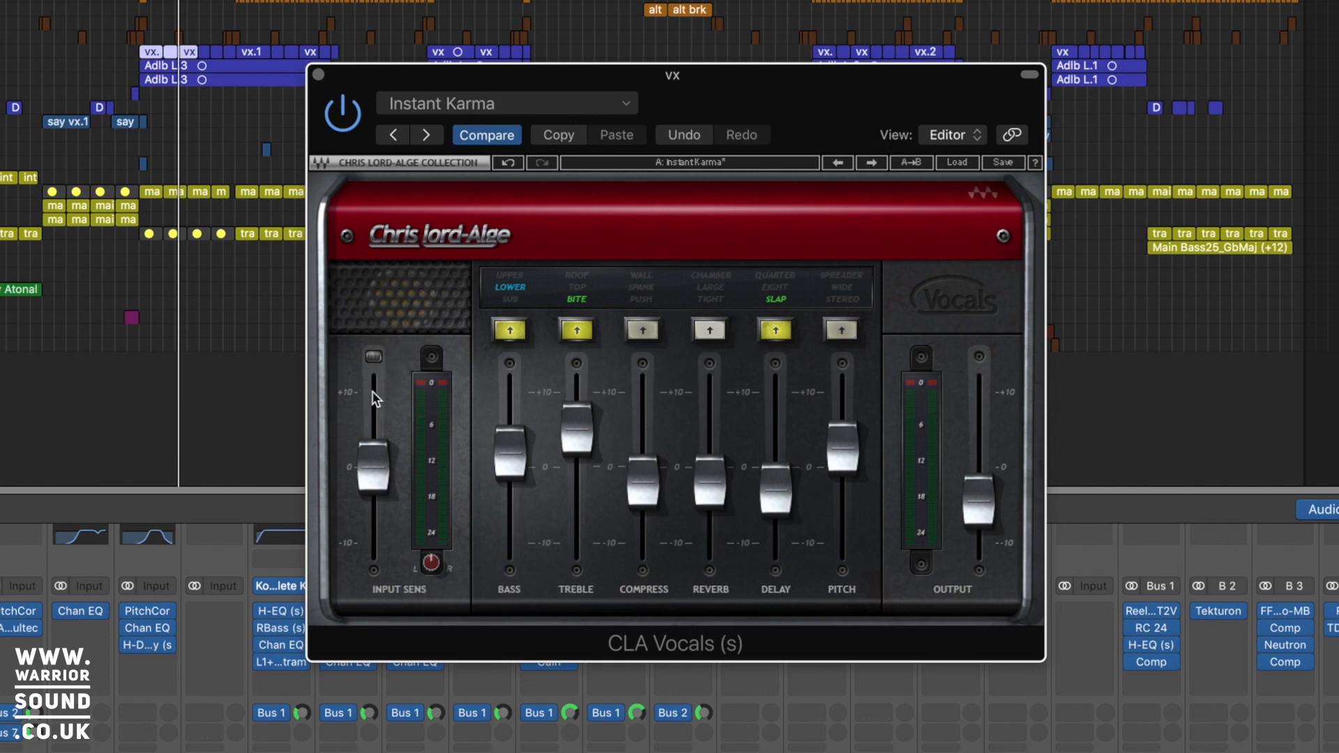
key(space)
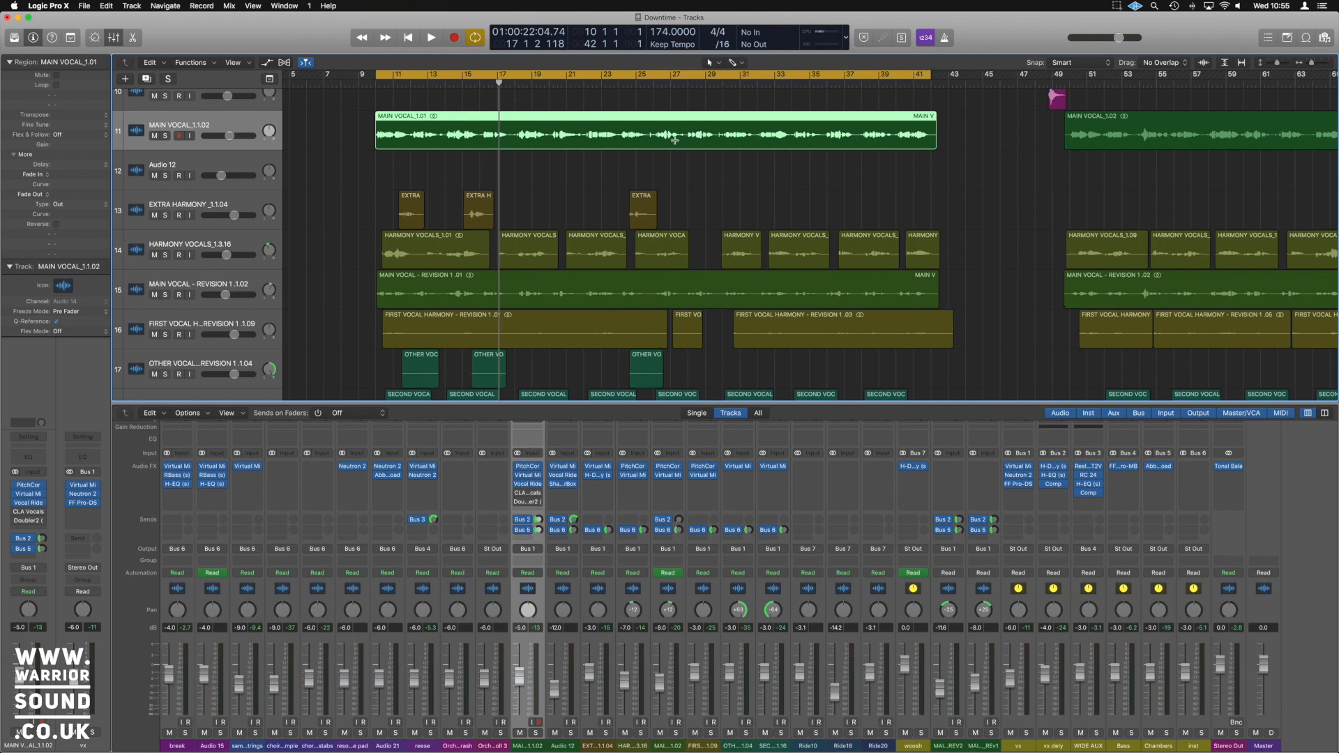
Step: Examine the Downtime project's whole arrangement, the MAIN VOCAL_1.01 region and the main vocal and harmony tracks beneath it
click(714, 167)
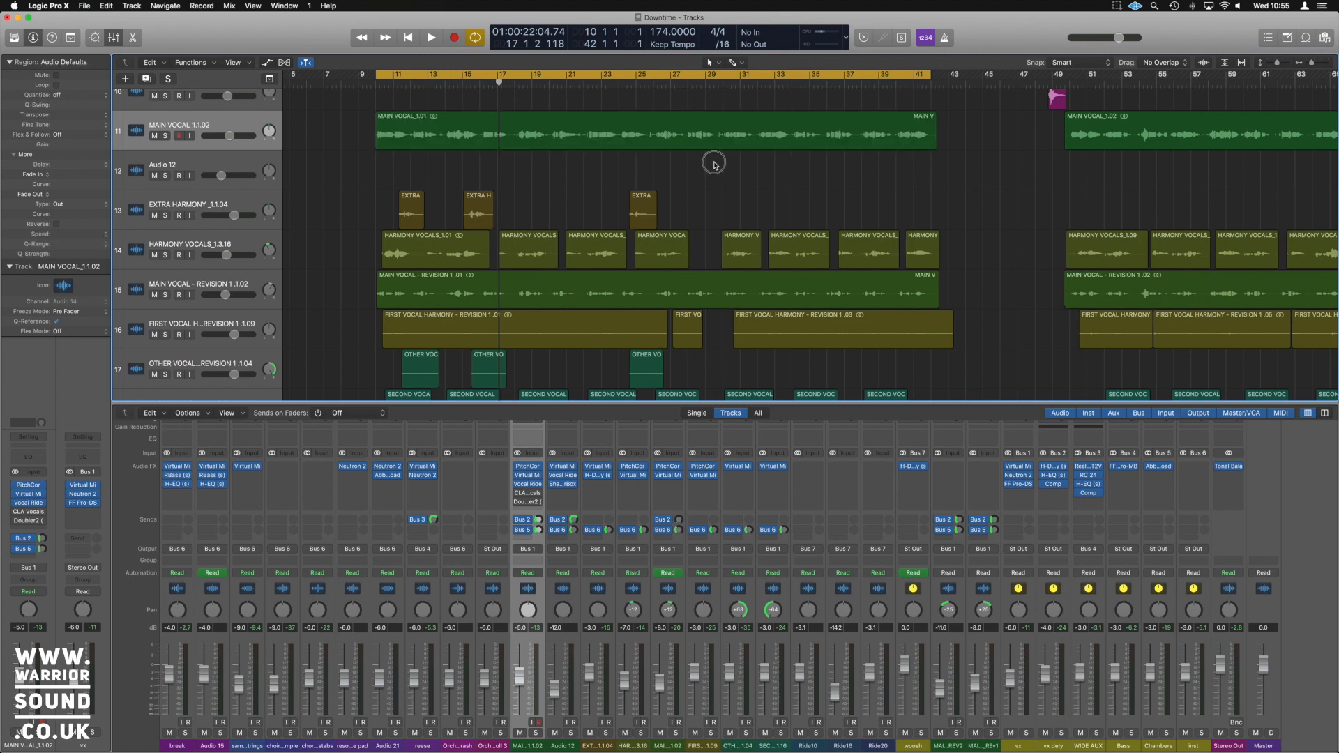
key(z)
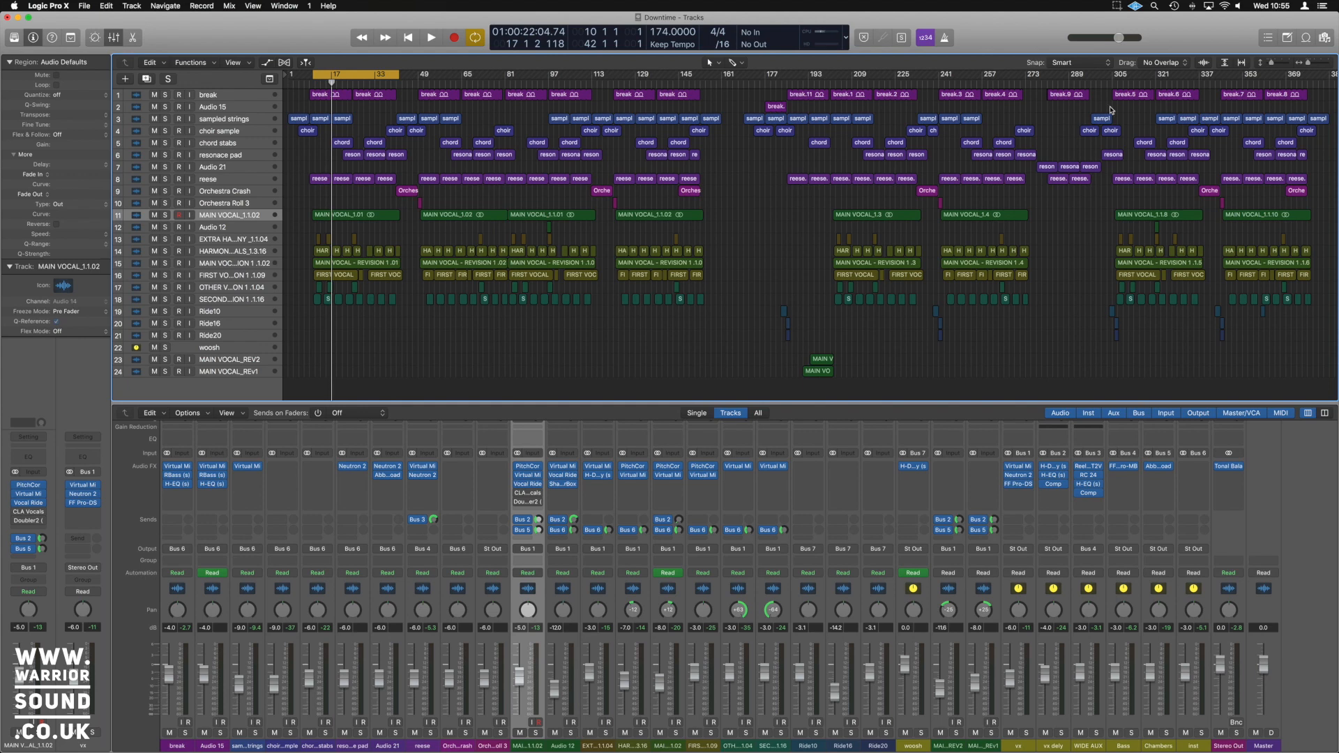
click(376, 214)
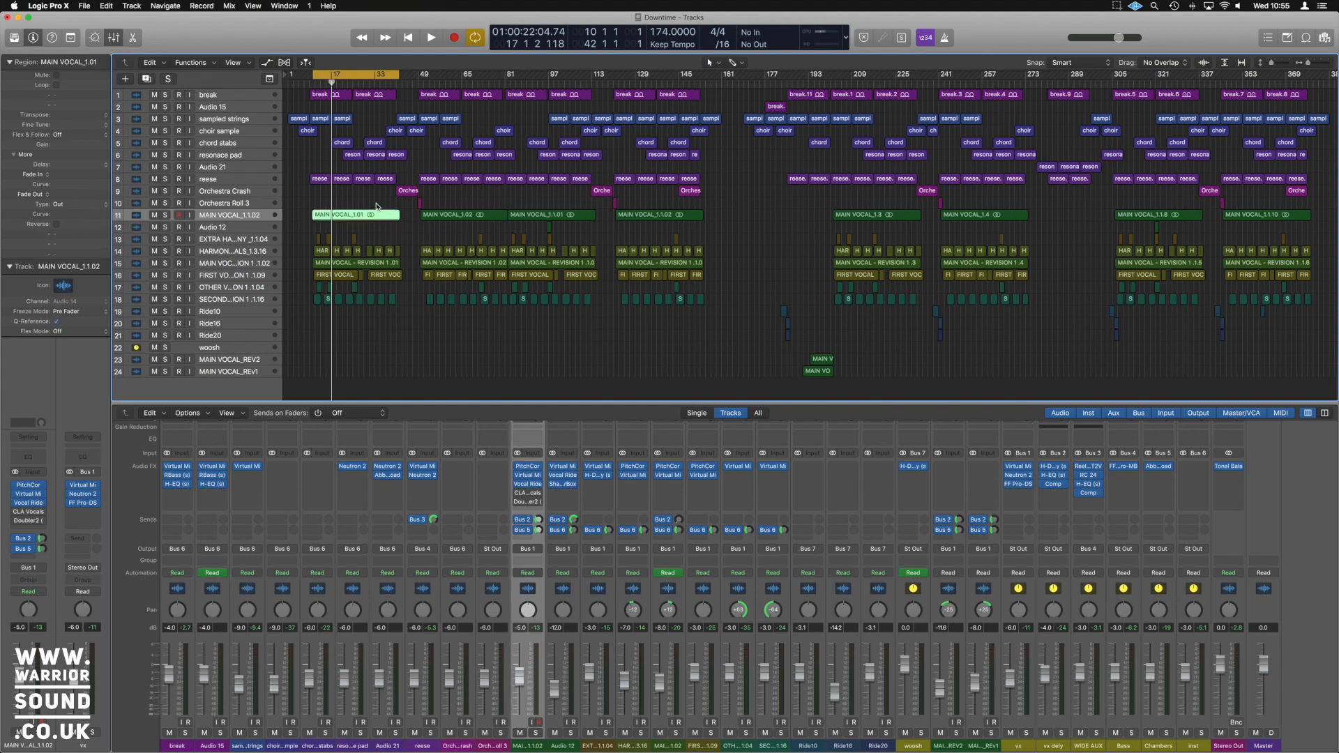
key(z)
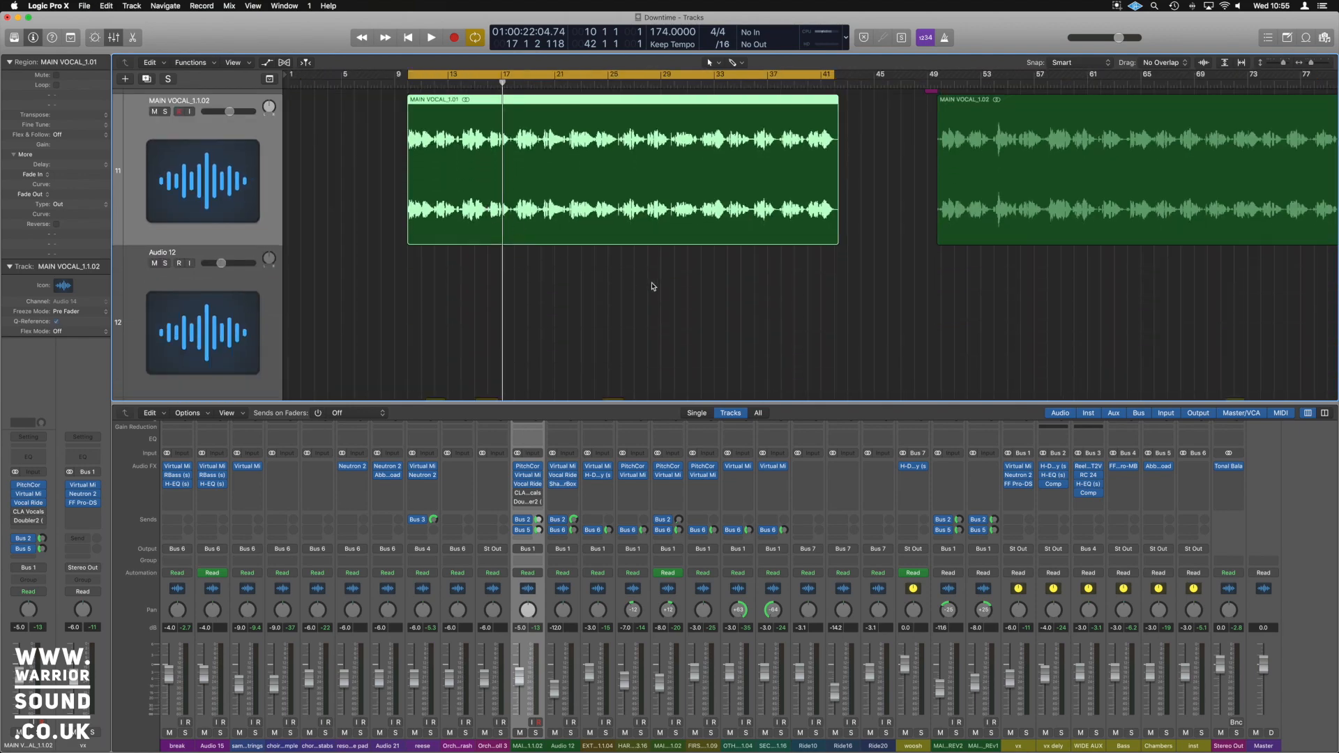
click(645, 266)
scroll(645, 265, down, 10)
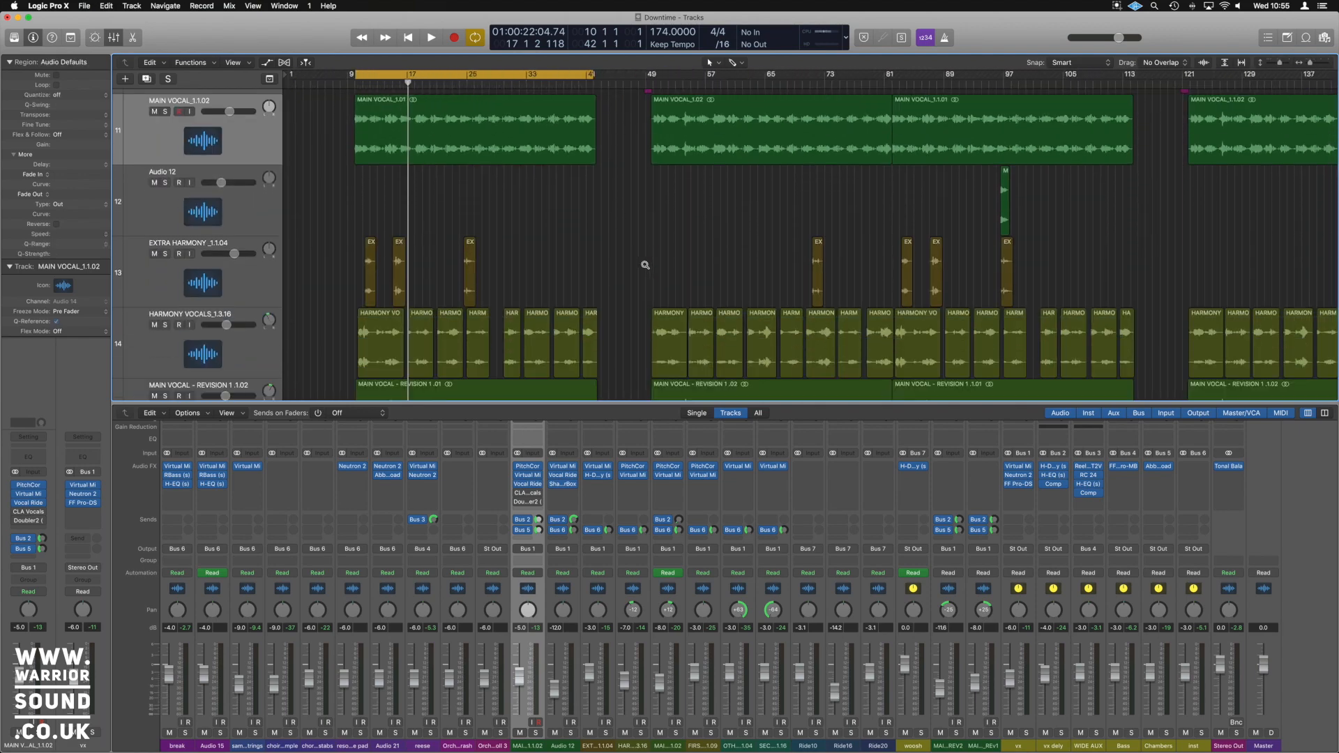
scroll(645, 265, down, 3)
scroll(561, 222, down, 5)
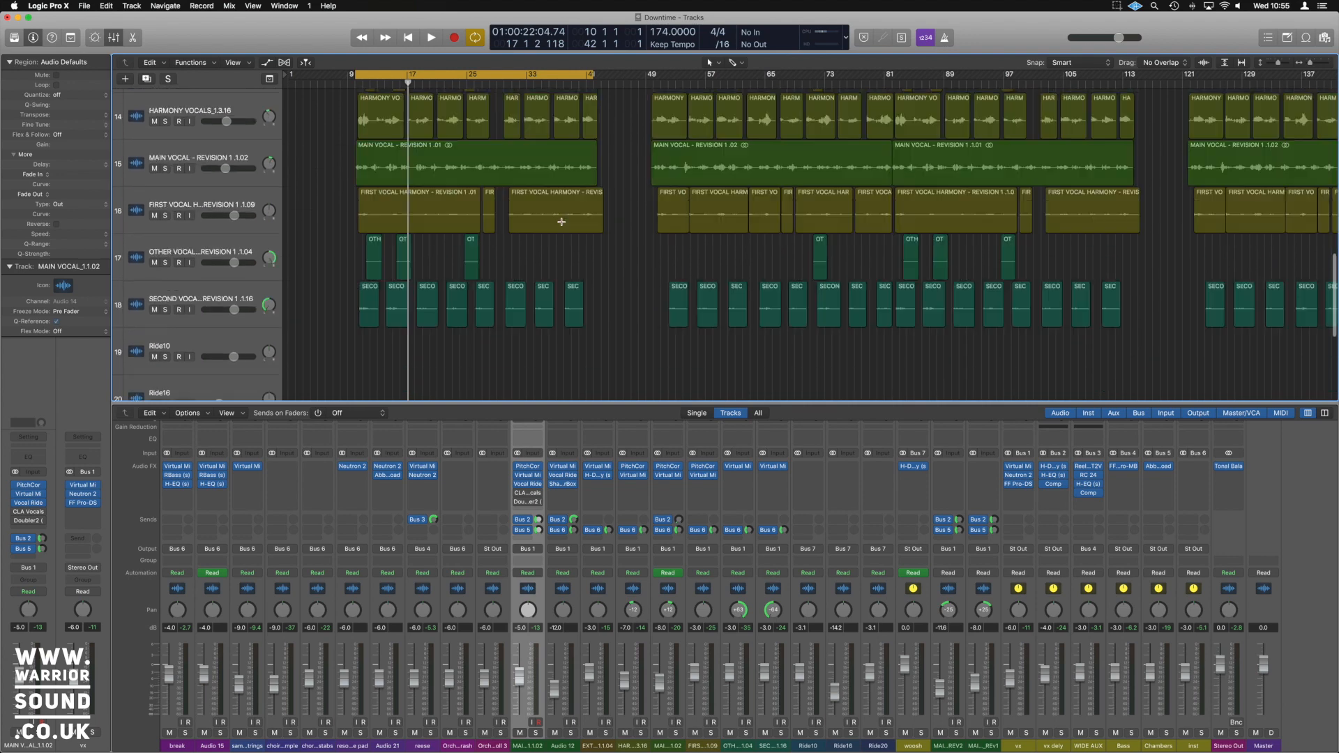
scroll(561, 221, up, 5)
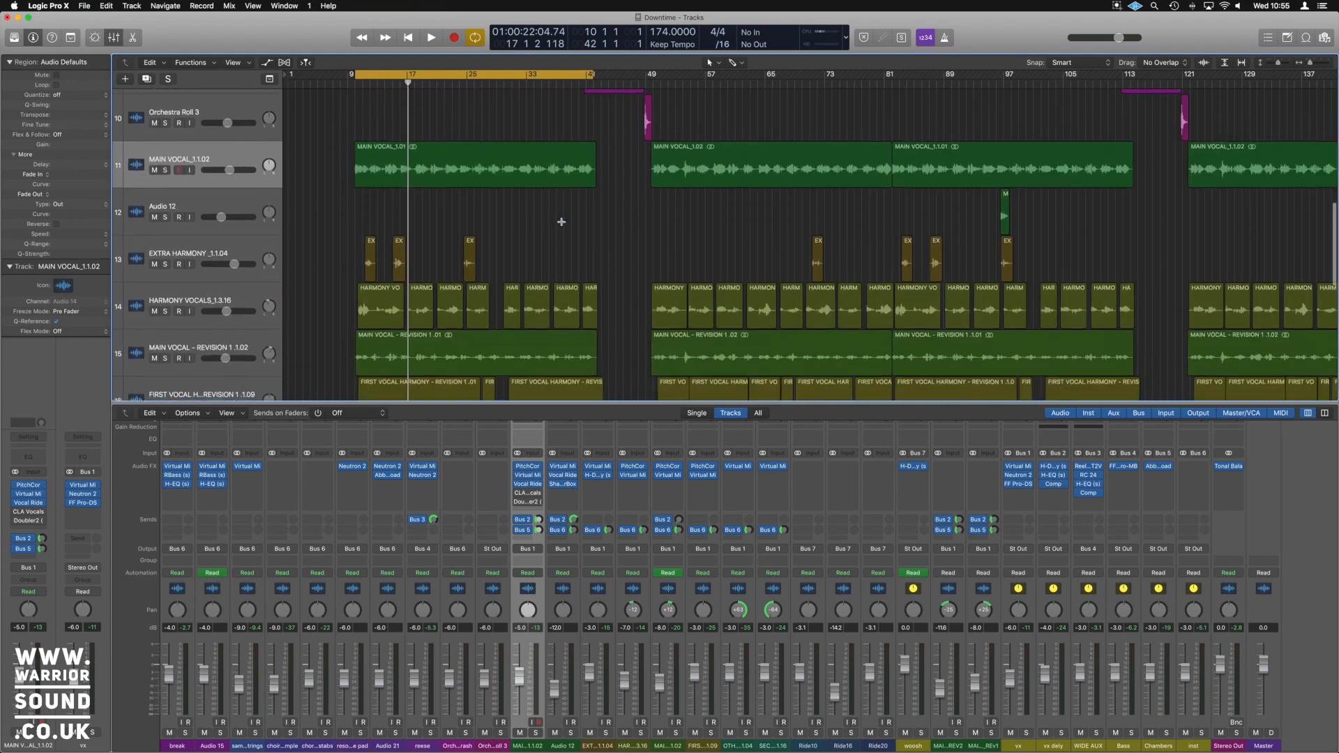
Step: Solo the vx bus and play all the vocal tracks together while viewing their regions in the arrangement
click(1026, 733)
key(space)
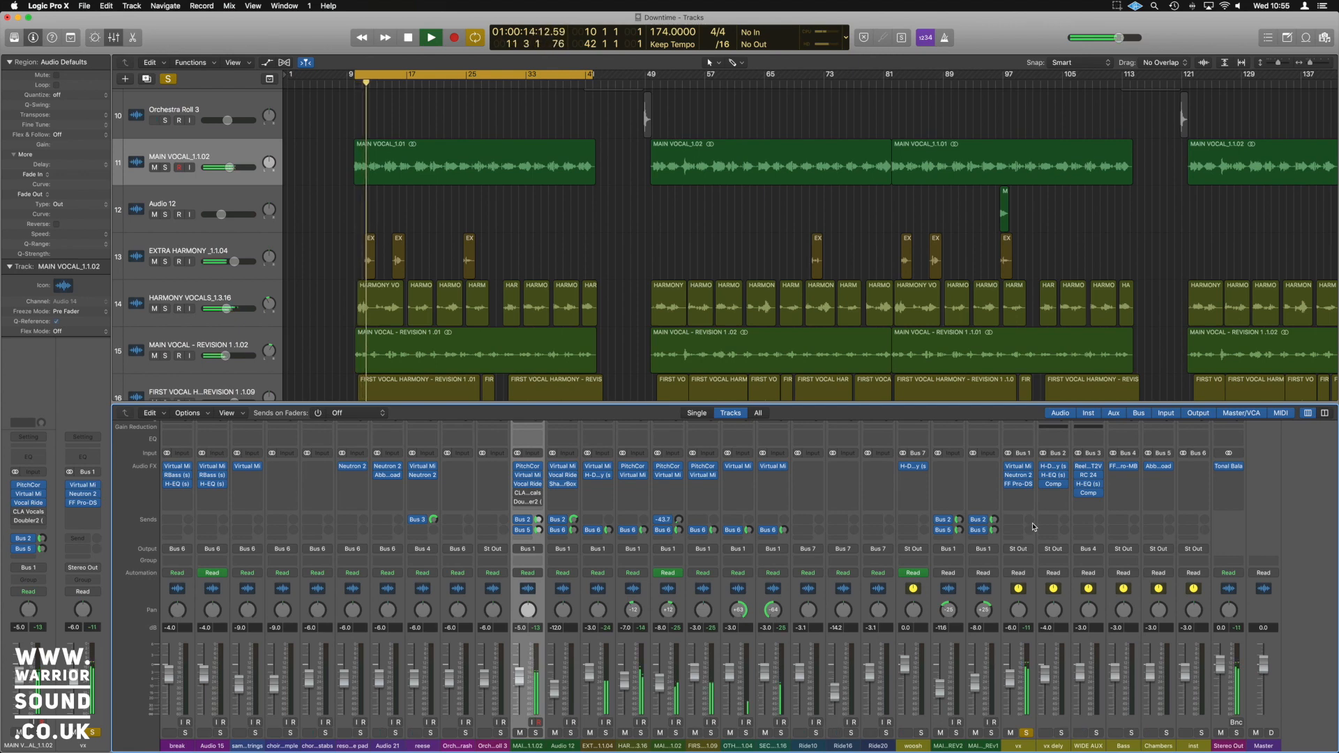
scroll(637, 281, down, 2)
scroll(636, 281, up, 2)
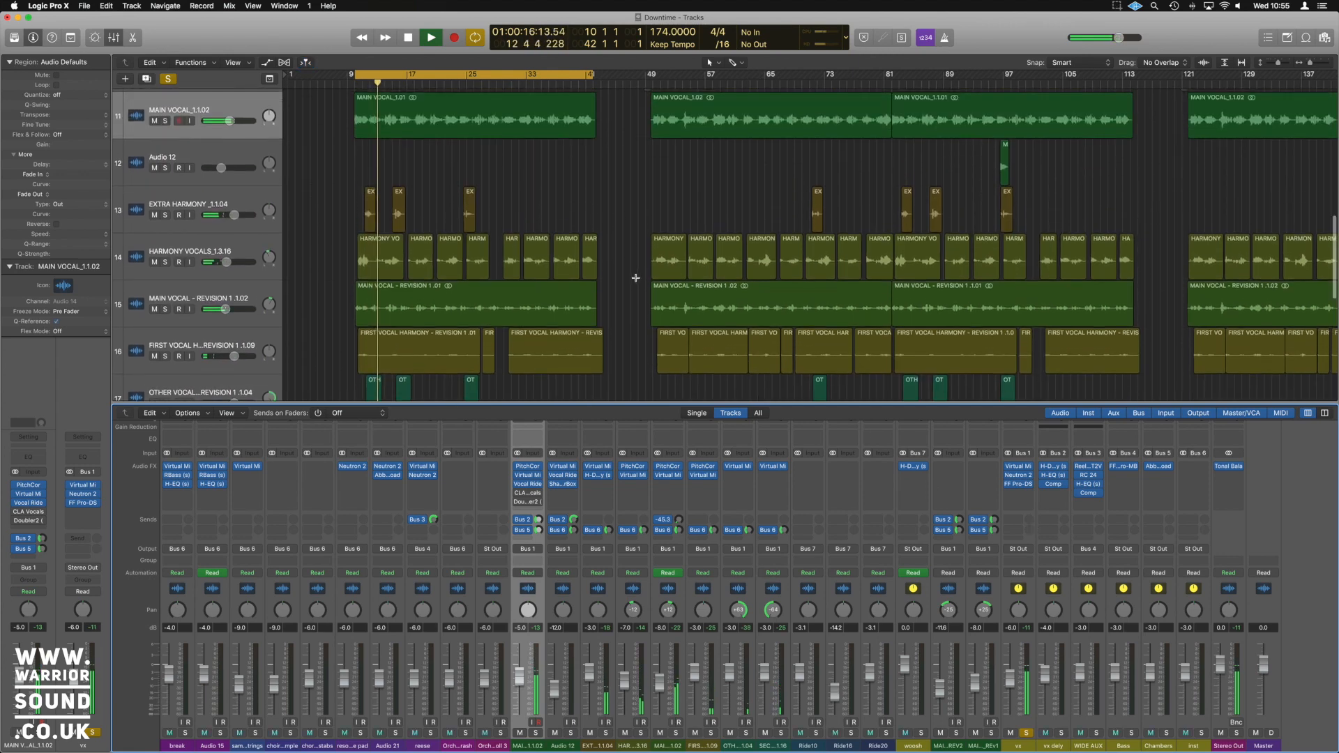
key(super+Up)
key(super+Up)
scroll(625, 255, up, 3)
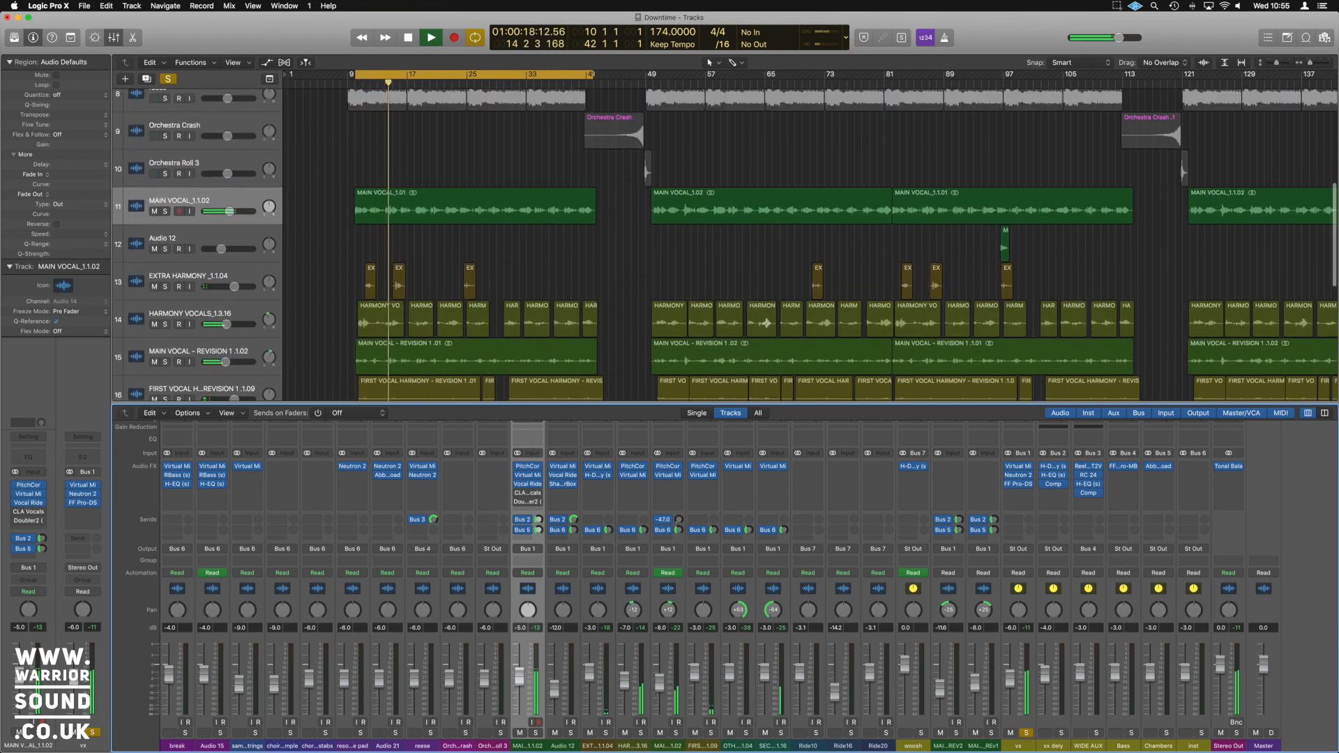
scroll(627, 265, down, 2)
key(space)
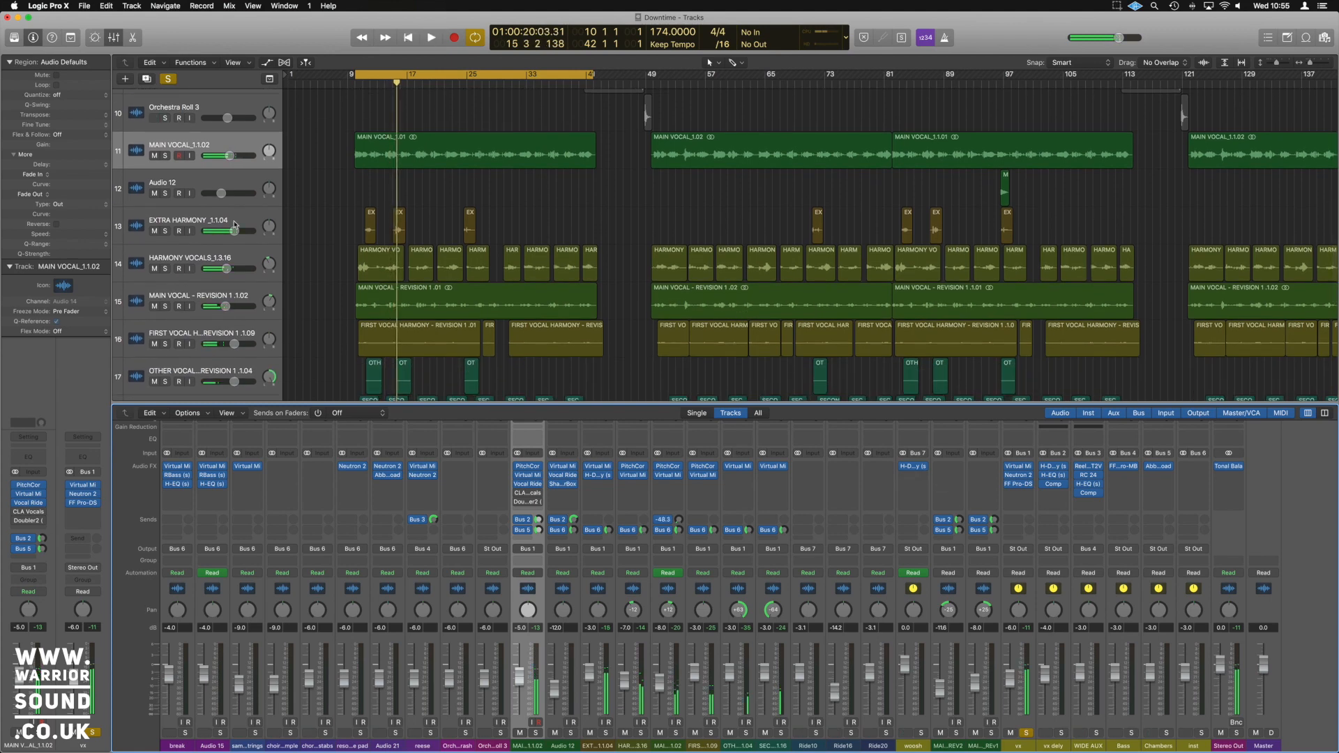
Step: Solo and play the MAIN VOCAL_1.1.02 track in place of the vx bus, and mute the vx dely bus
key(s)
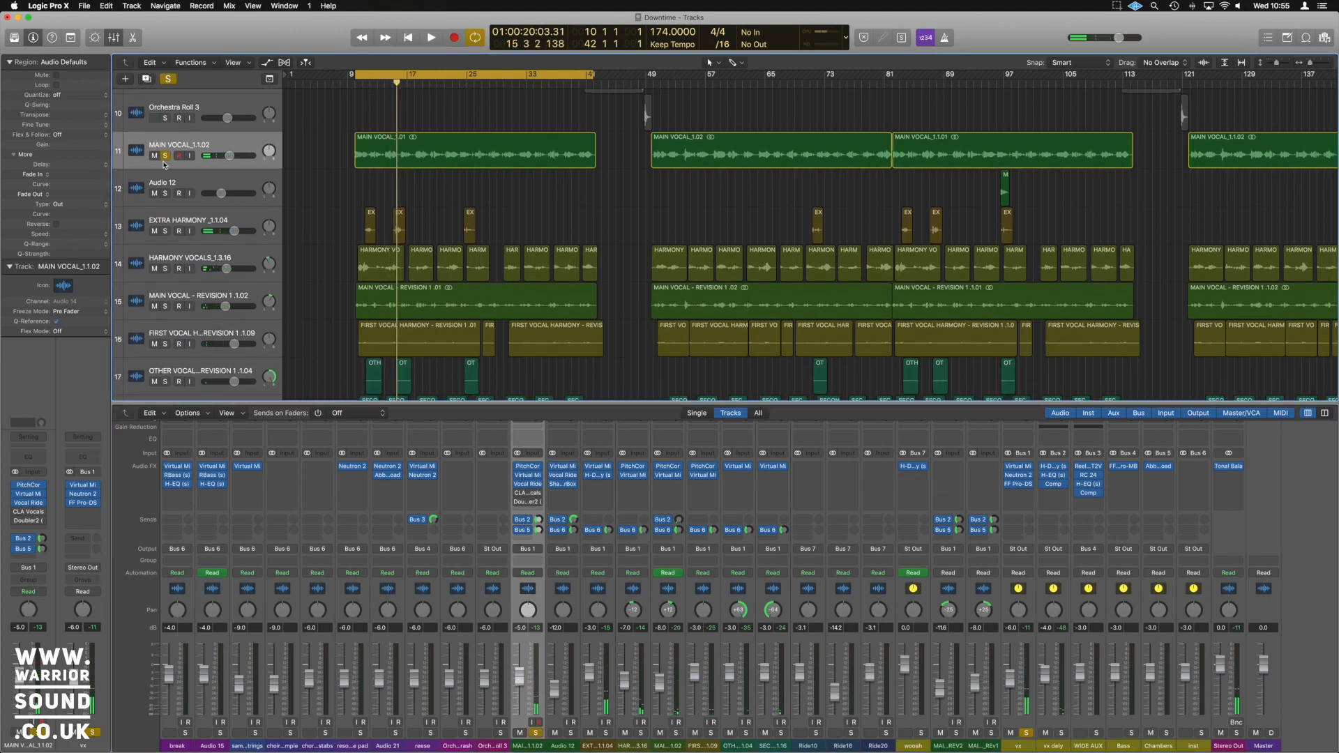
click(166, 156)
click(165, 157)
key(space)
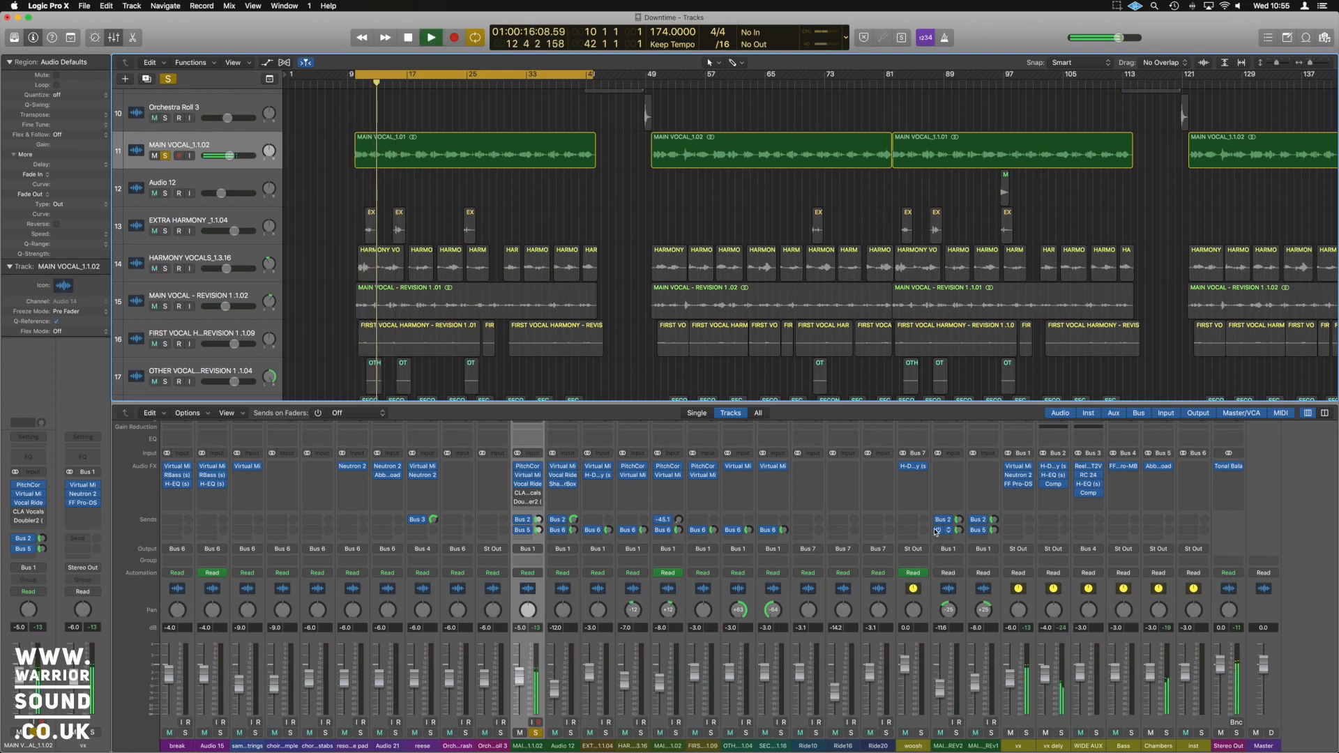
key(space)
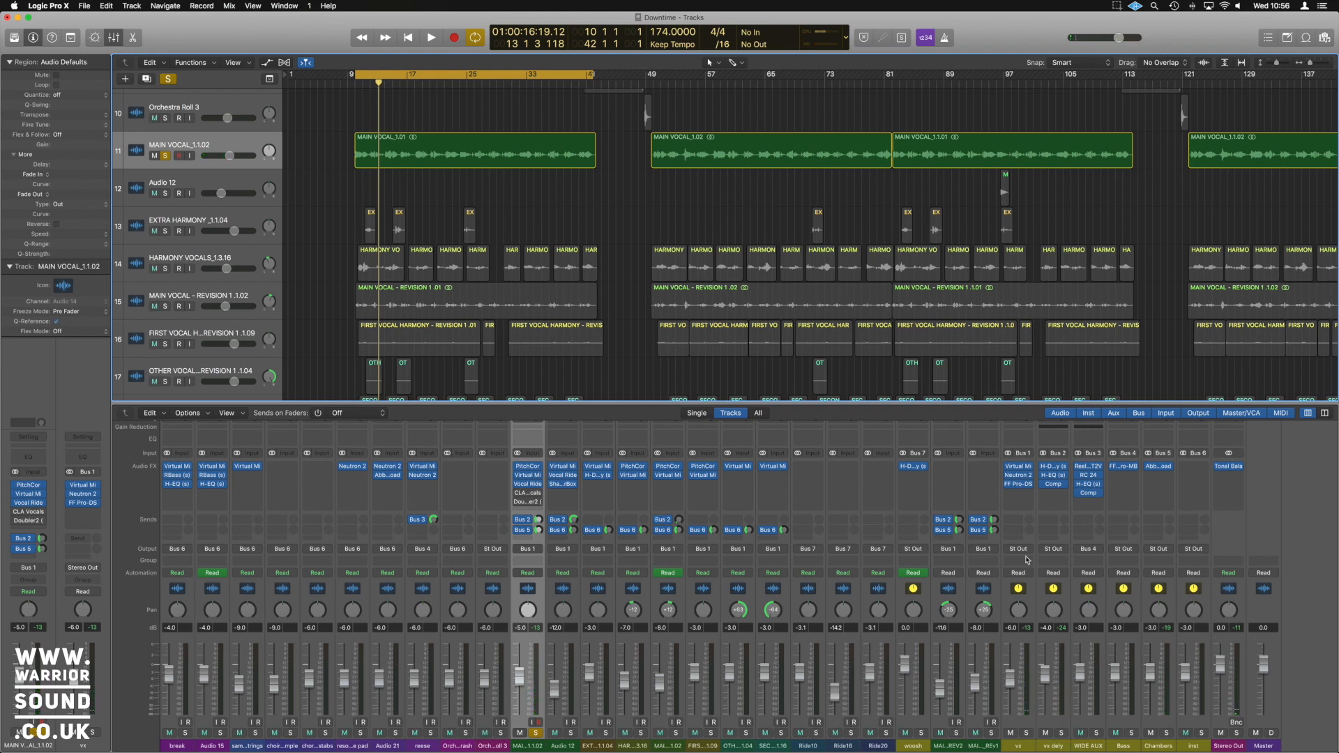
click(1046, 732)
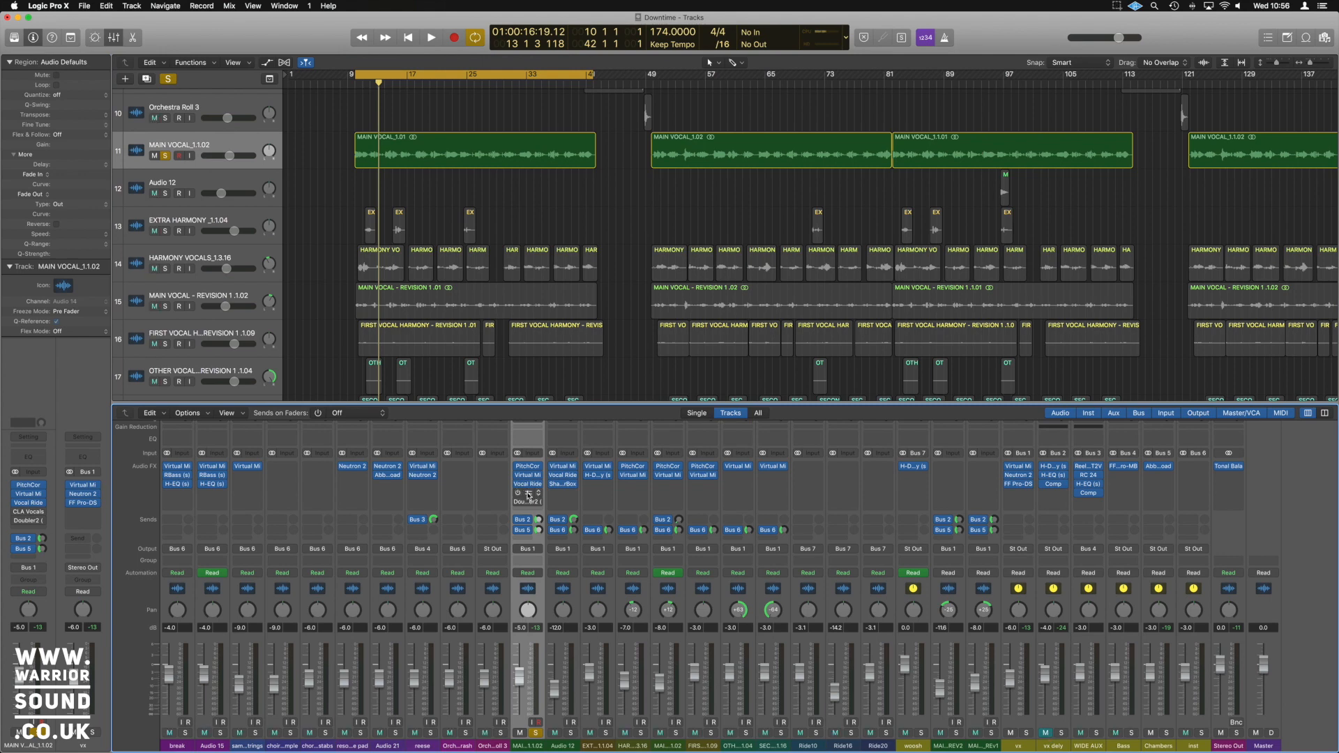
Step: Inspect the CLA Vocals and Doubler2 plugin settings on the MAIN VOCAL_1.1.02 channel, closing each window after viewing
click(528, 493)
drag(323, 63, 846, 152)
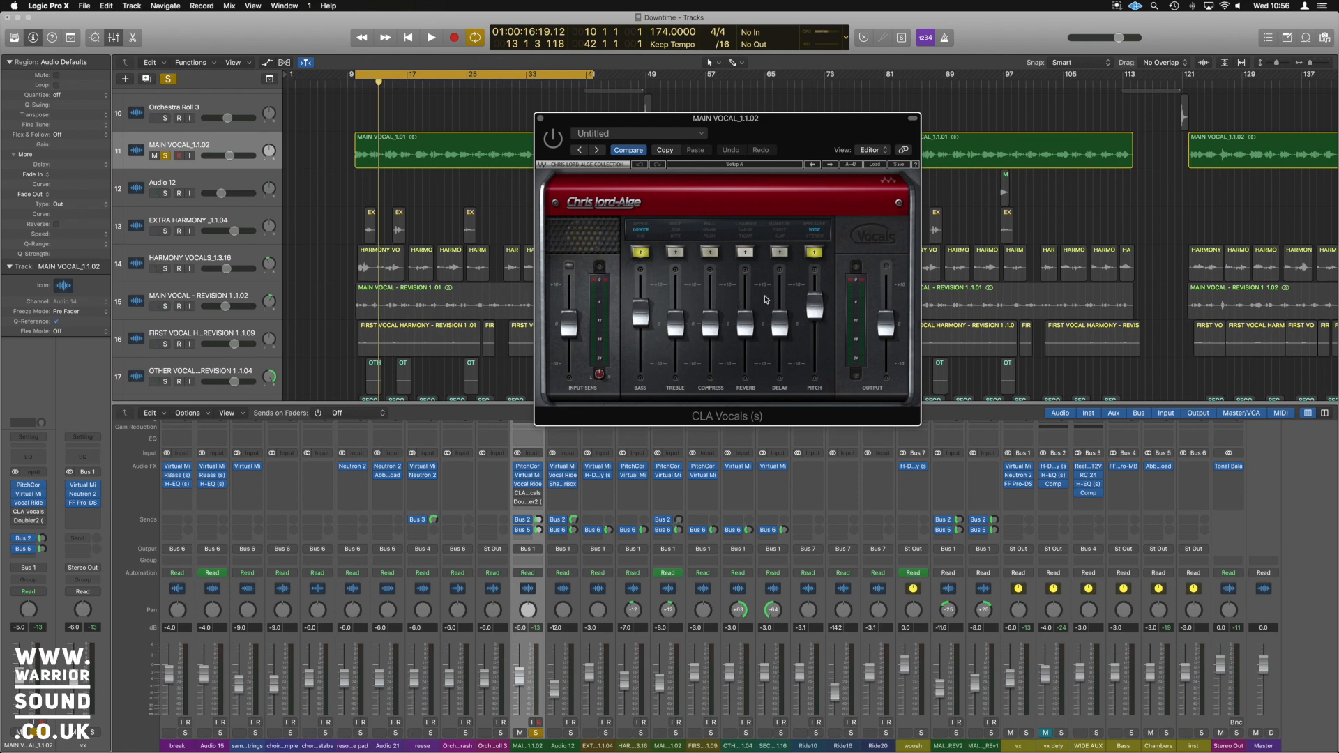
click(541, 118)
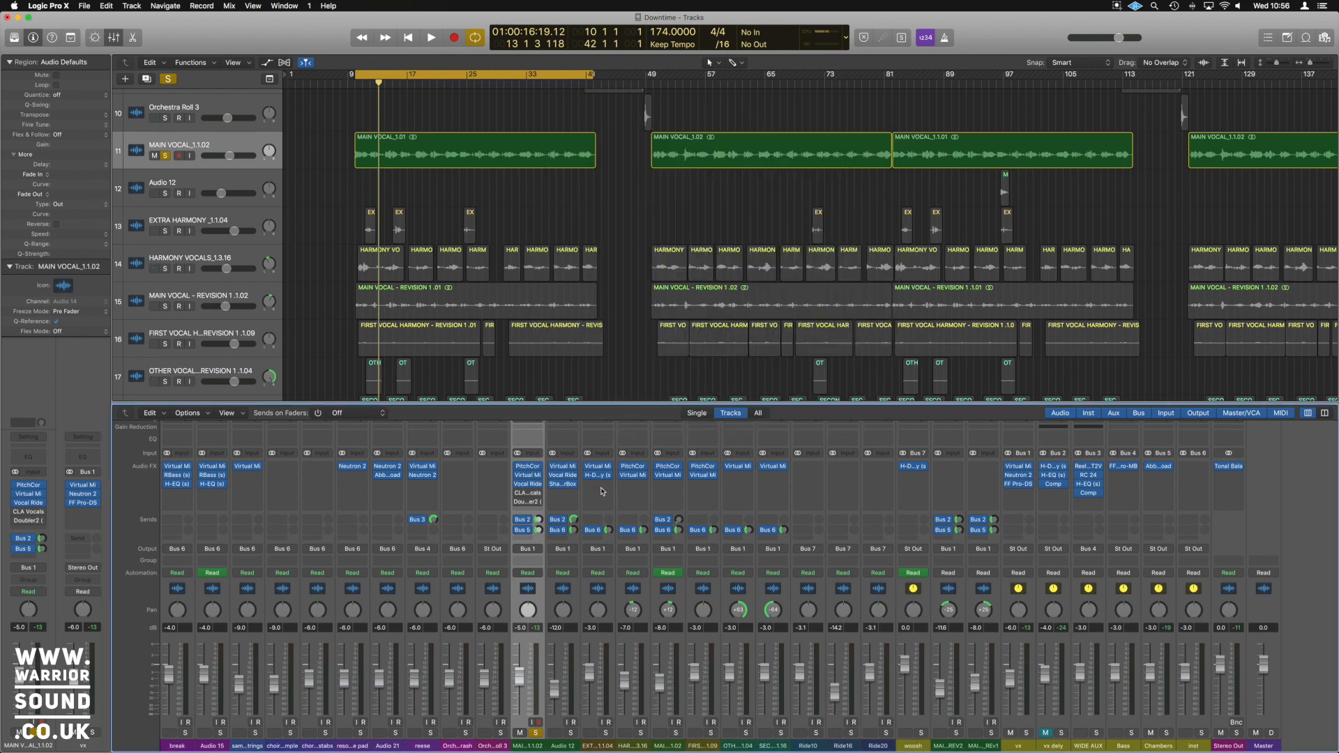
click(527, 502)
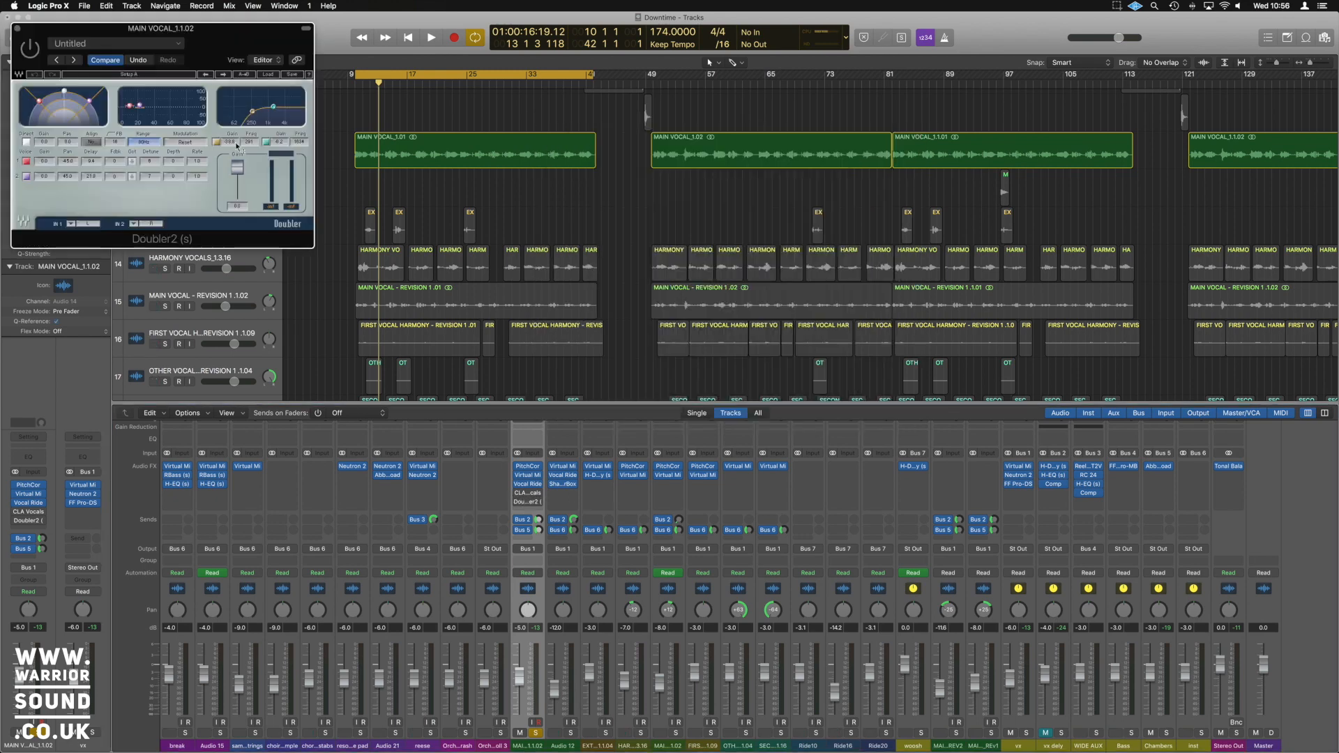
drag(207, 44, 816, 210)
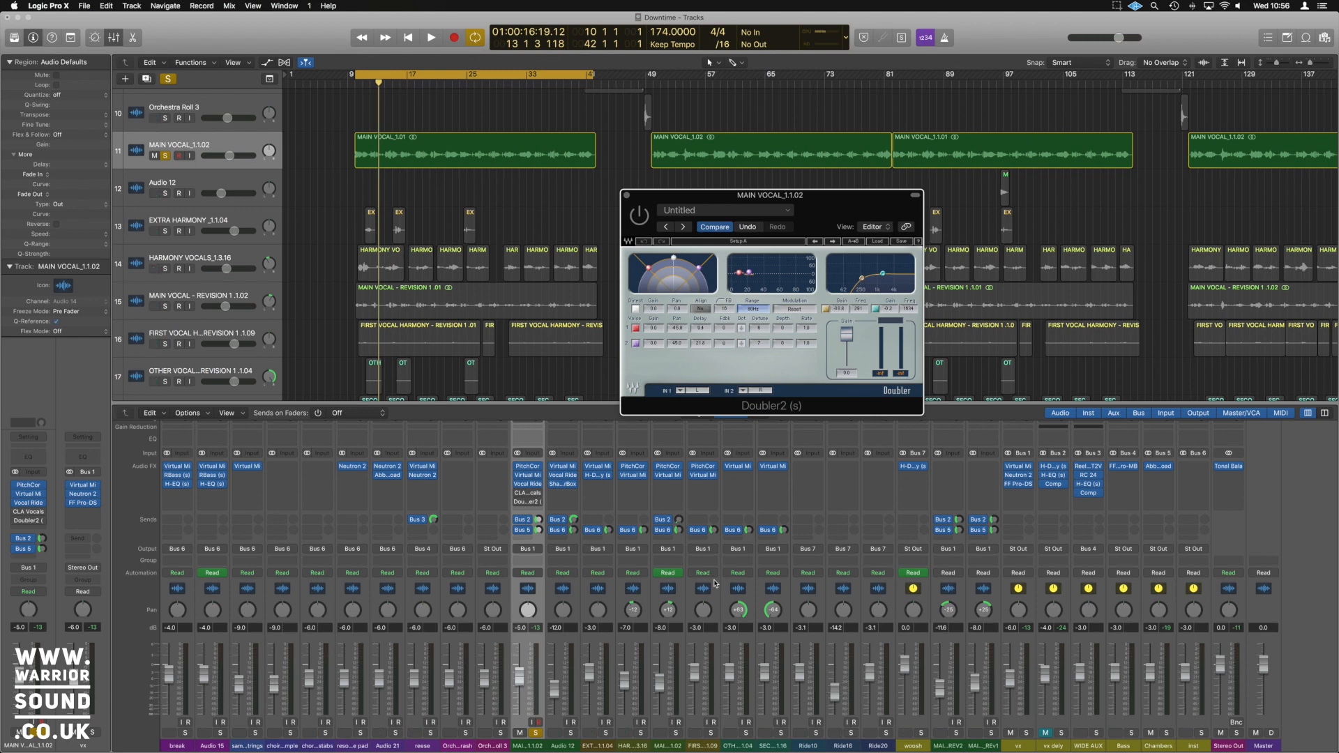
click(627, 196)
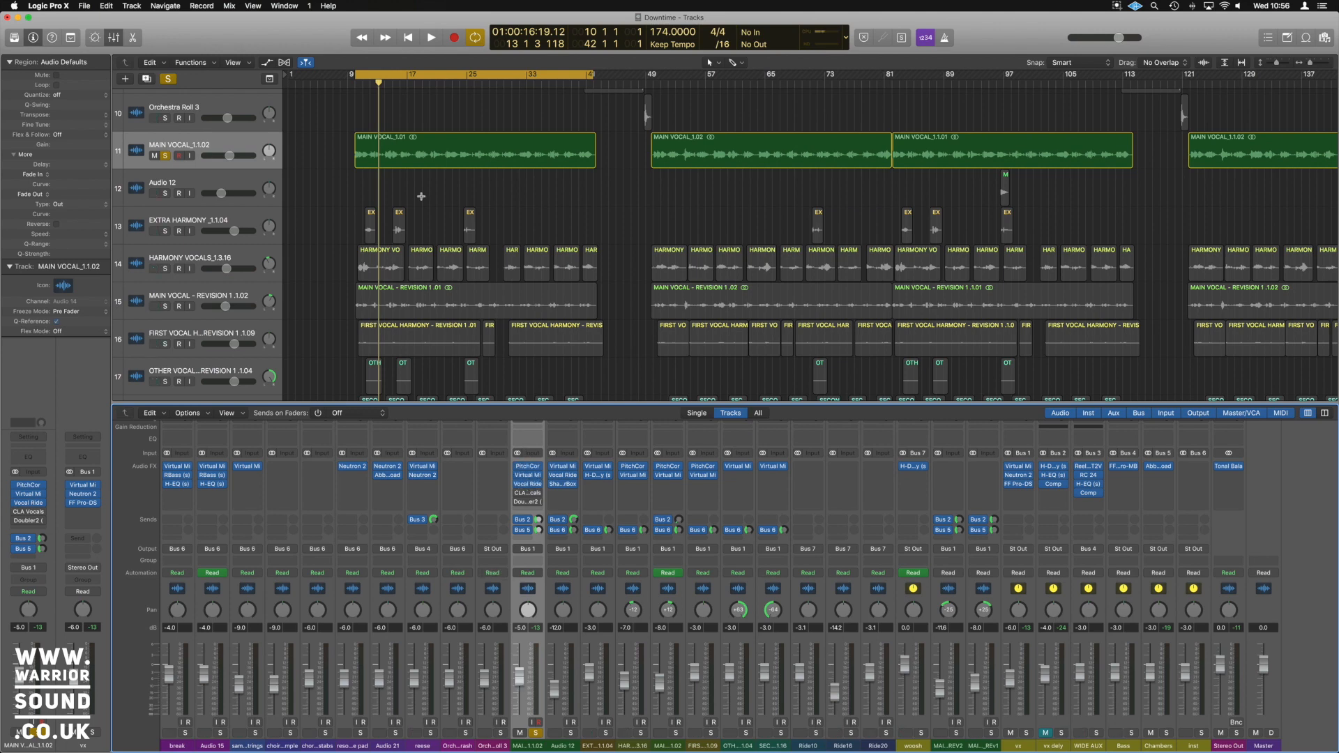
Step: Mute the Chambers bus and play the soloed main vocal without delay or reverb sends
key(space)
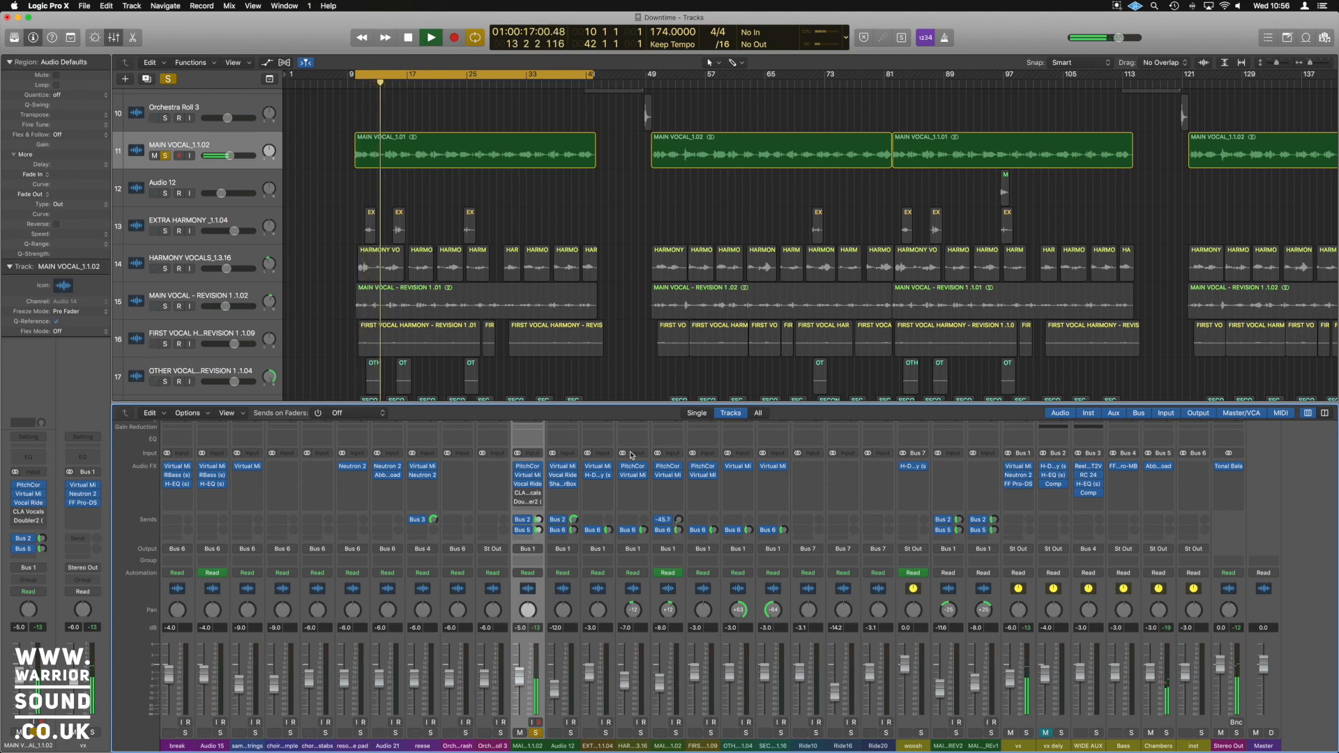
key(space)
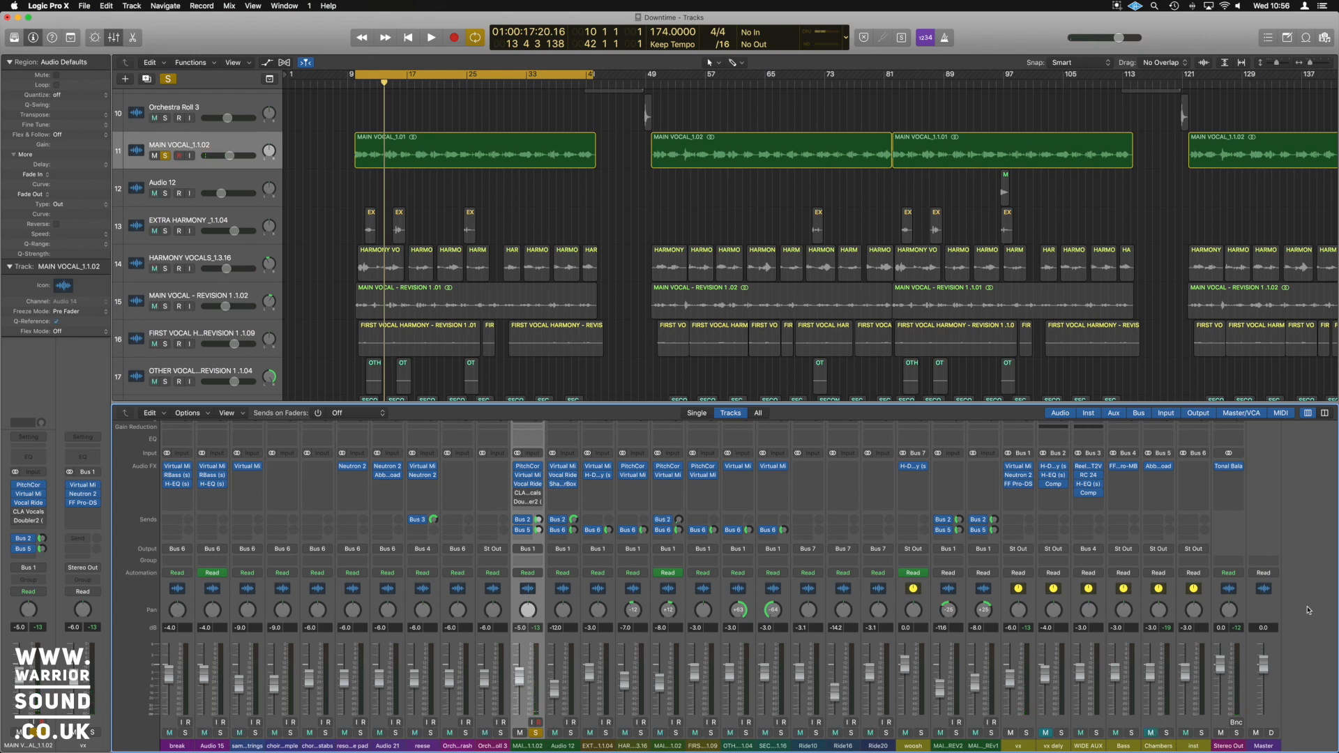
key(space)
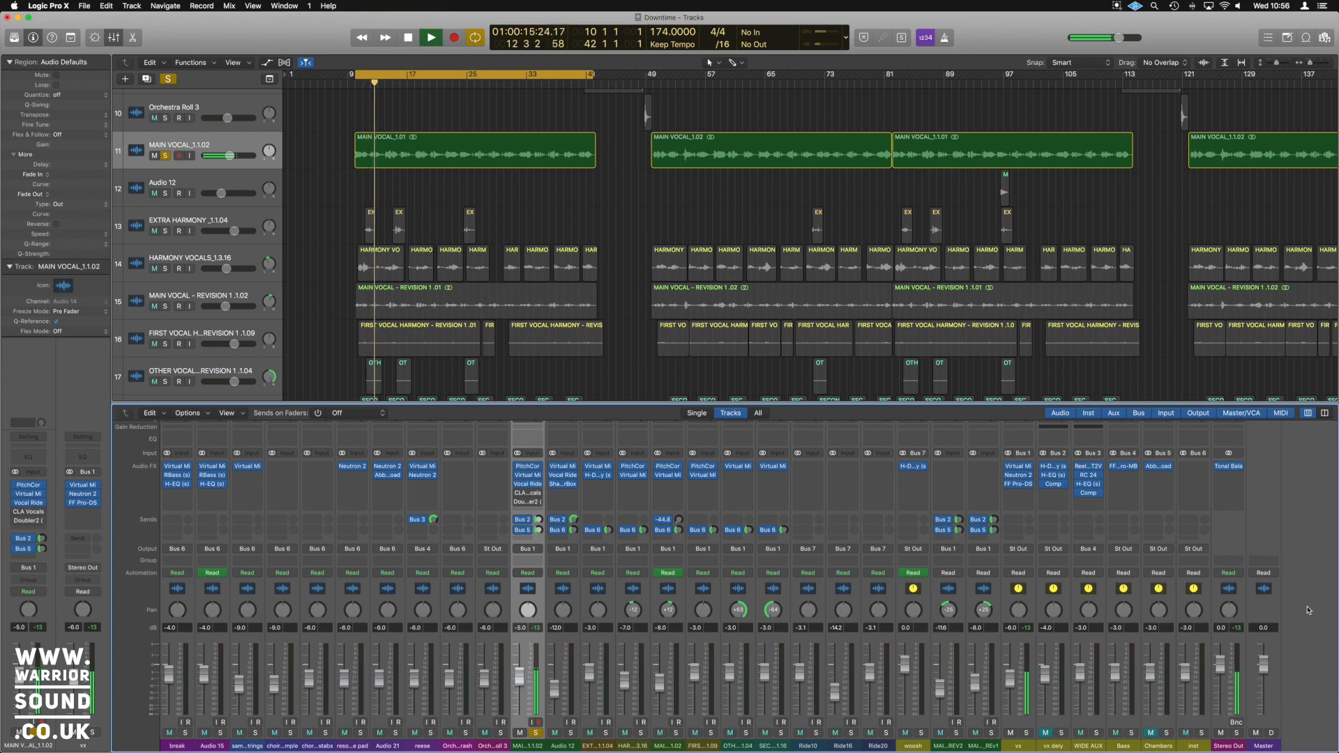
key(space)
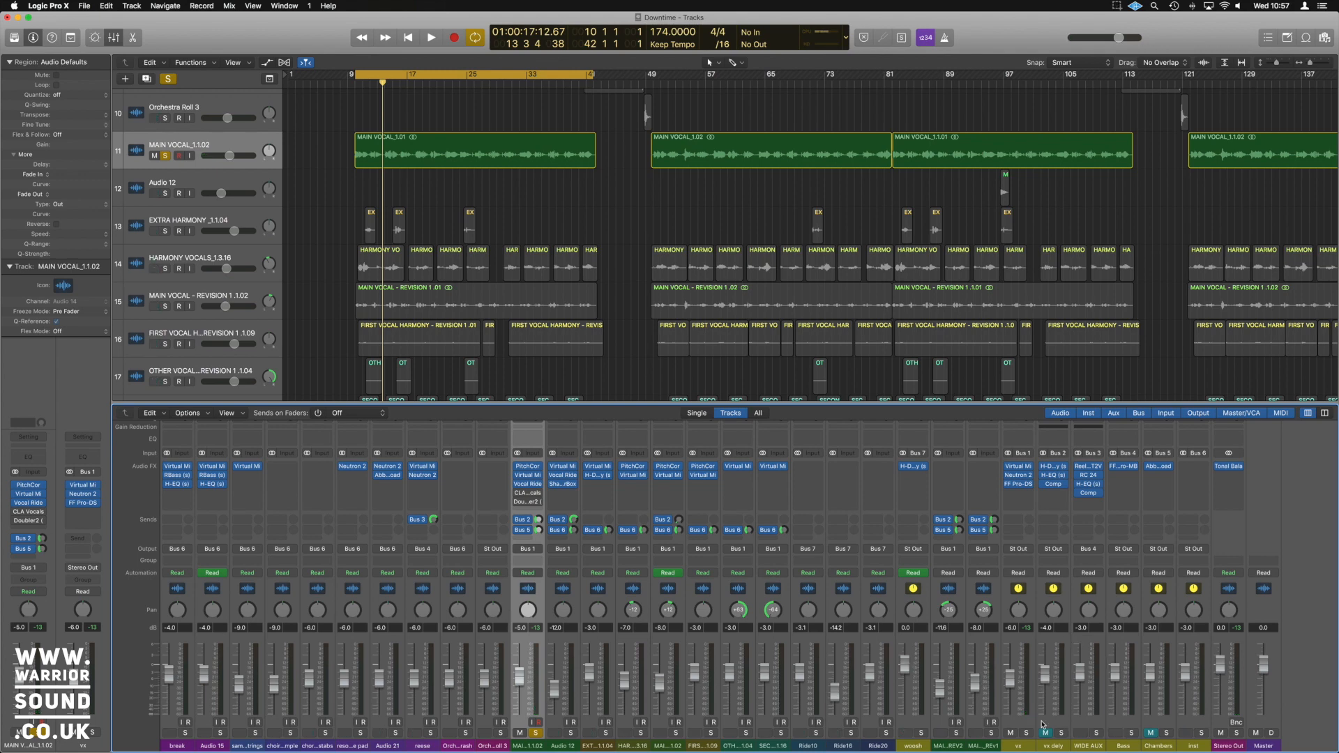
Step: Play the main vocal with the Bass bus, break and Audio 15 channels temporarily soloed alongside it, clearing those three solos when done
click(1130, 732)
click(184, 733)
click(221, 733)
key(space)
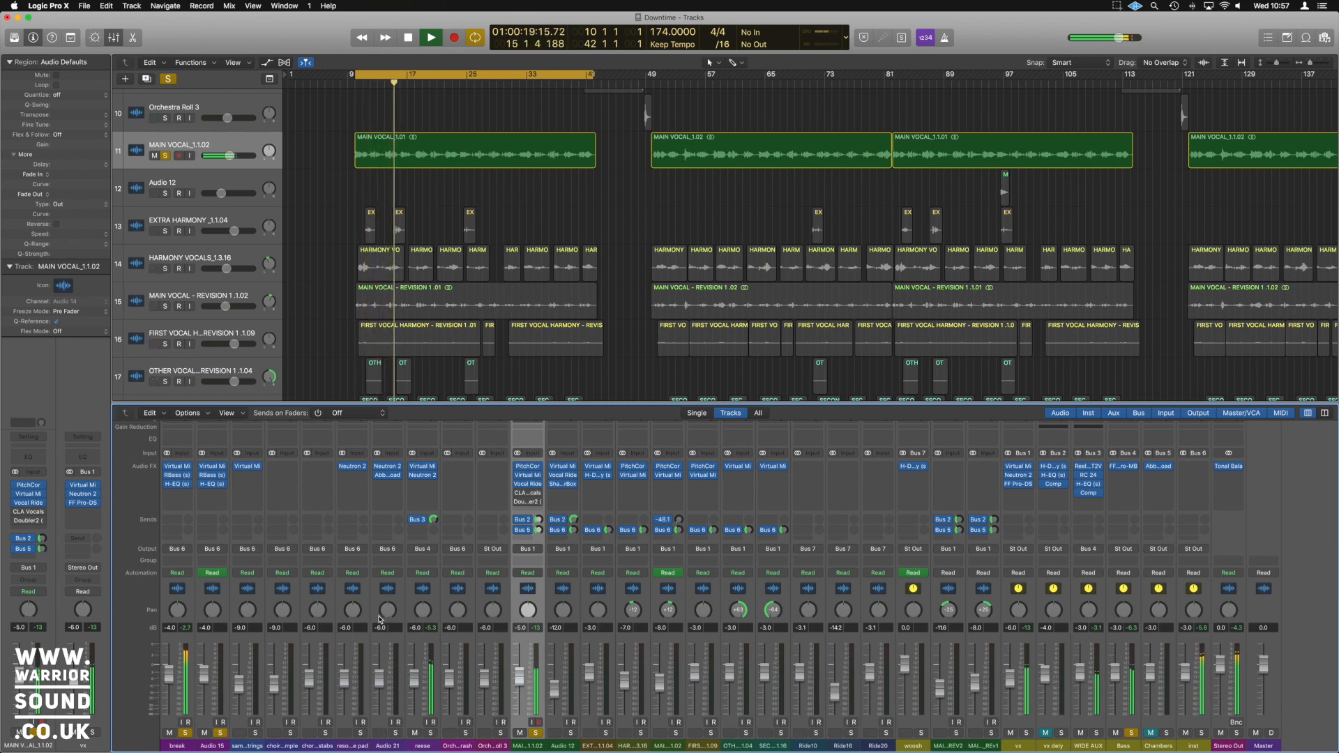
key(space)
click(220, 733)
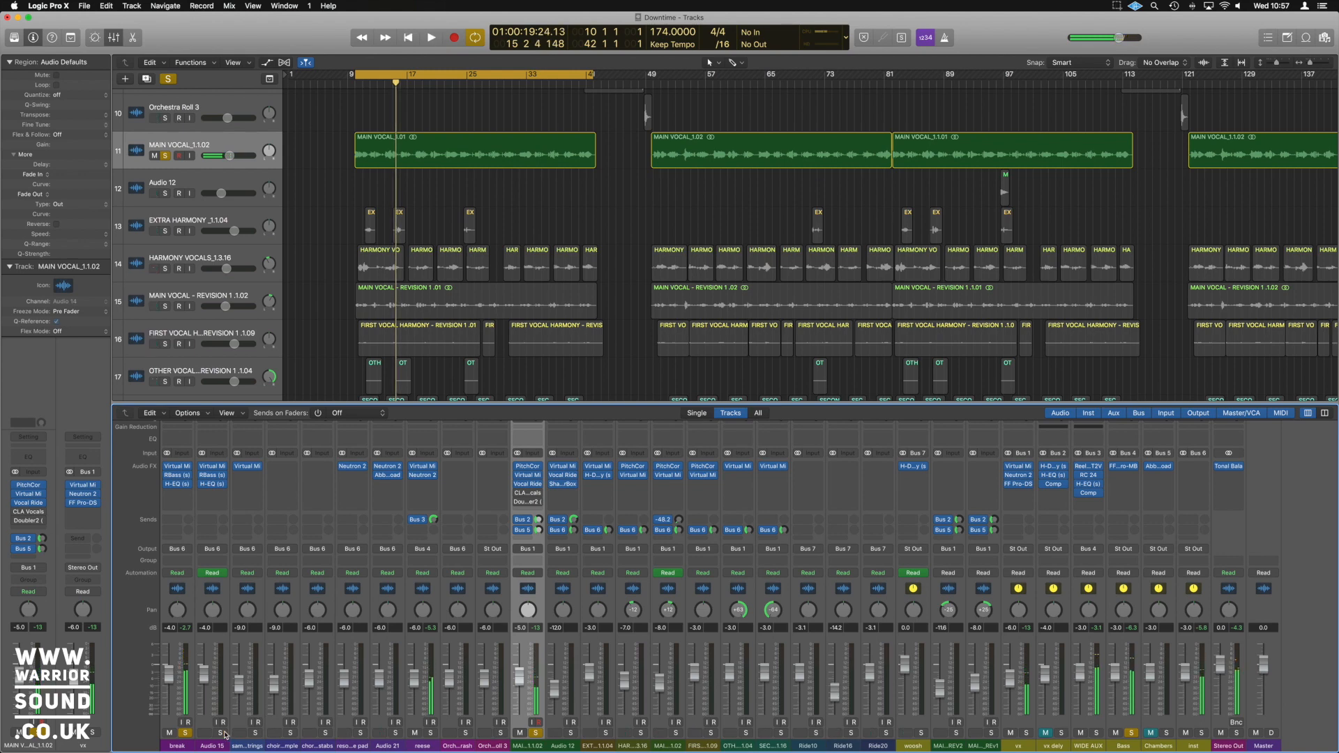
click(185, 733)
click(1131, 733)
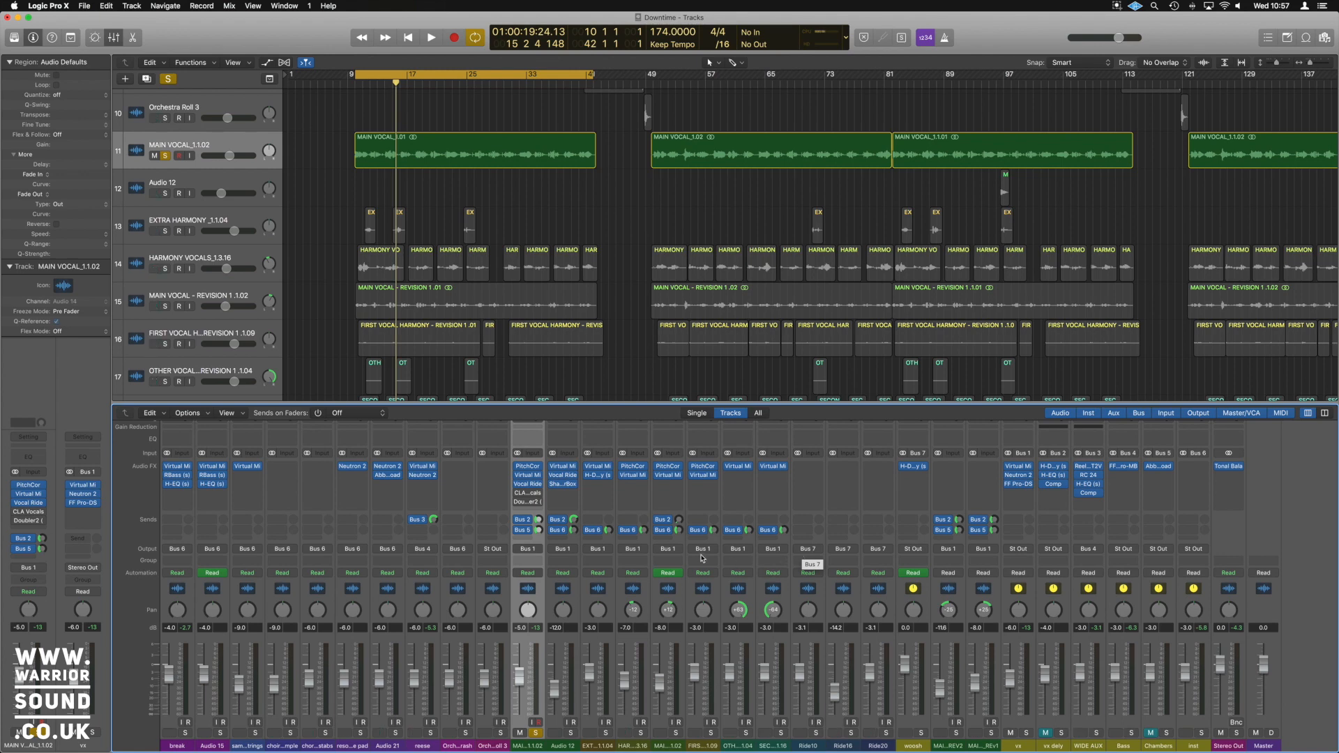
Step: Open Doubler2 on the main vocal and play it with the break and Audio 15 channels temporarily soloed alongside
click(525, 501)
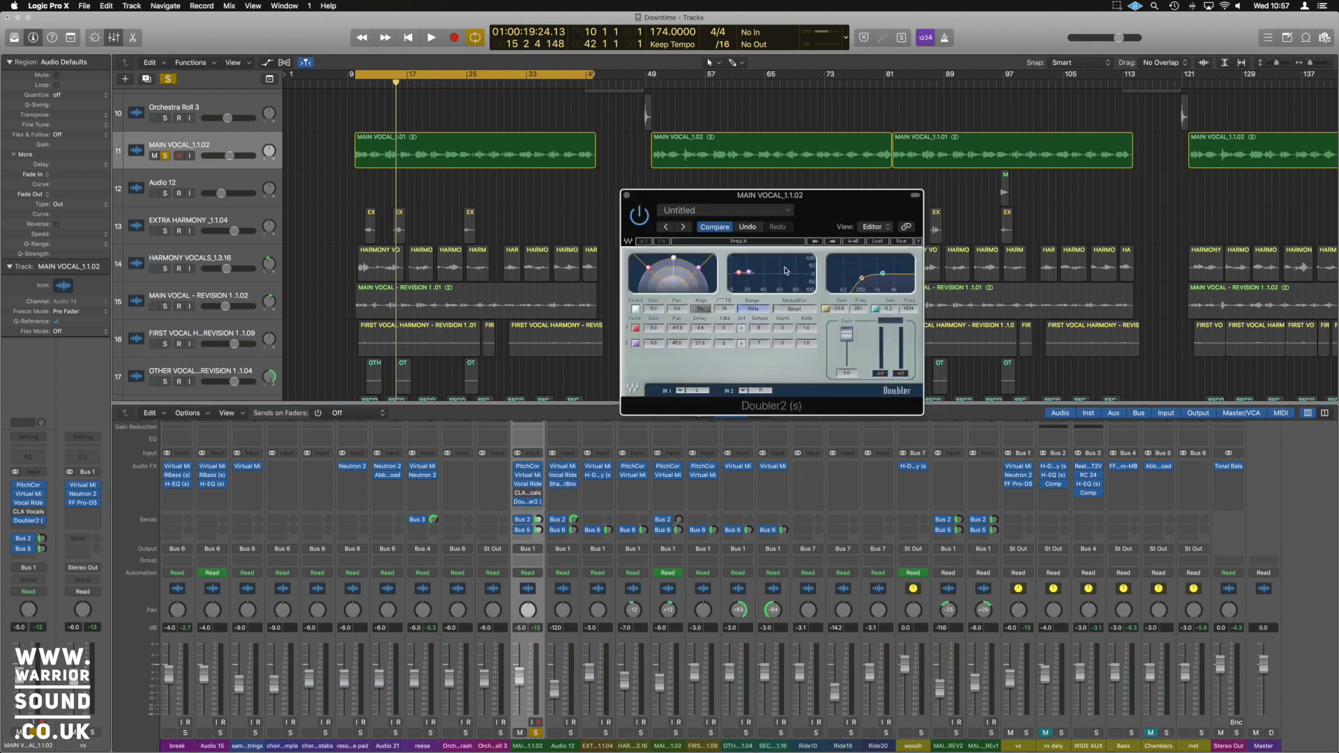
drag(802, 210, 800, 218)
key(space)
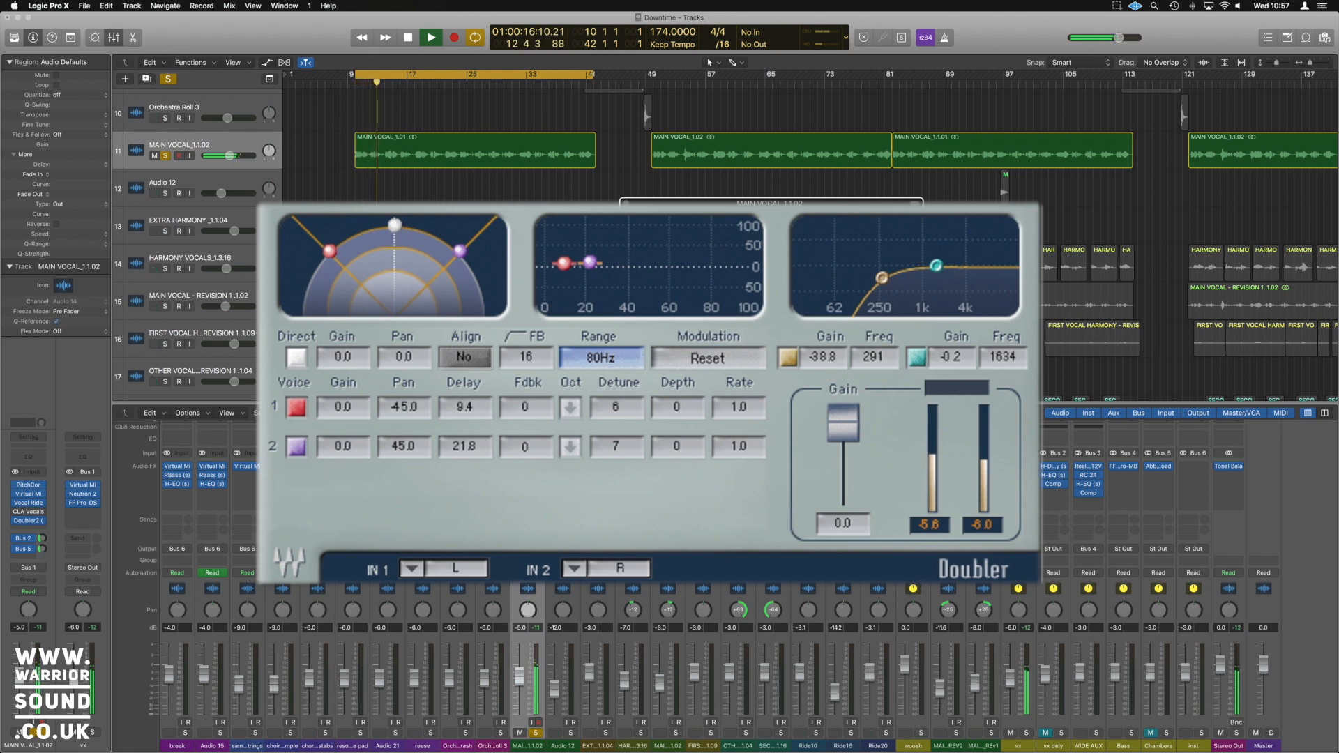
click(218, 733)
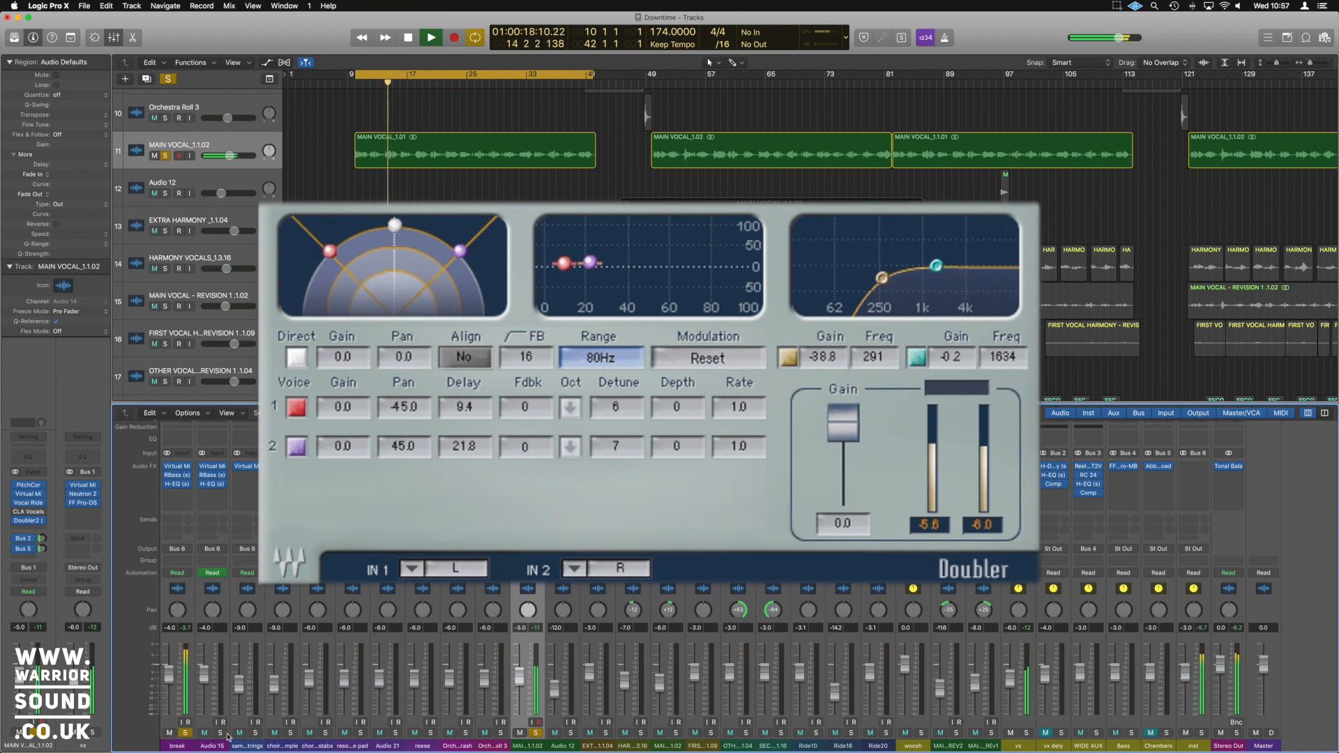
click(1131, 733)
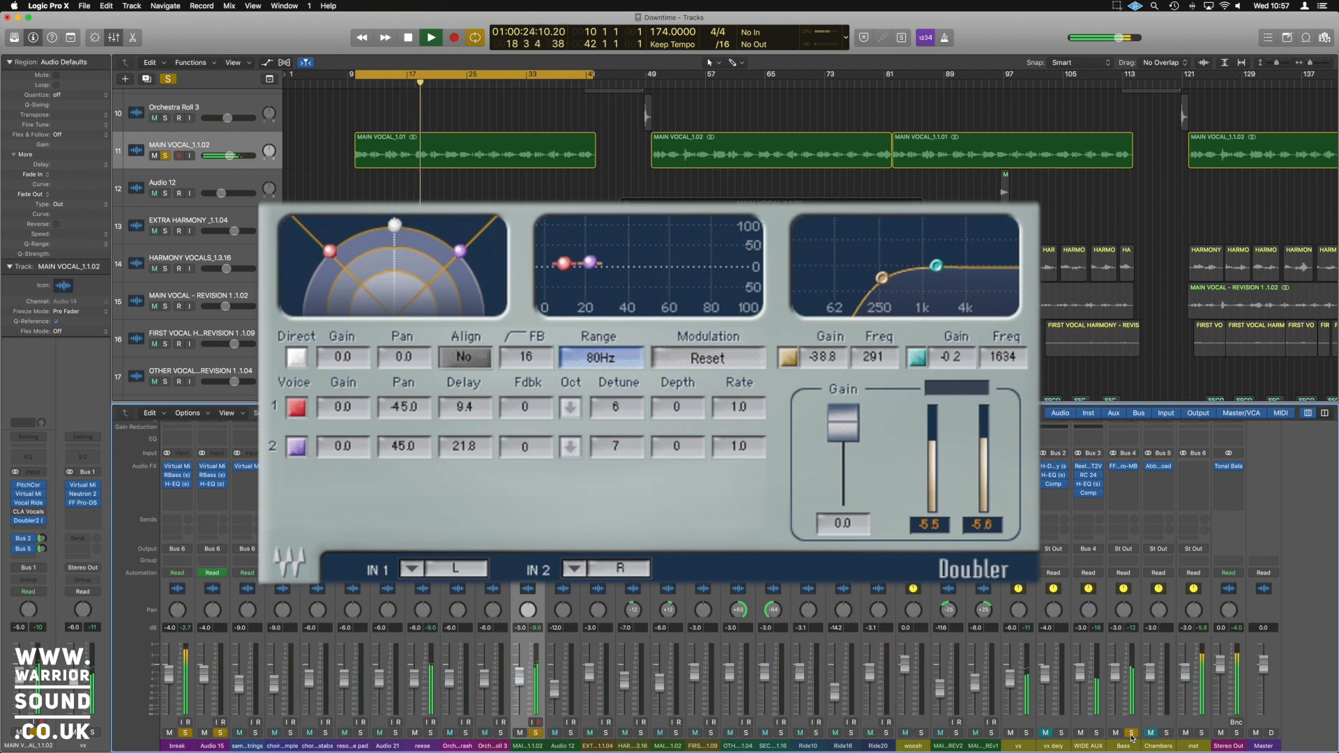
click(220, 732)
click(185, 732)
key(space)
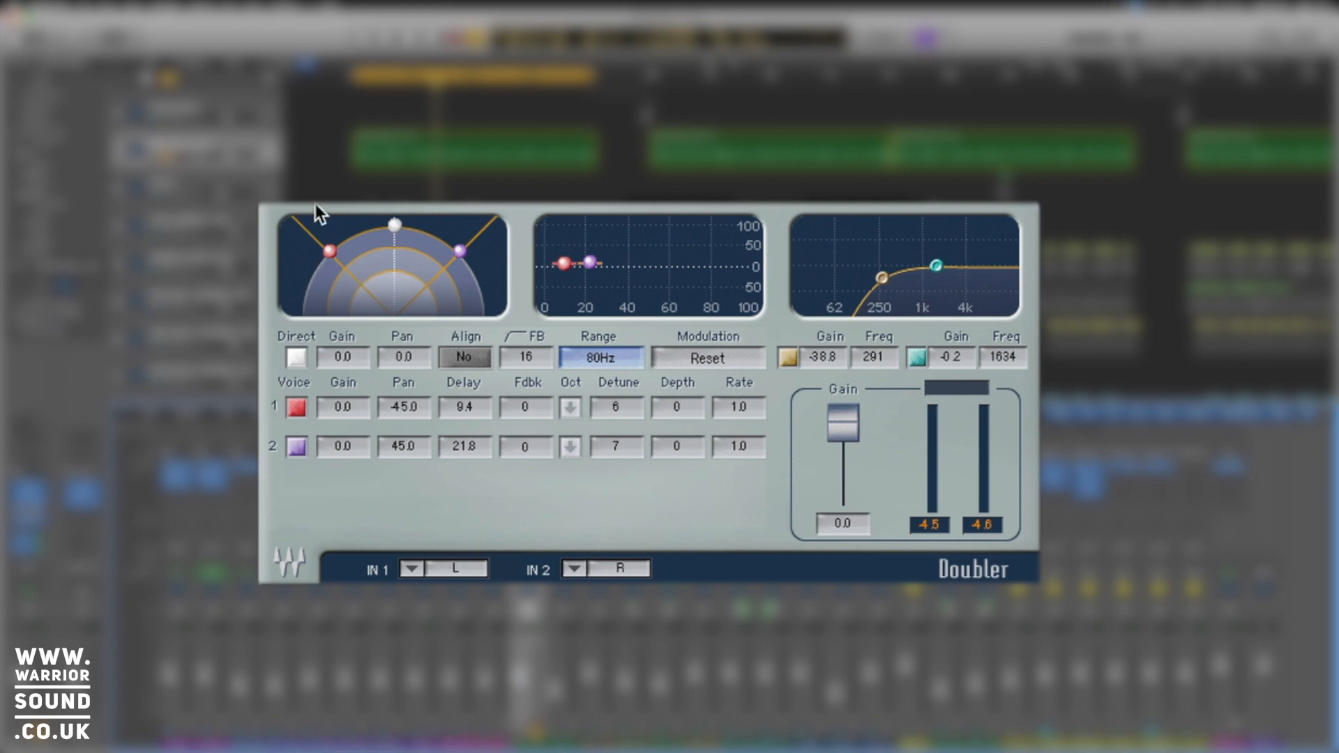
Step: Pull both Doubler2 voices down to -48.0 gain in the stereo pan display
drag(330, 250, 365, 272)
drag(461, 249, 394, 313)
drag(417, 262, 395, 312)
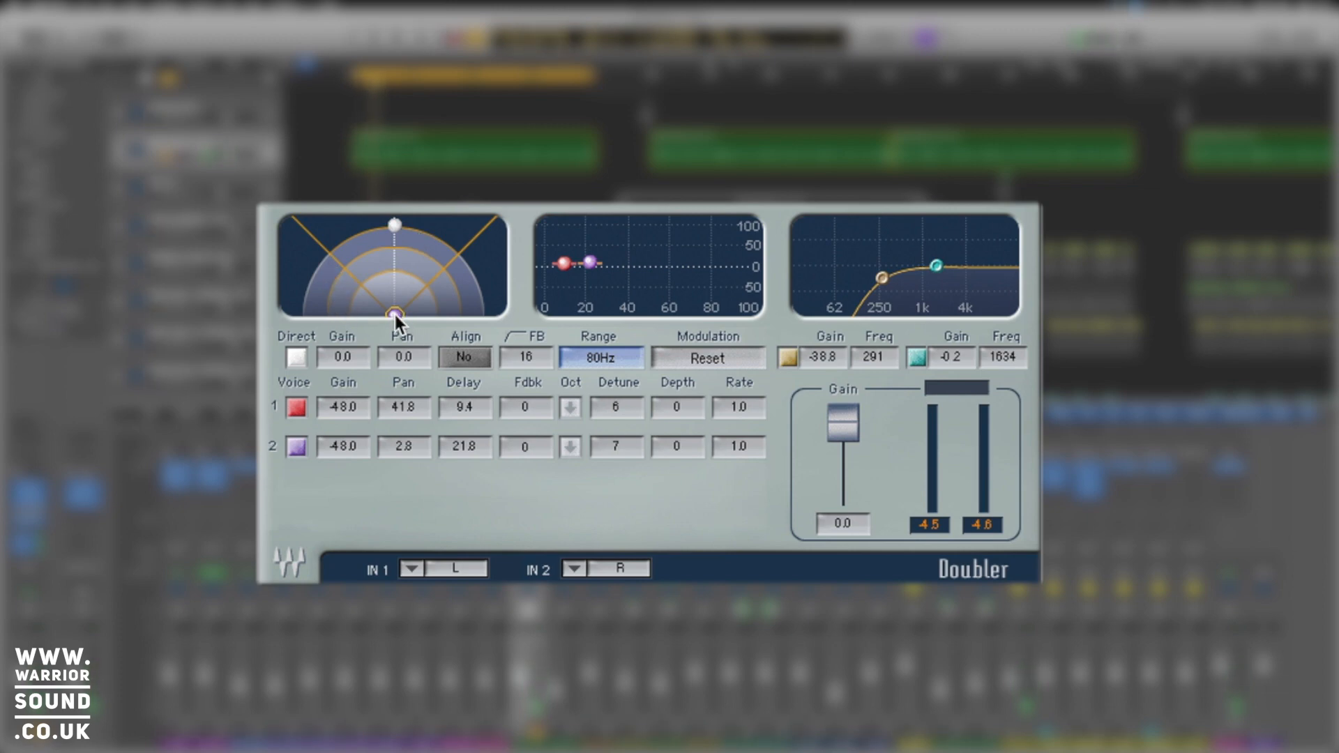
Step: Raise both Doubler2 voices to 0.0 gain at about centre pan and play the vocal
drag(395, 315, 394, 224)
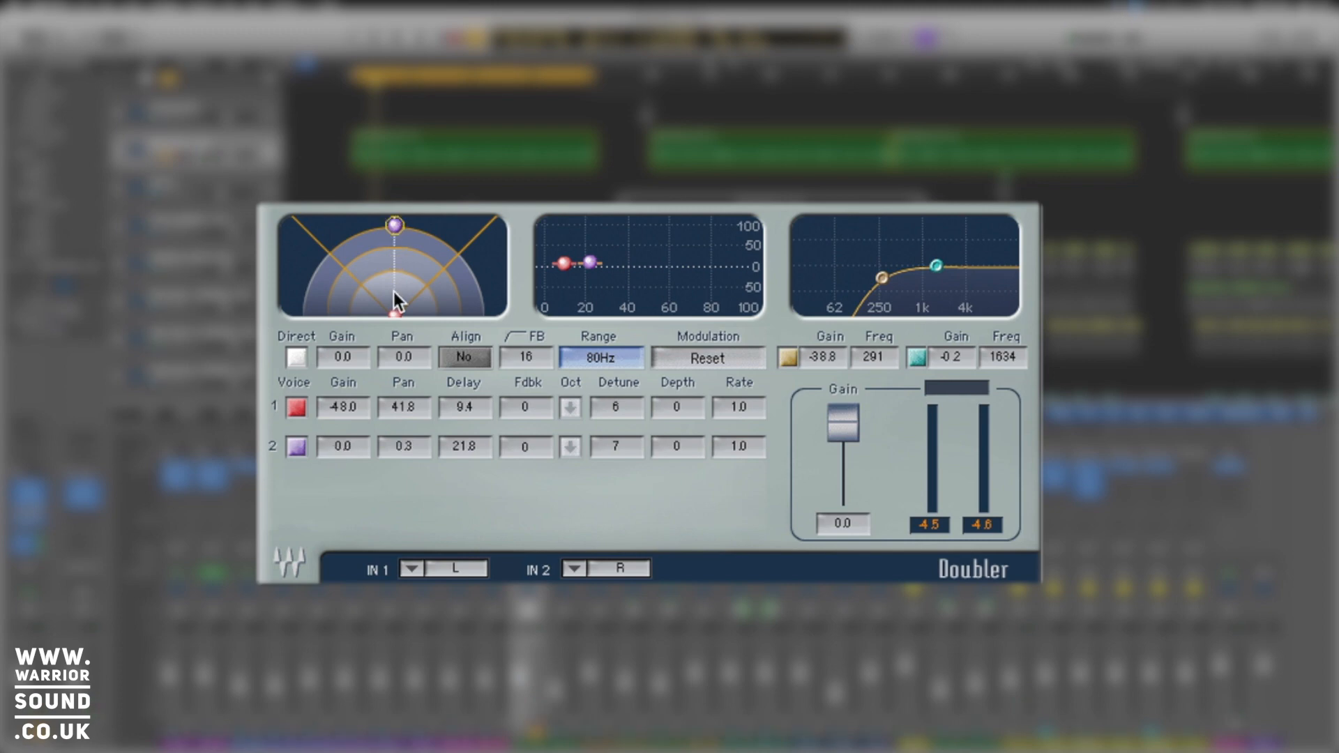
drag(395, 313, 394, 225)
key(space)
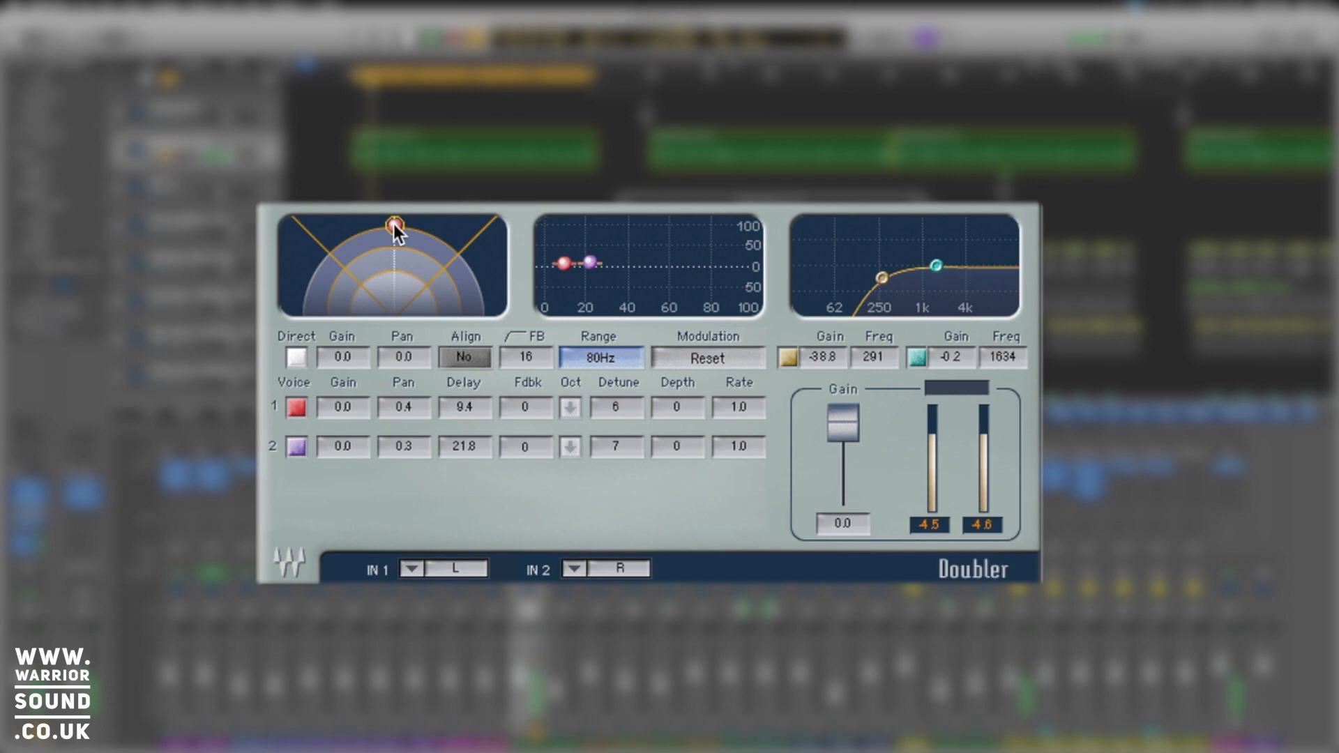
key(space)
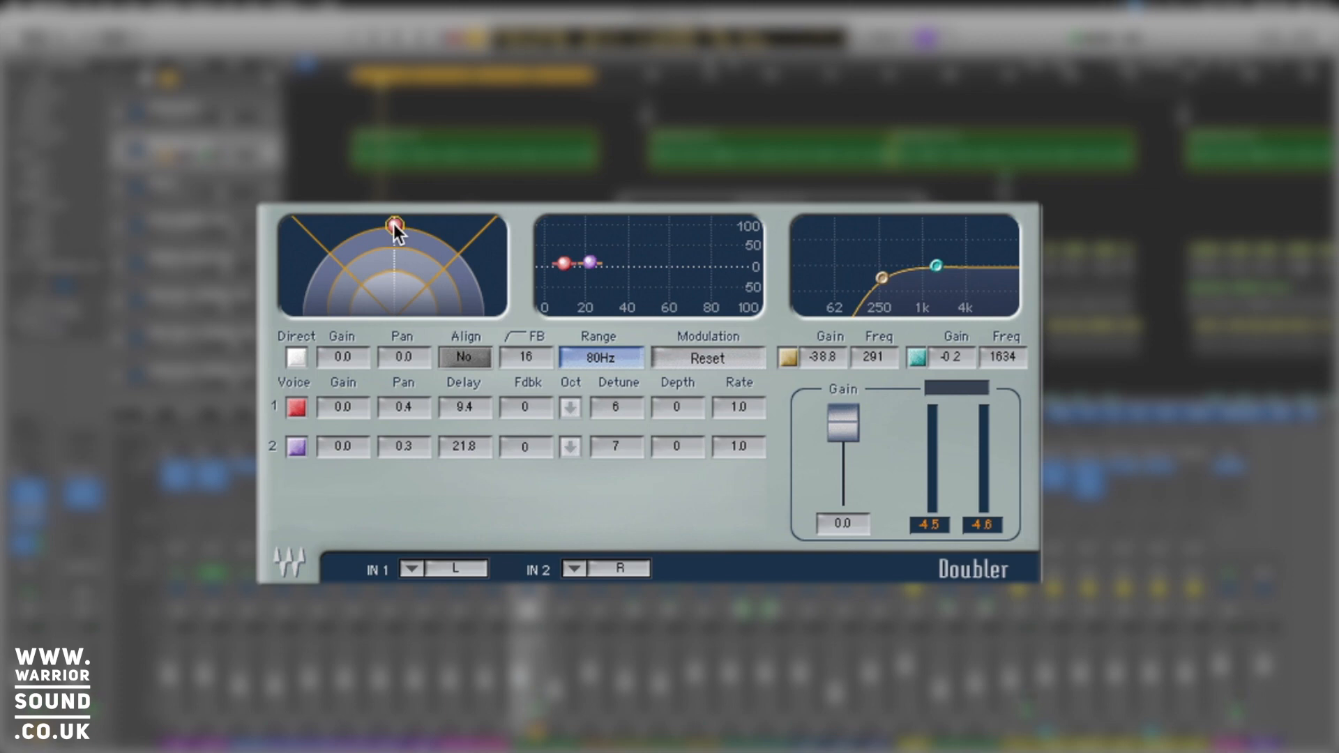
Step: Spread the Doubler2 voices to pan 45.0 for voice 1 and -45.0 for voice 2, with gains about -1.7 and -1.2
drag(395, 225, 330, 251)
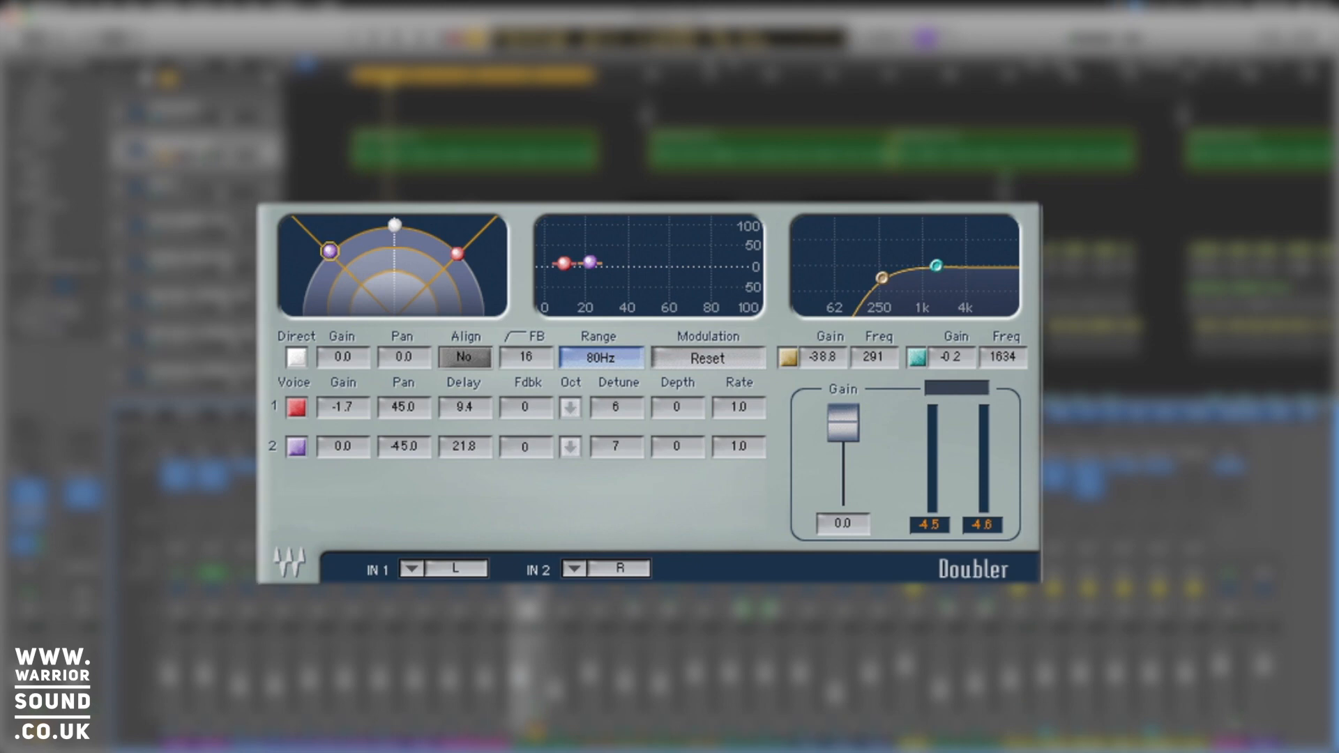
drag(329, 253, 329, 256)
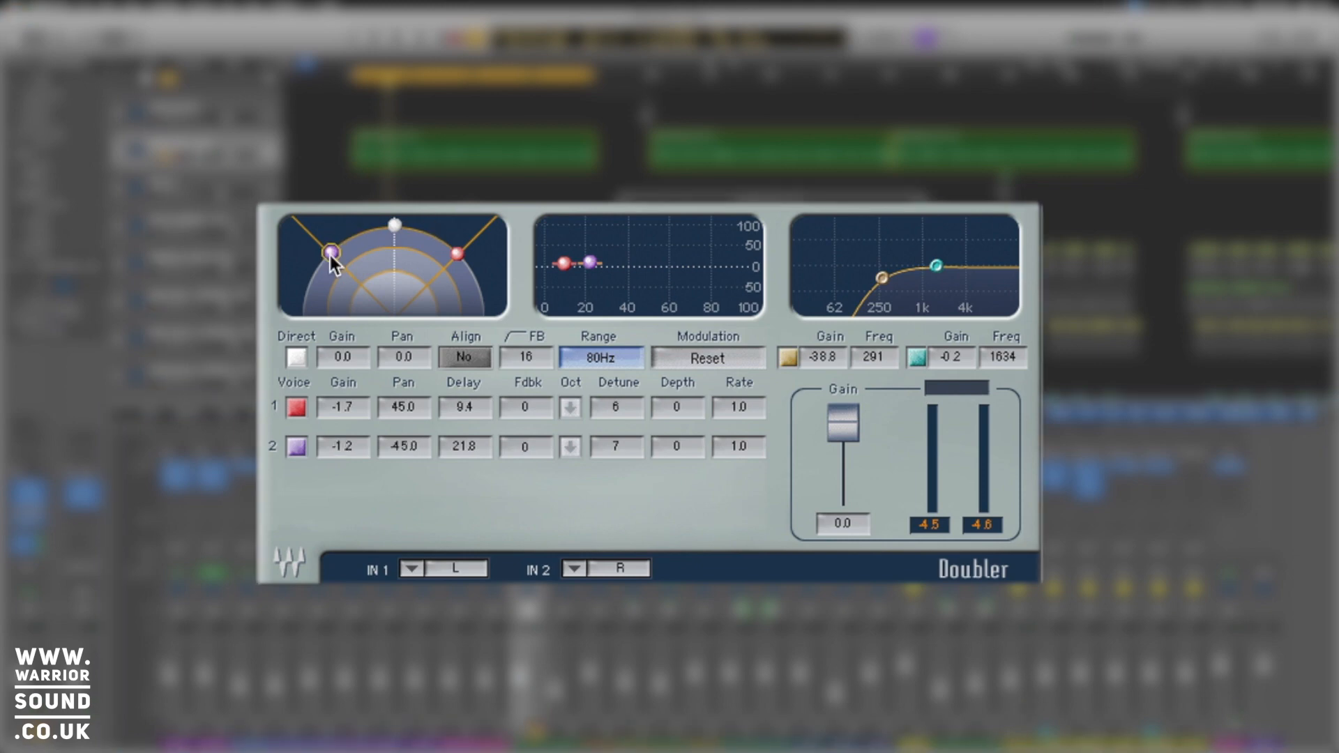
click(466, 257)
Step: Audition both Doubler2 voices near the centre, and spread them to pan 45.0 for voice 1 and -45.0 for voice 2 at 0.0 gain
drag(325, 258, 389, 229)
drag(460, 256, 416, 235)
key(space)
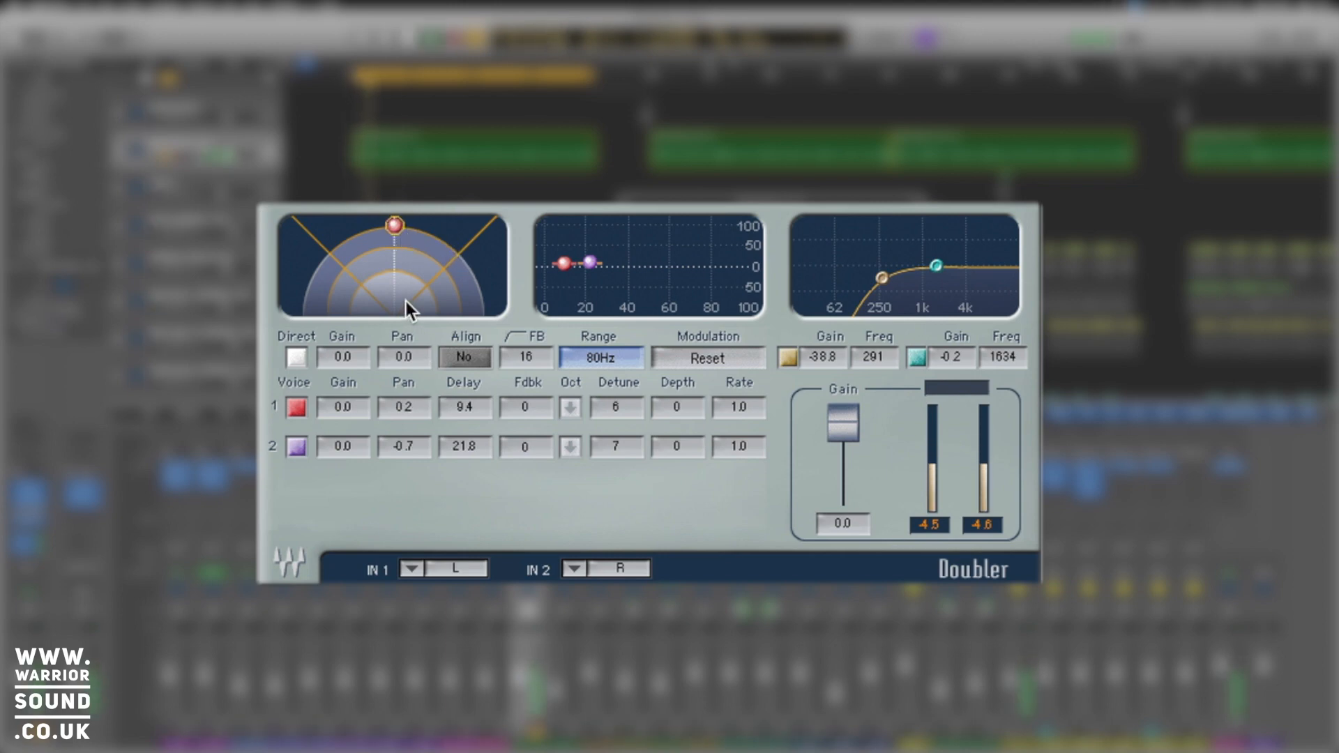
drag(393, 228, 458, 253)
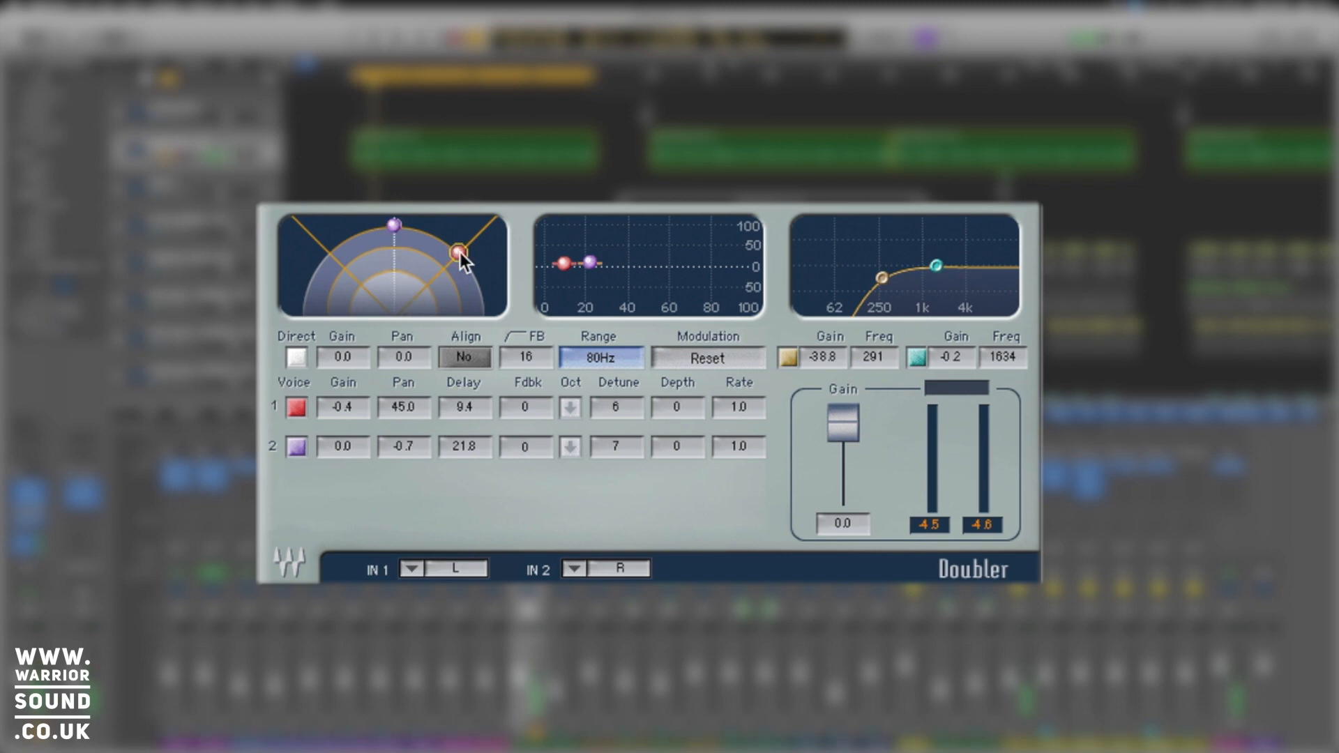
drag(393, 224, 330, 250)
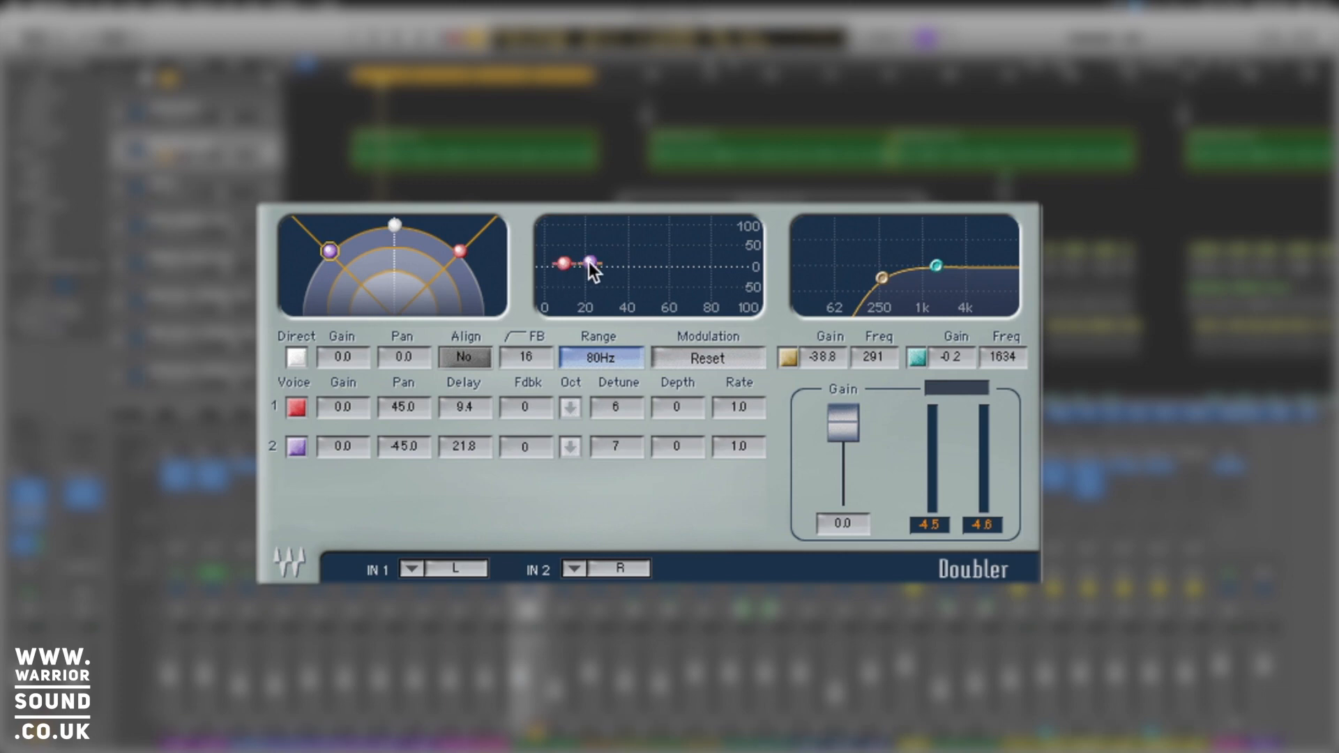
Step: Audition voice 2 with delay 40.1 and detune 65, and settle it at delay 21.7 and detune 8
drag(588, 262, 586, 249)
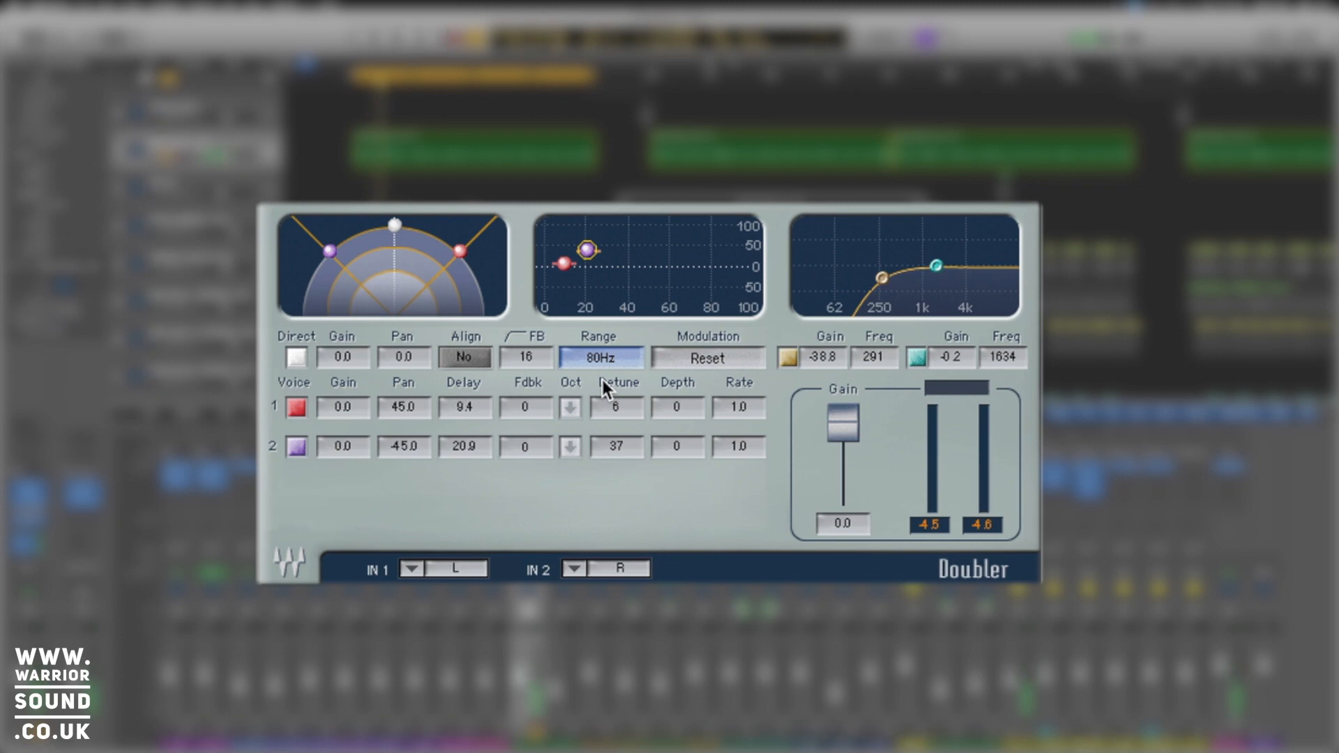
drag(584, 251, 627, 239)
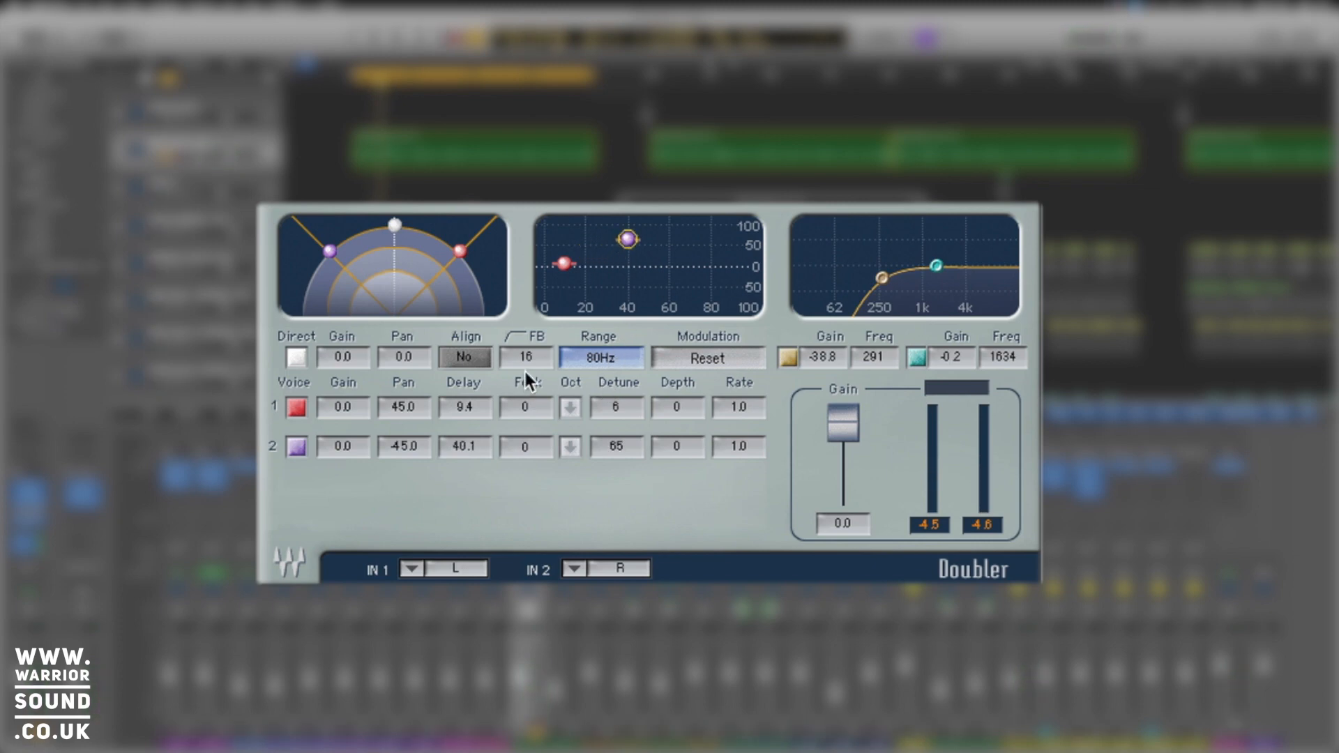
key(space)
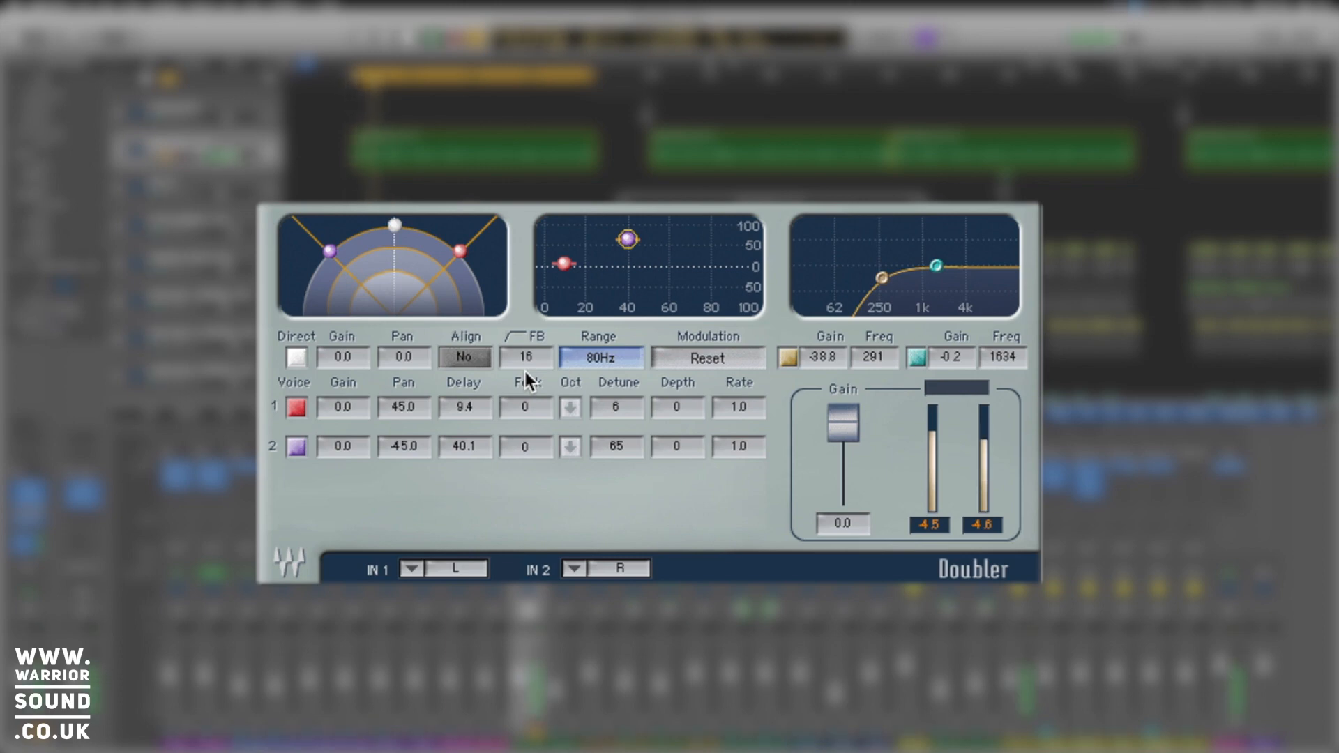
drag(628, 239, 603, 319)
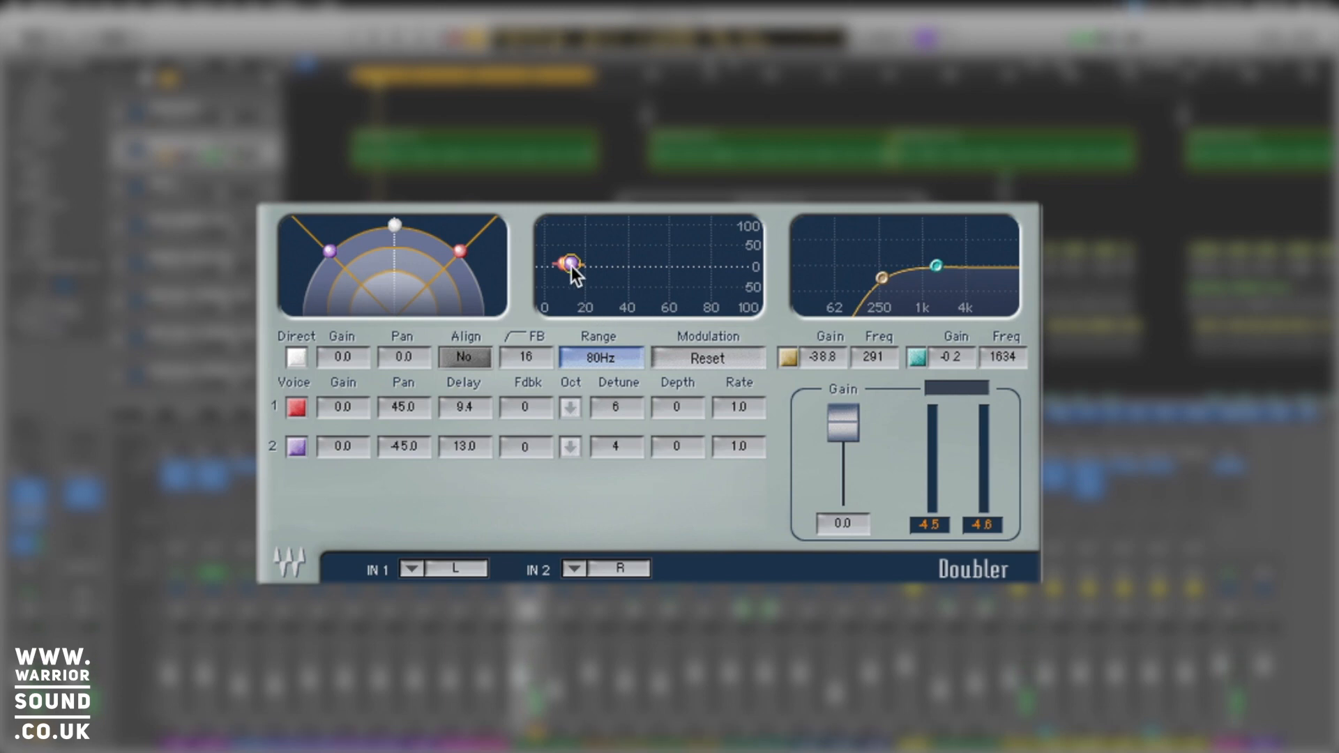
drag(571, 266, 590, 262)
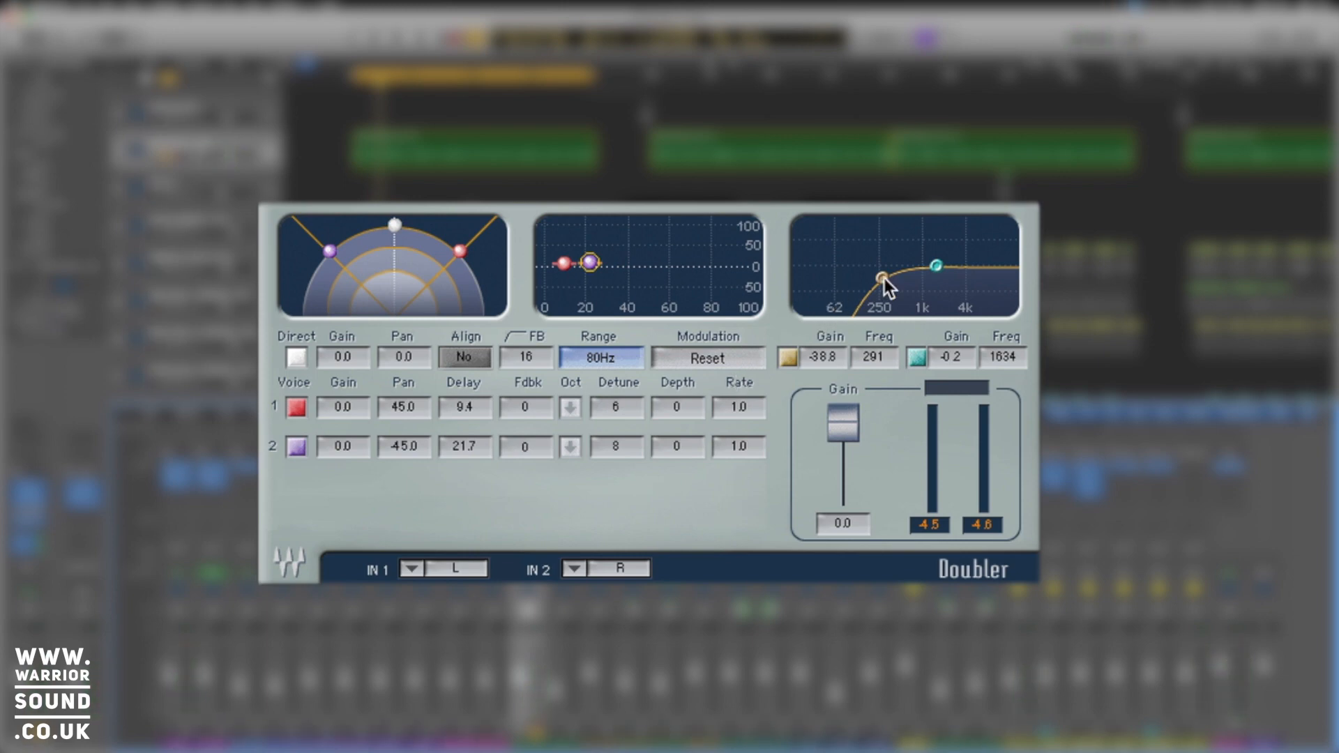
Step: Set the Doubler2 low filter to -22.8 gain at 265 Hz and the high filter to -1.4 at 11314 Hz, and play the vocal
mouse_move(882, 278)
mouse_down()
mouse_move(868, 264)
mouse_move(880, 277)
mouse_up()
mouse_move(981, 266)
mouse_down()
mouse_move(894, 275)
mouse_move(999, 265)
mouse_up()
key(space)
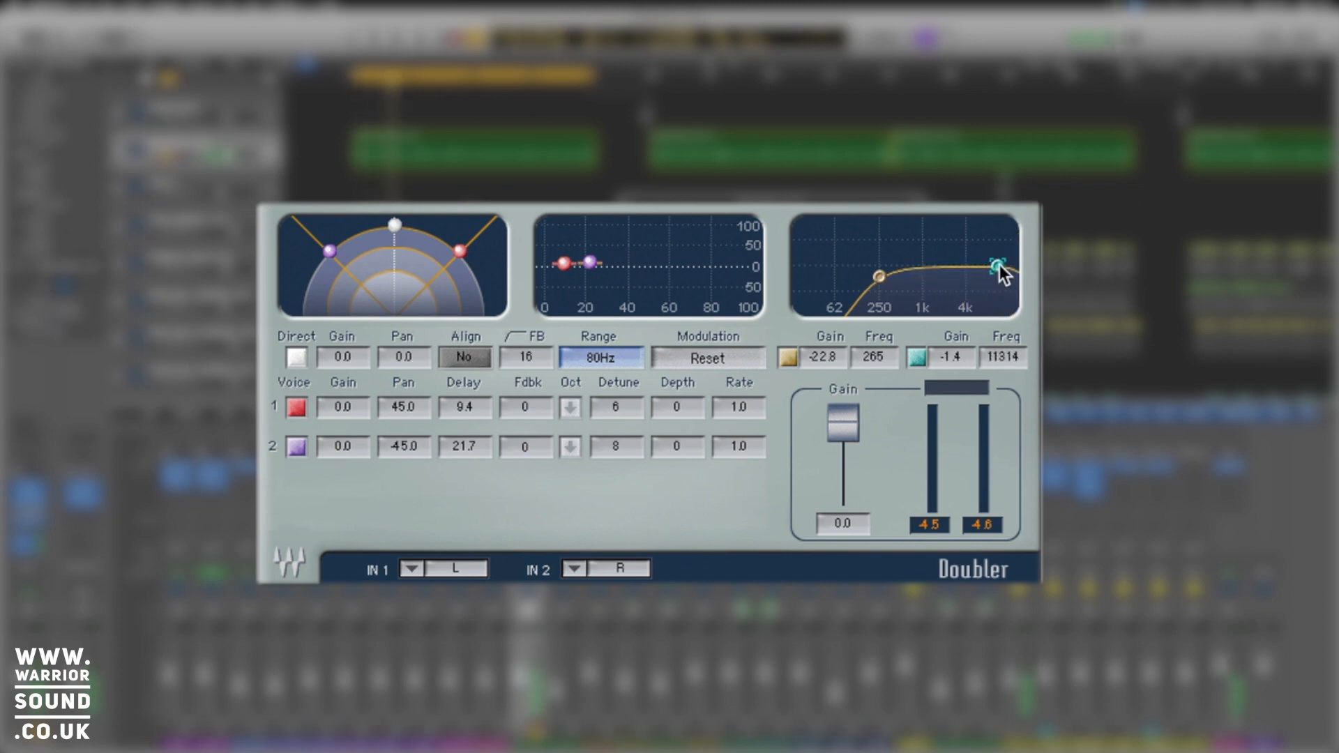
Step: Try the high filter at 958 Hz with -49.3 gain, and move it back to the far high end
drag(1000, 269, 922, 279)
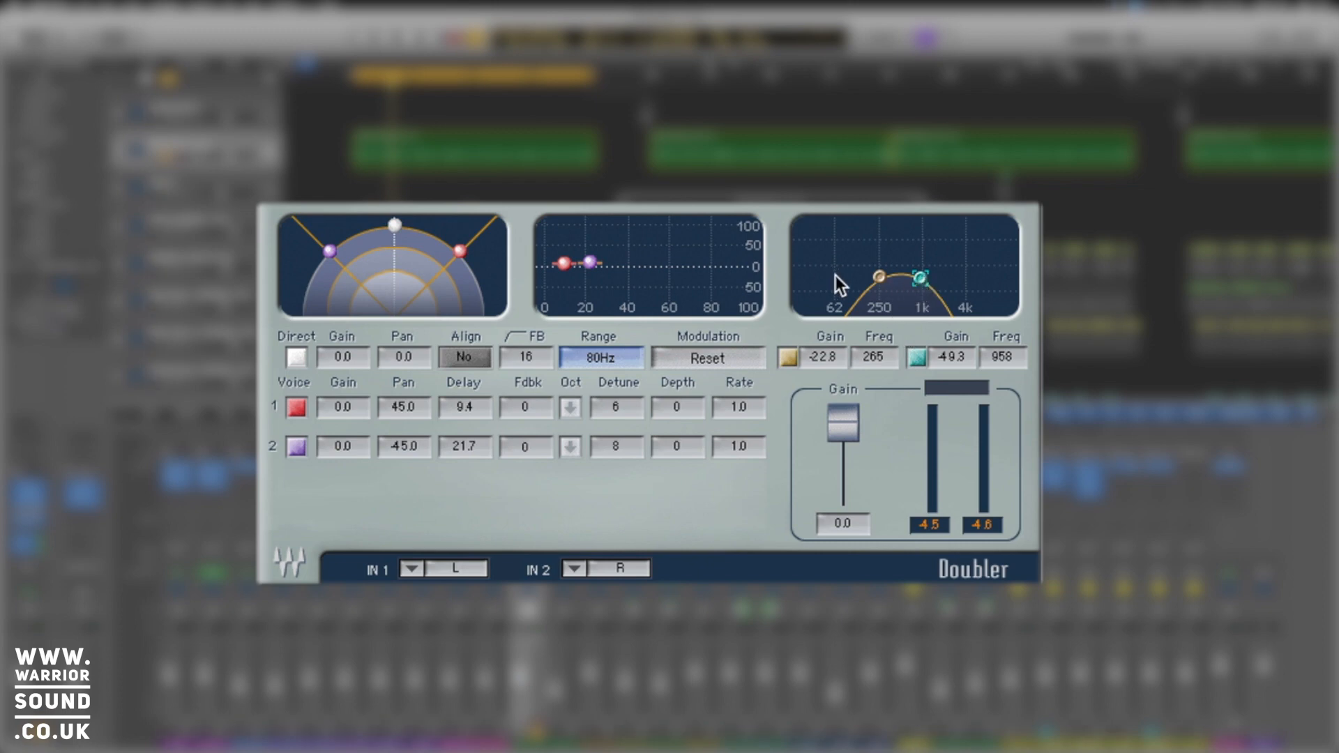
drag(931, 274, 1012, 266)
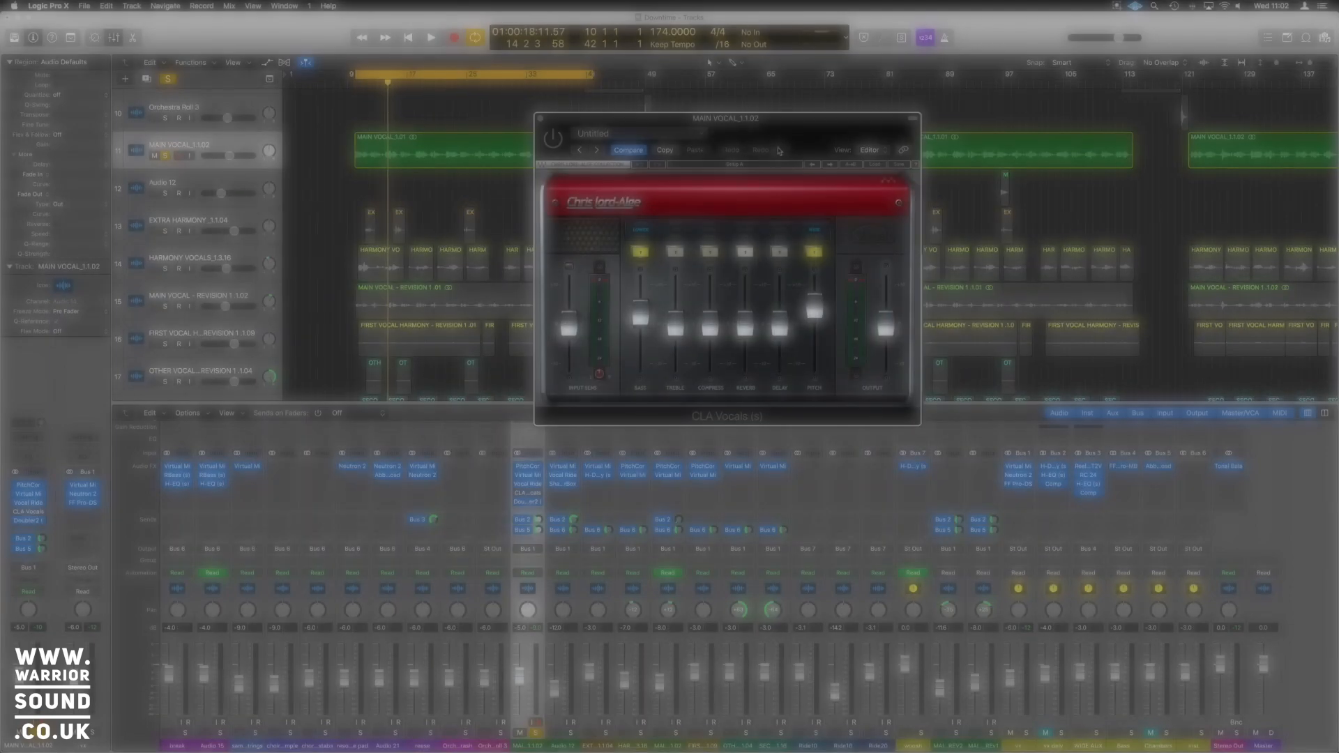
Step: Arrange the CLA Vocals and Doubler2 windows side by side and bypass Doubler2
drag(762, 123, 451, 201)
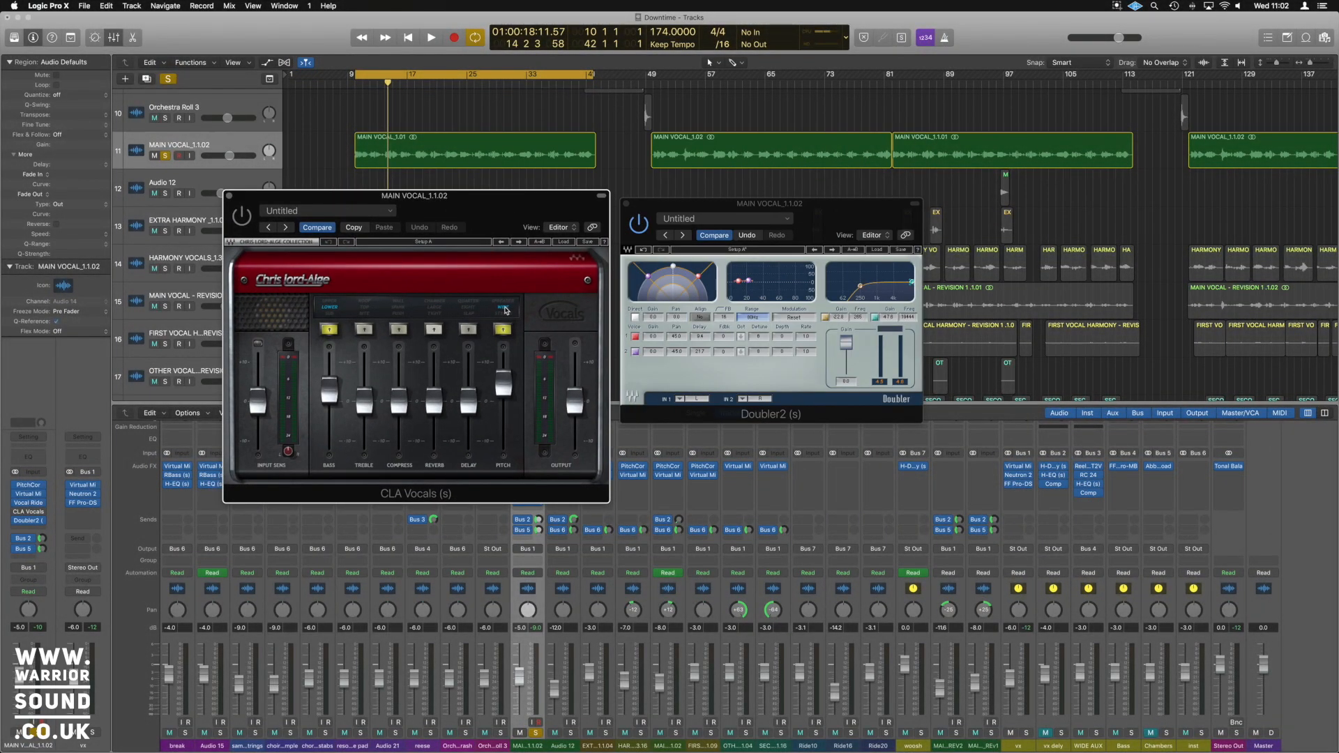
mouse_move(505, 393)
drag(634, 219, 684, 235)
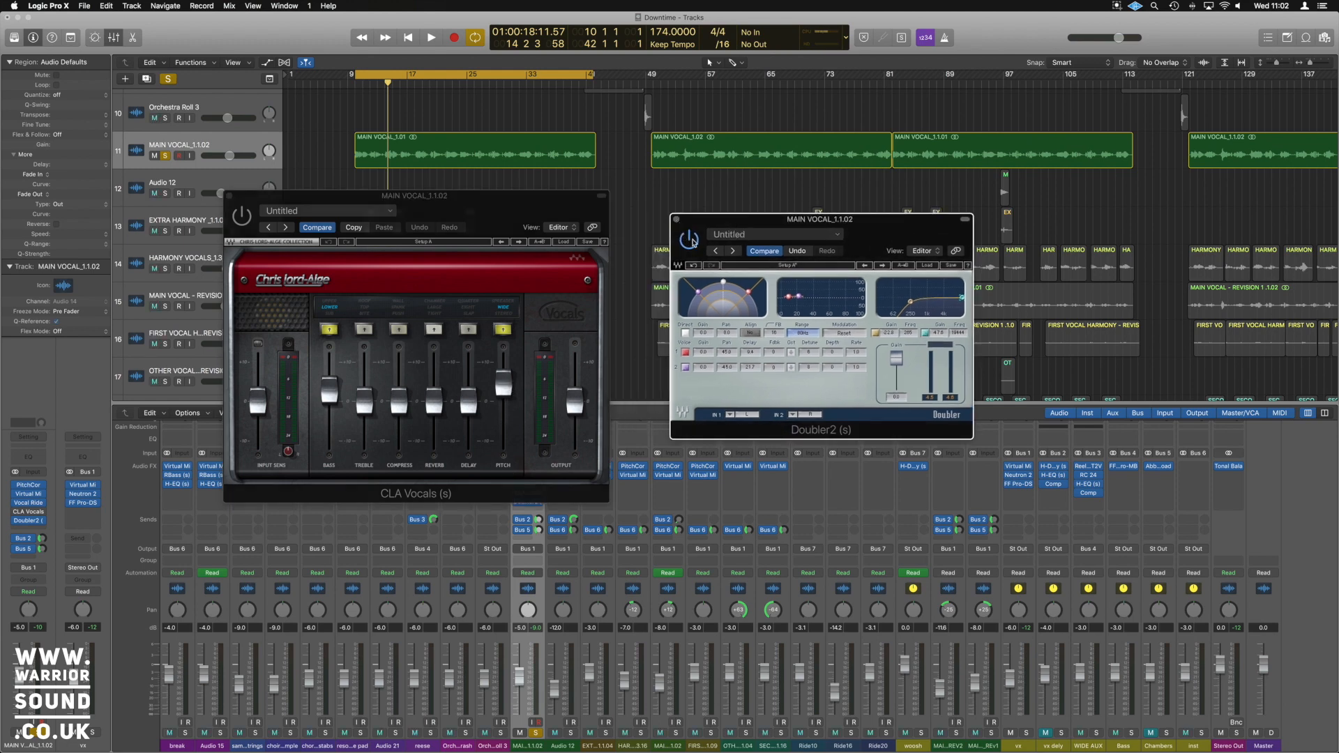
drag(687, 243, 765, 262)
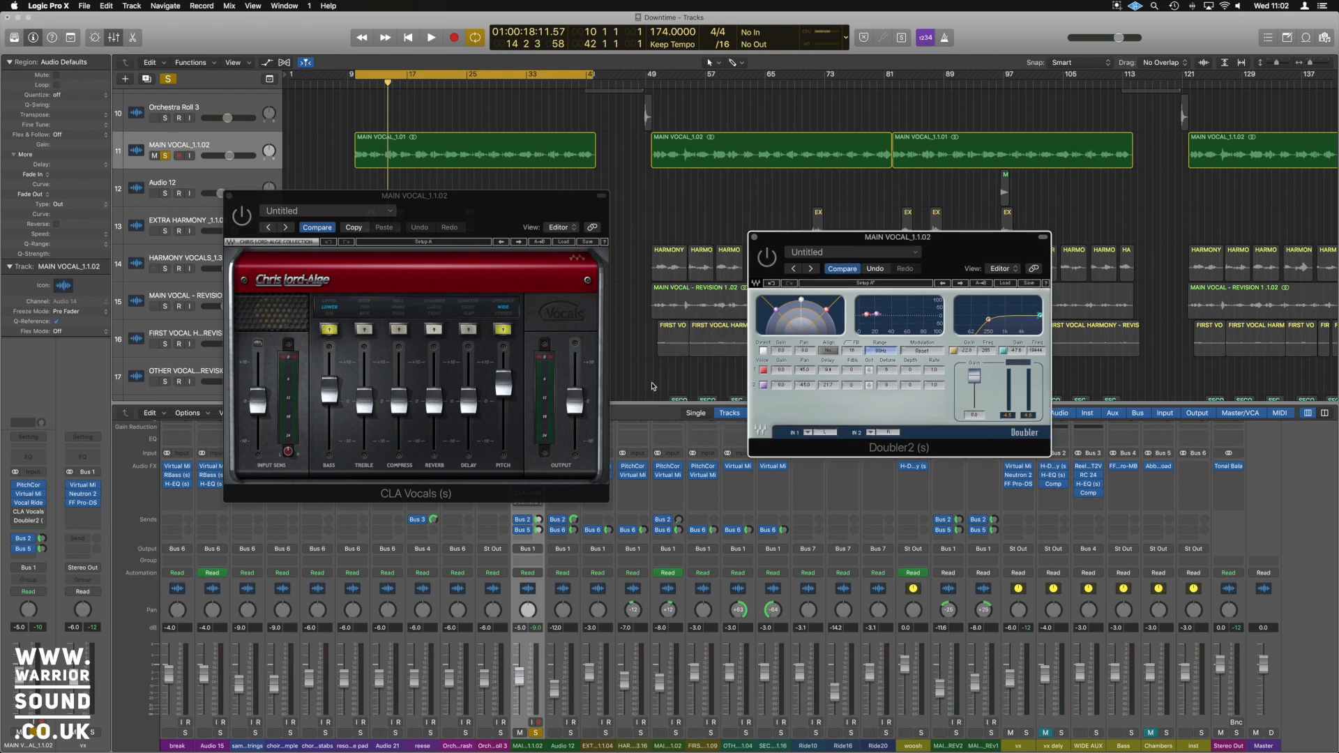
drag(498, 226, 725, 139)
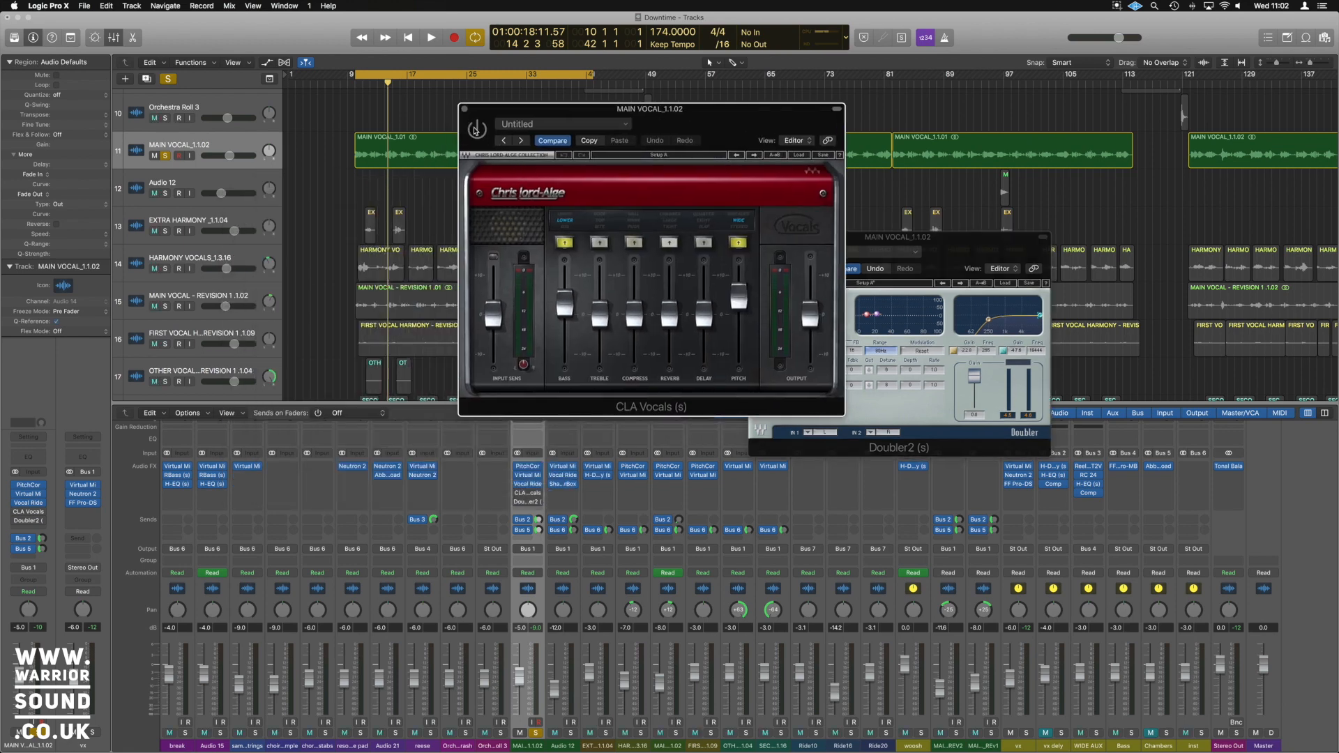
drag(647, 124, 546, 176)
Step: Play the main vocal while switching CLA Vocals off and on for comparison, and close the CLA Vocals window
key(space)
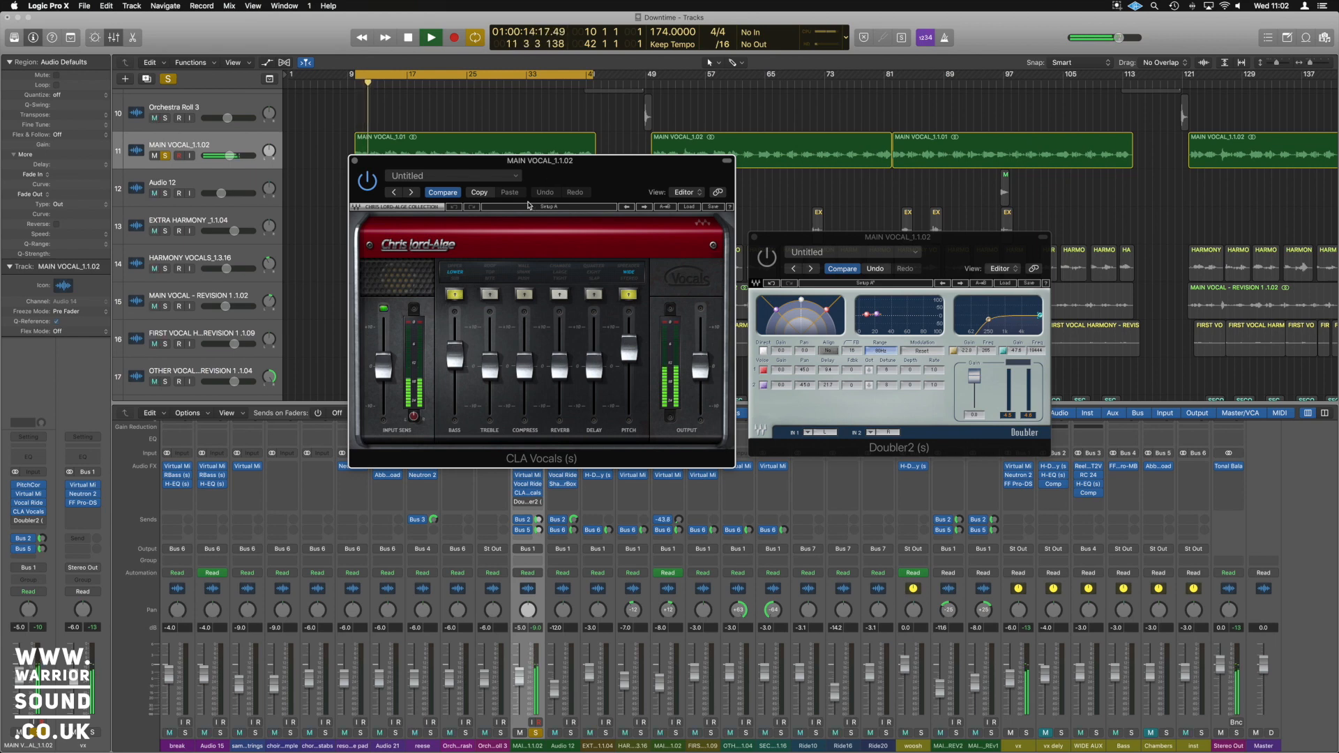
click(366, 185)
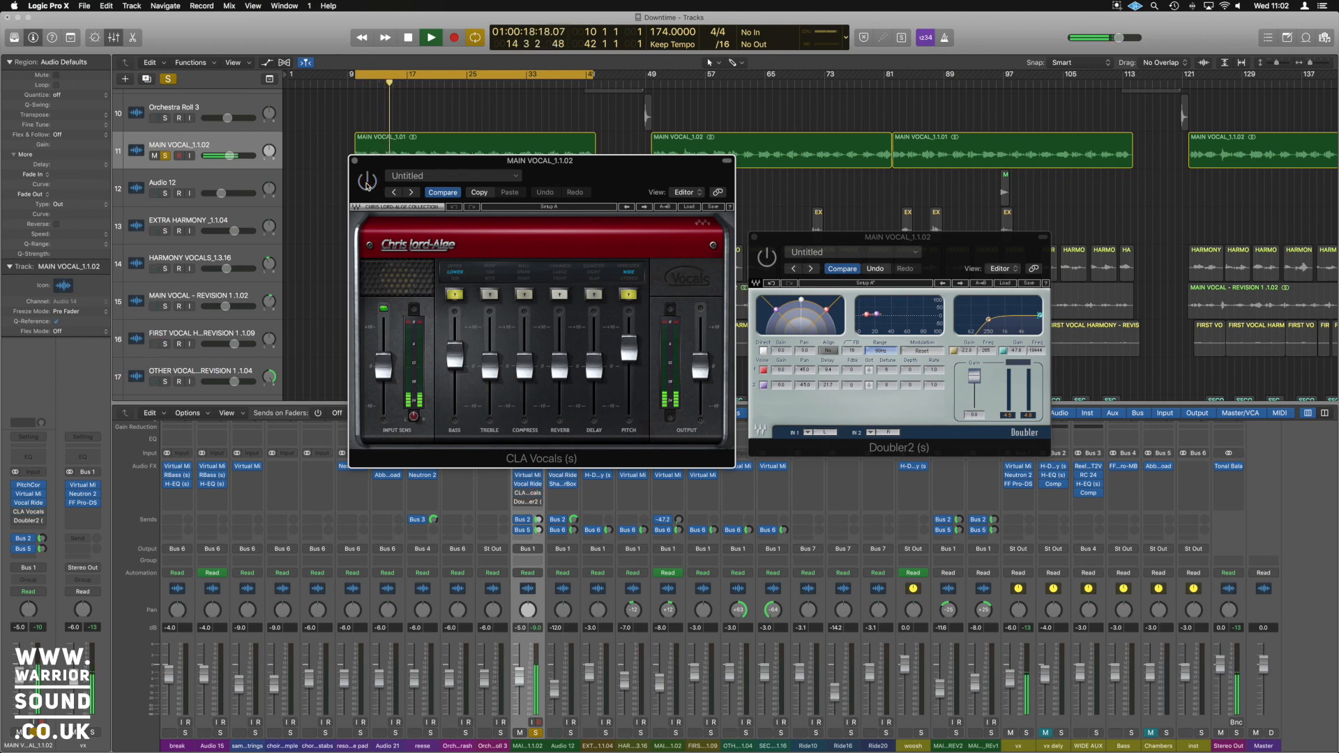
click(368, 185)
click(354, 164)
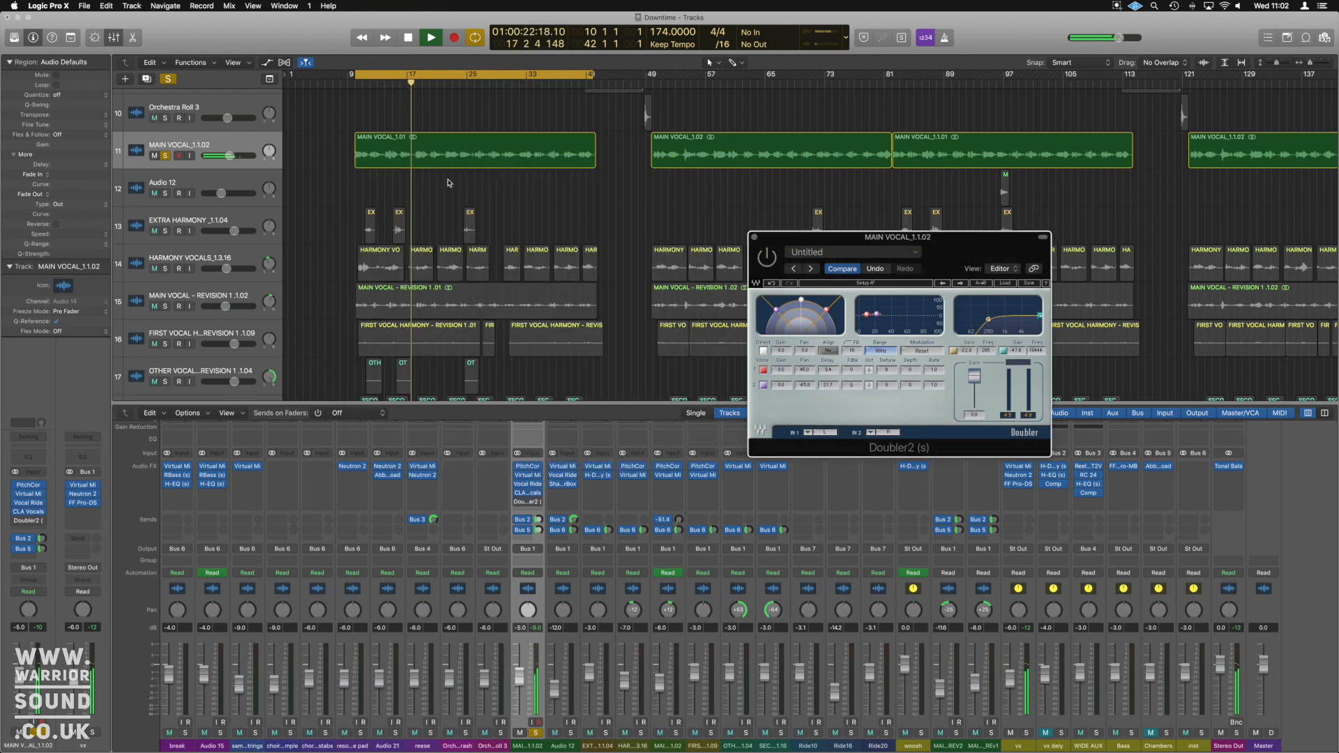
key(space)
drag(759, 245, 702, 257)
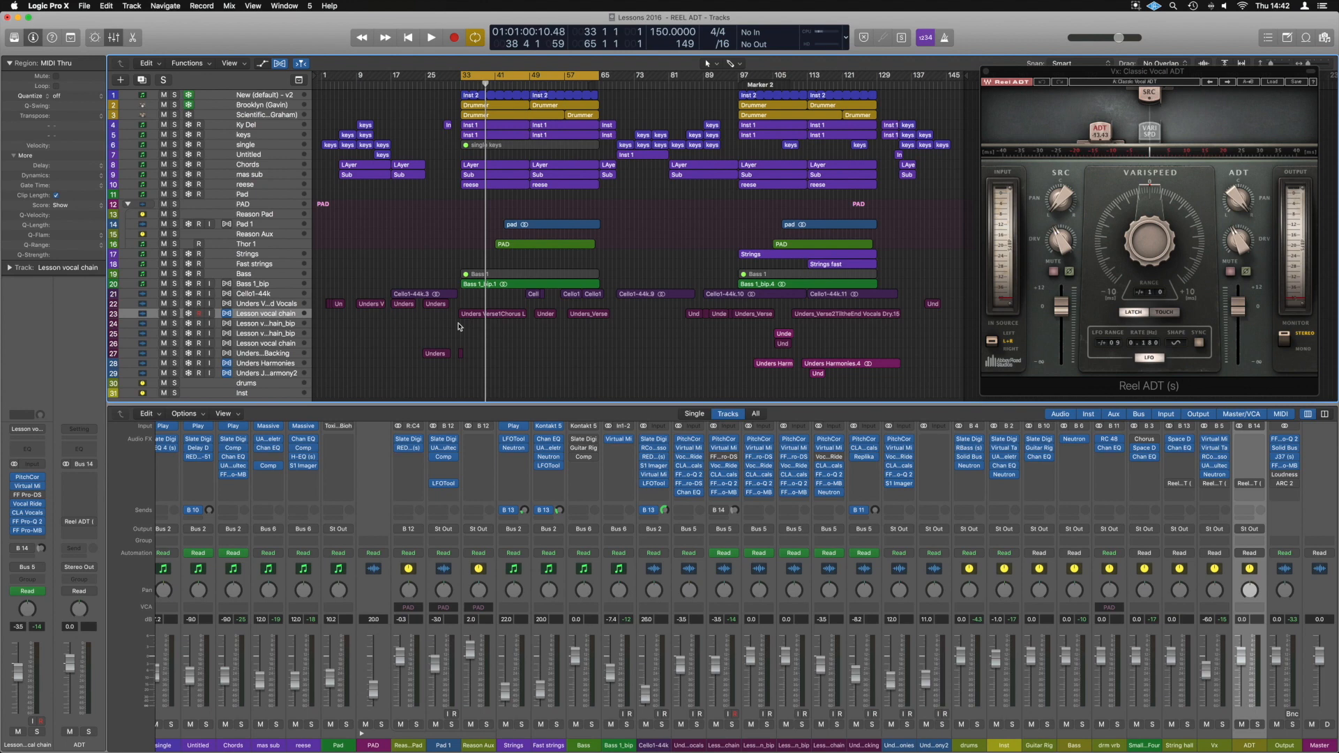
Step: Play the full mix of the Lessons 2016 - REEL ADT project from the cycle start at bar 33
click(459, 326)
key(space)
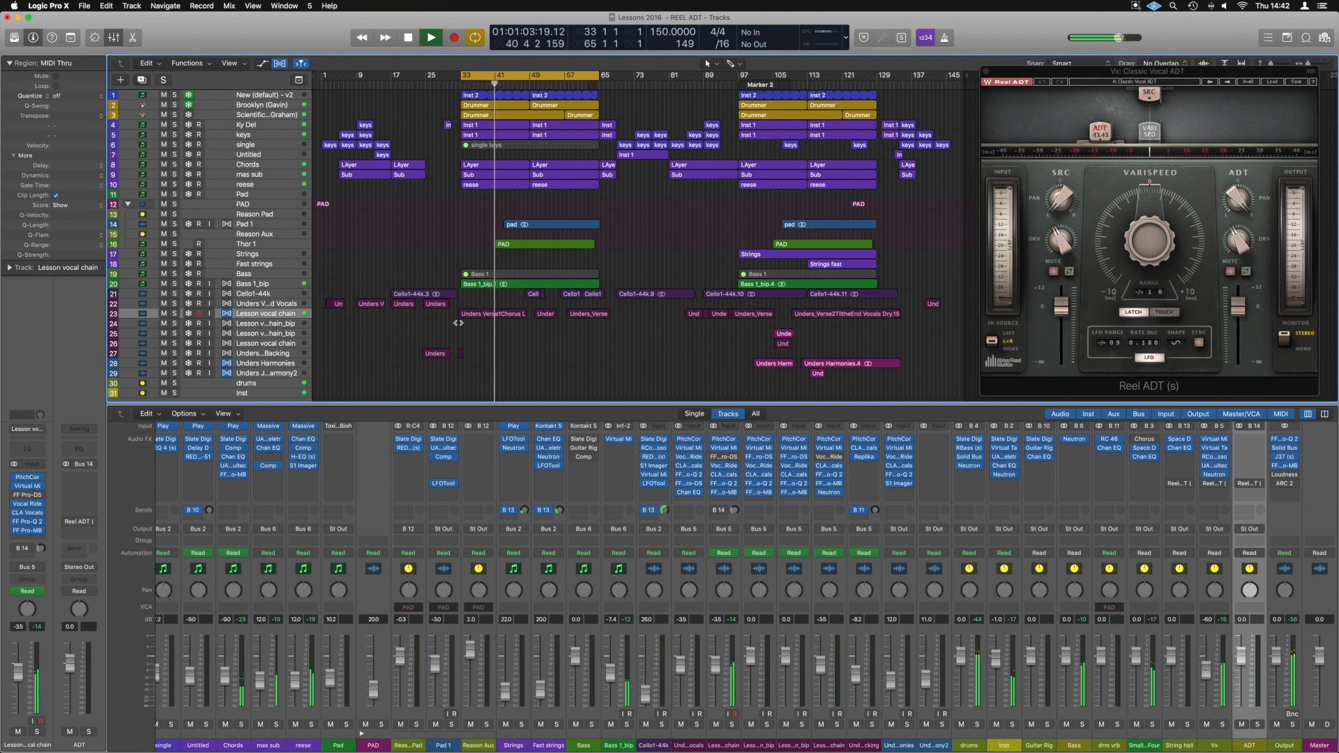
key(space)
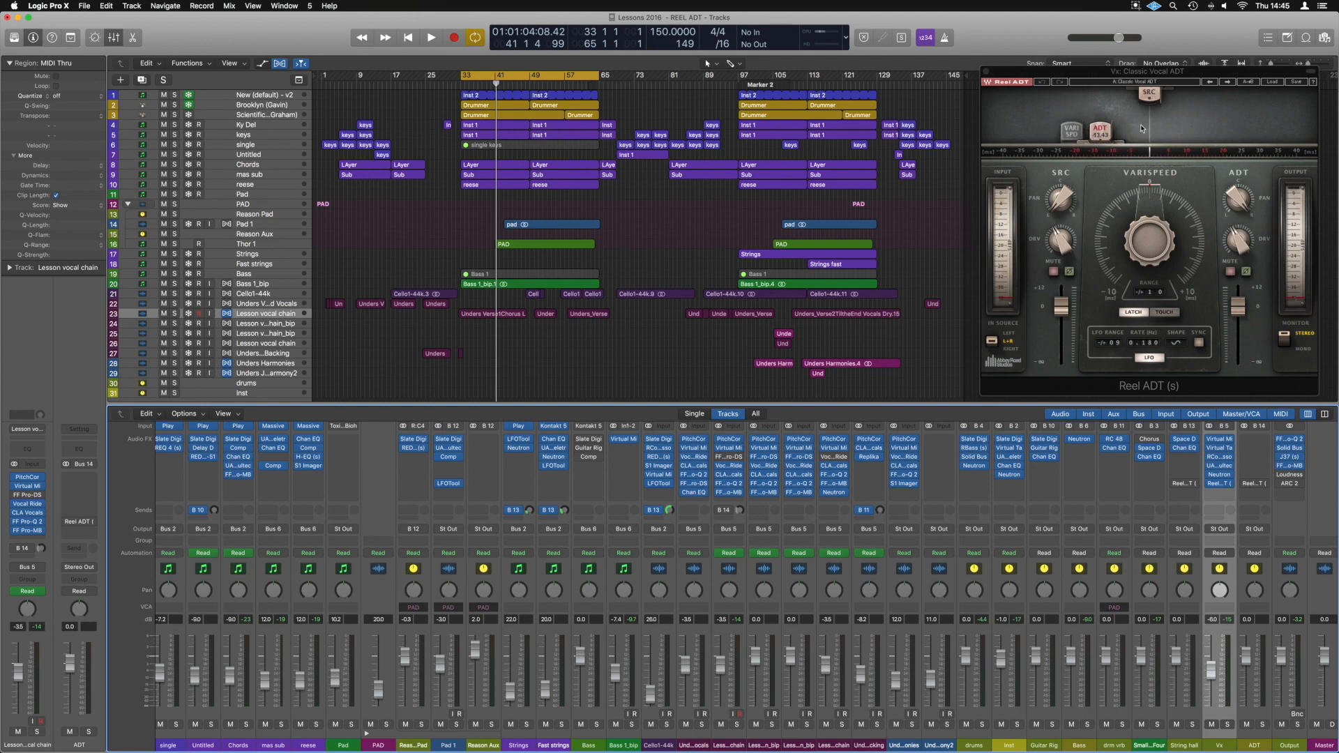
Step: Solo the Vx bus and play the vocals on their own through its Reel ADT chain
click(1227, 724)
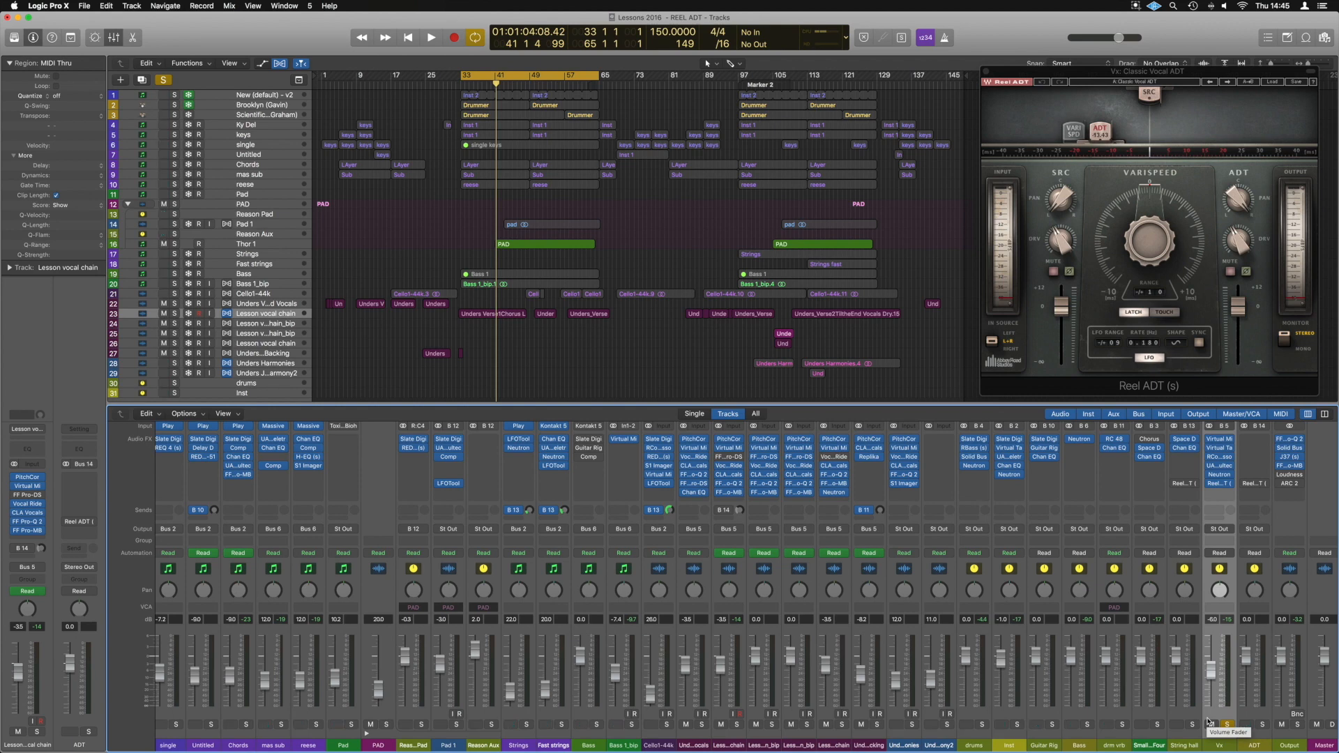
key(space)
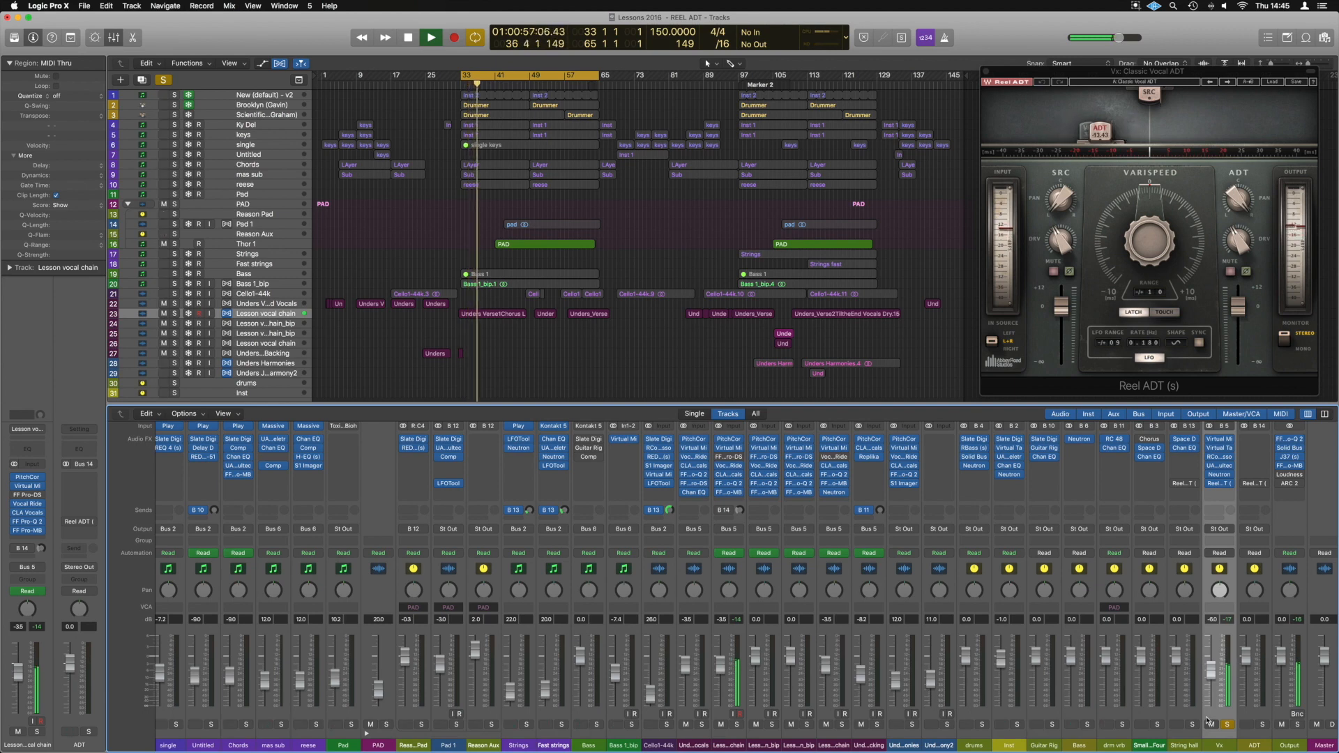
key(space)
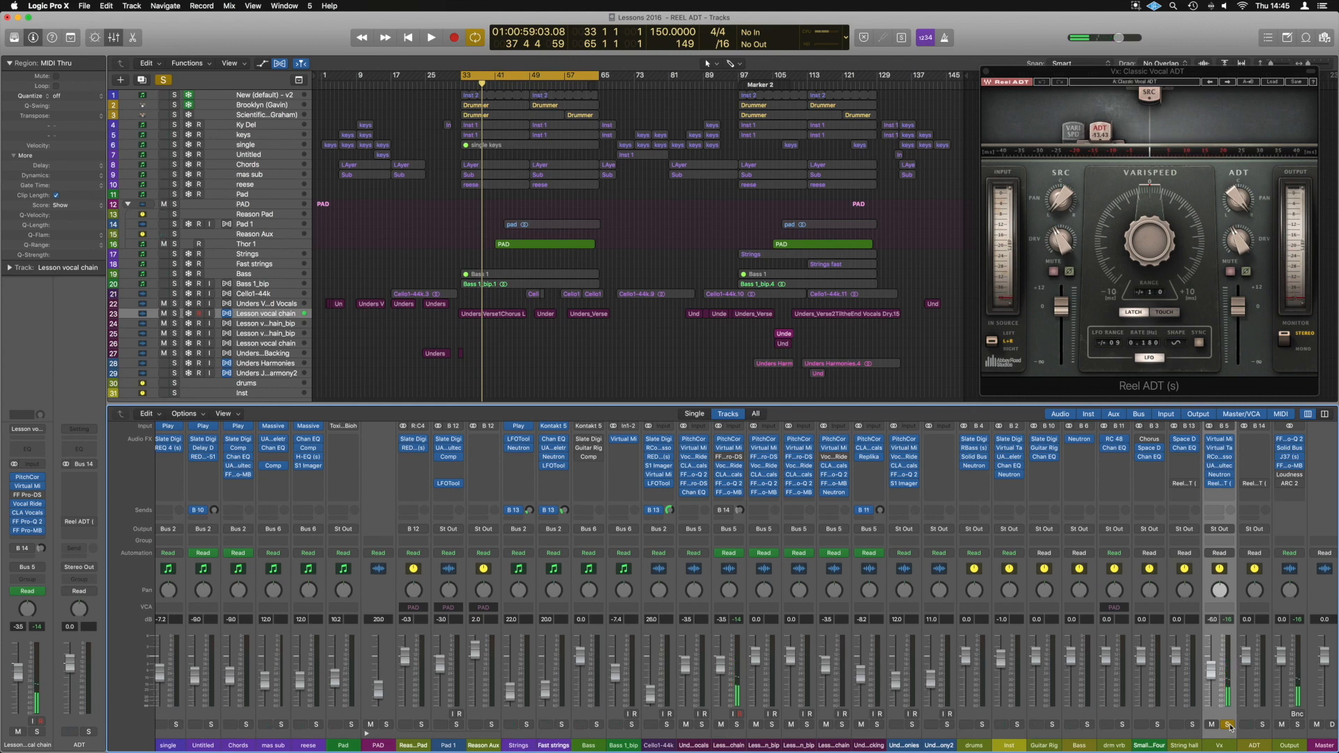
Step: Play the soloed vocals while switching the Vx bus's Reel ADT off and on for comparison
key(space)
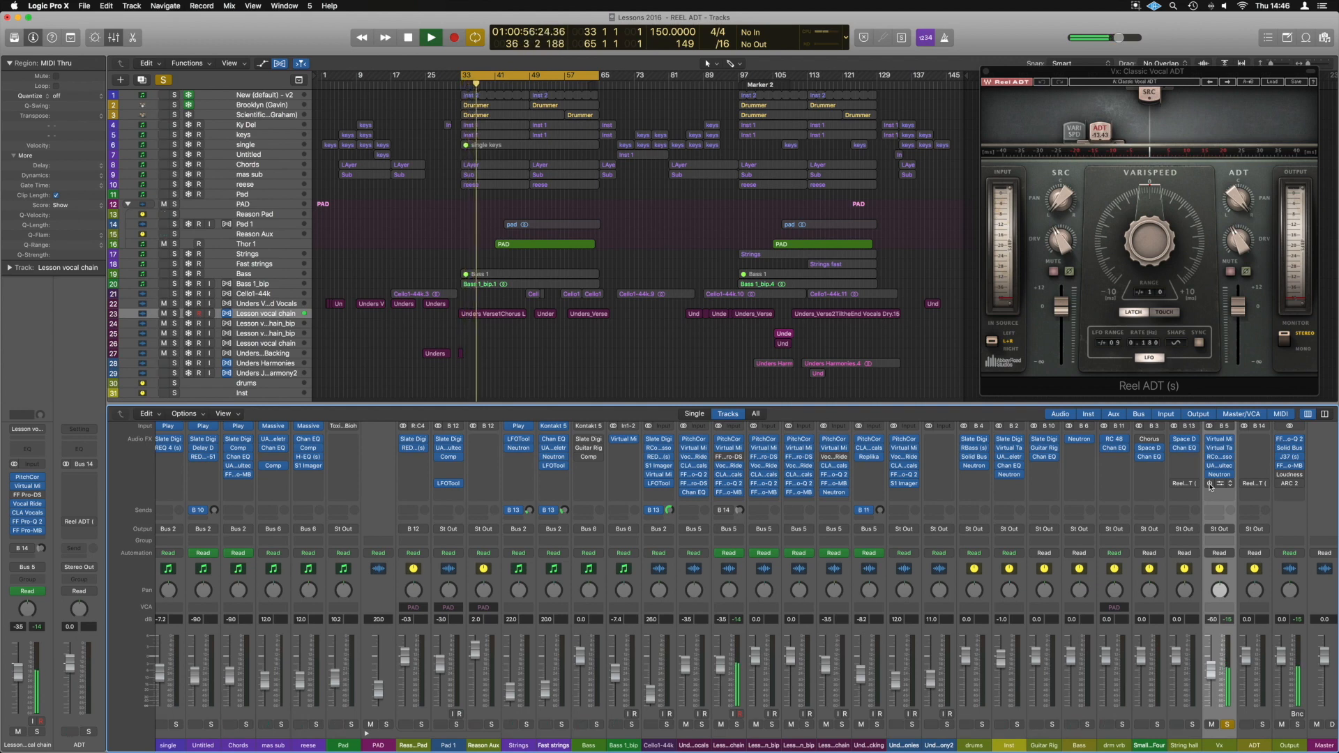
key(space)
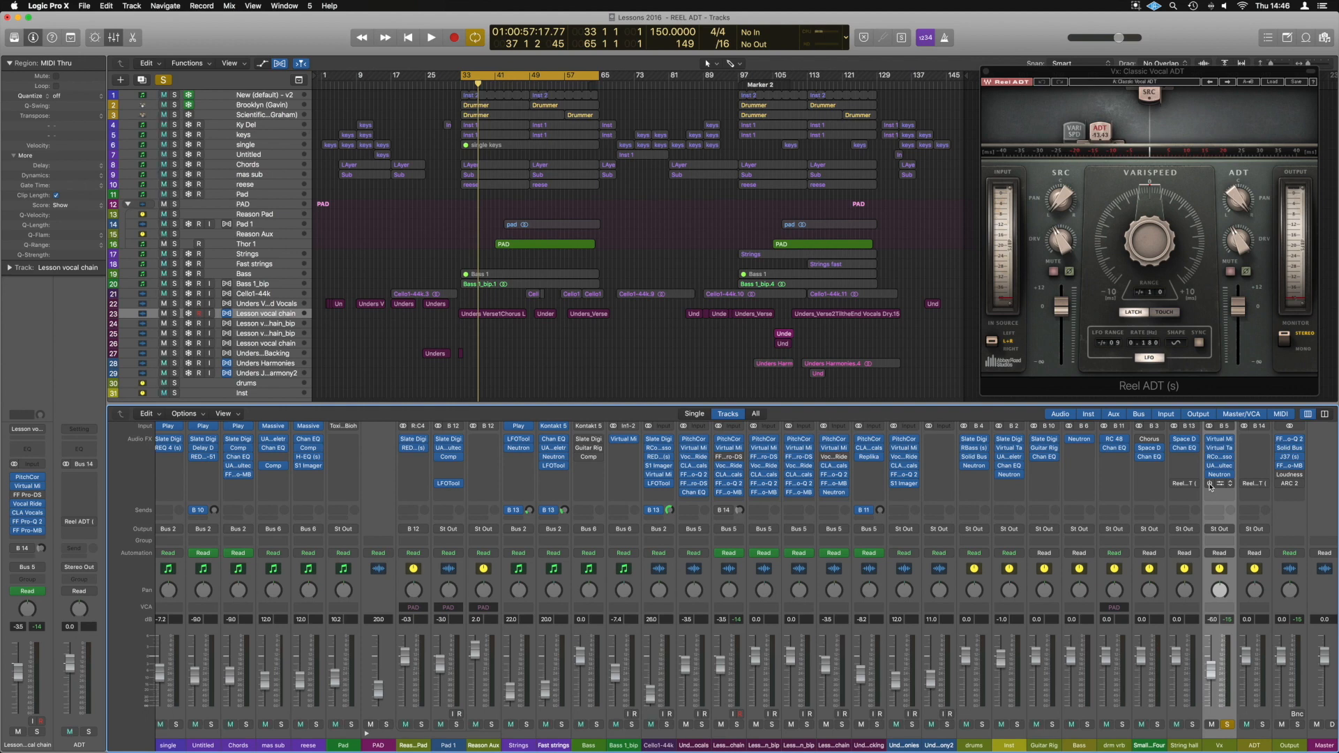
key(space)
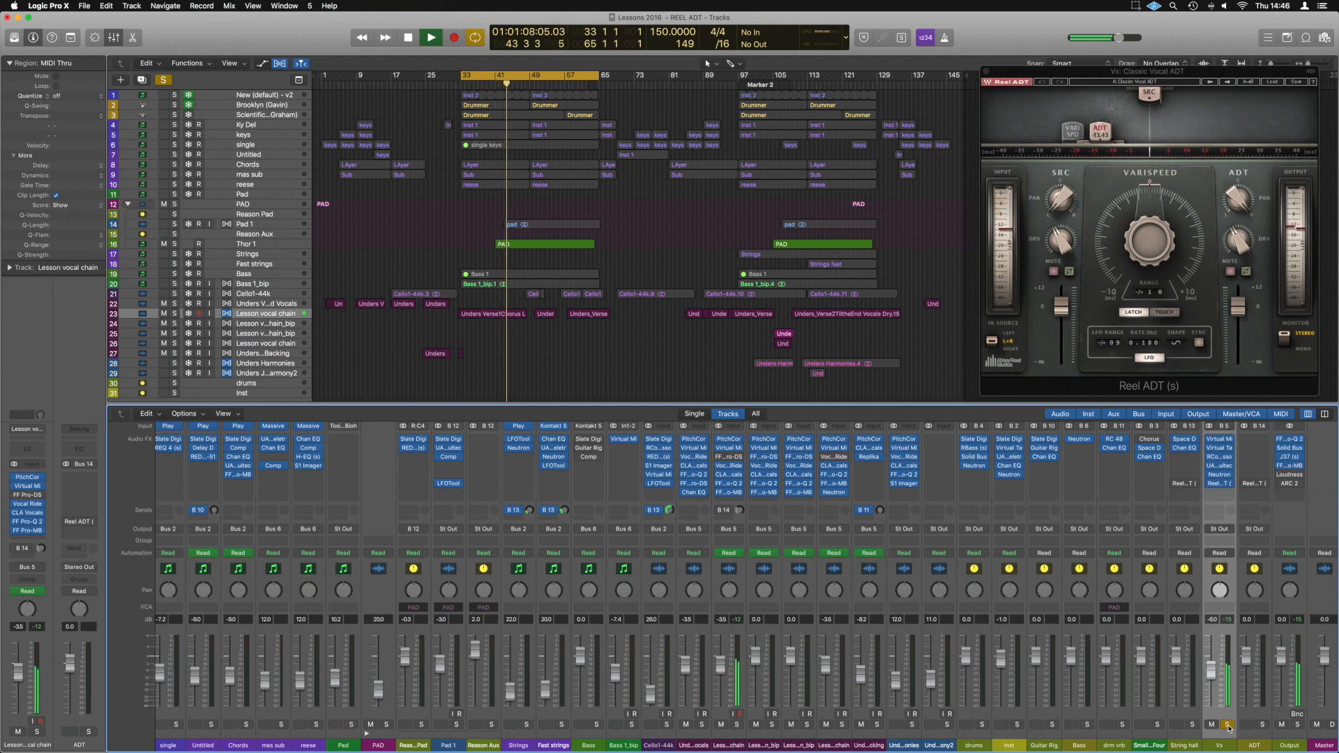
key(space)
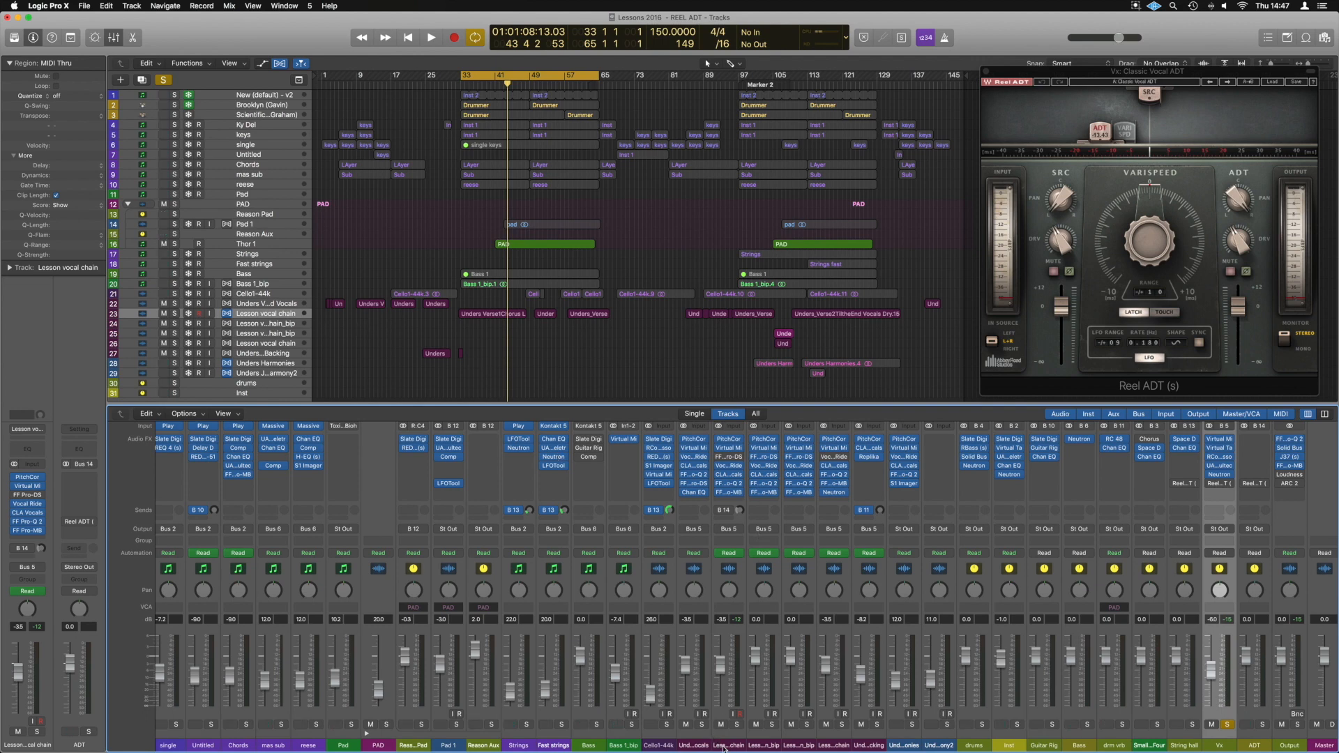
Step: Enable and open the Reel ADT on the ADT aux, and place its window over the Vx bus's Reel ADT window
click(728, 613)
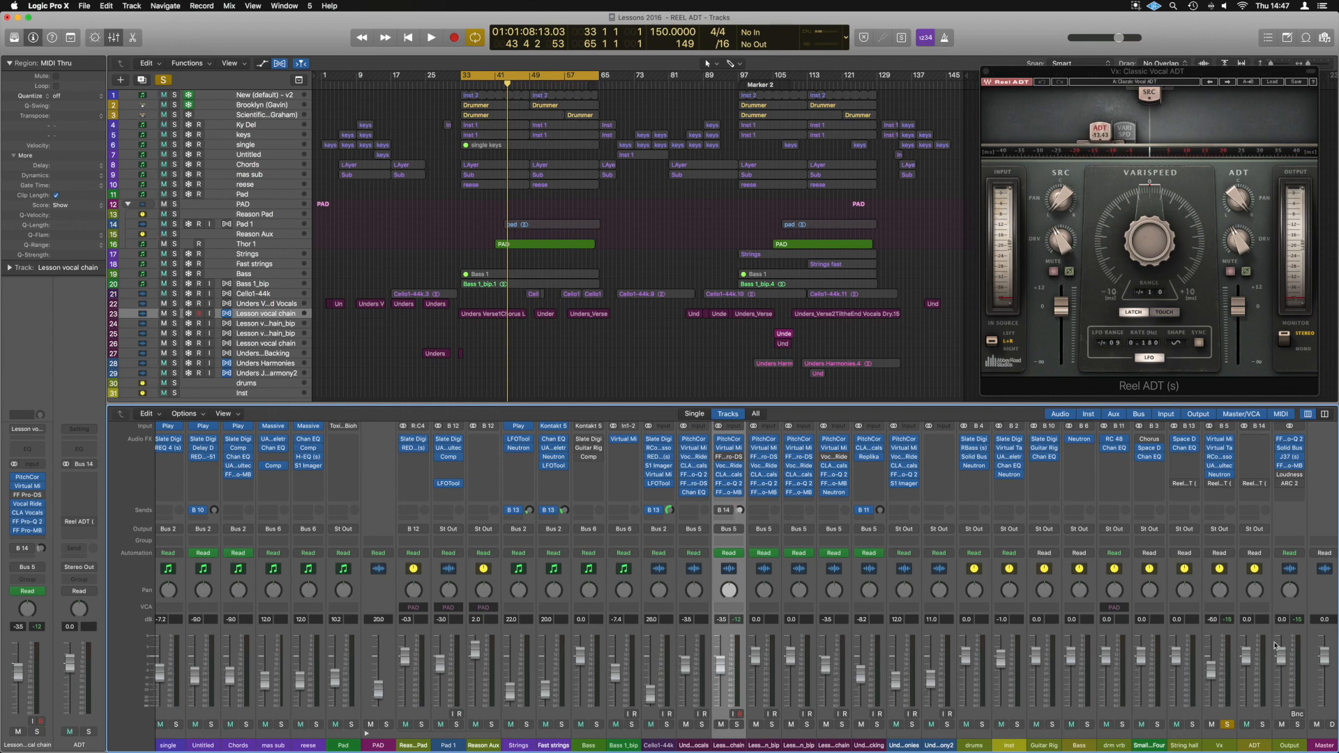
click(1253, 488)
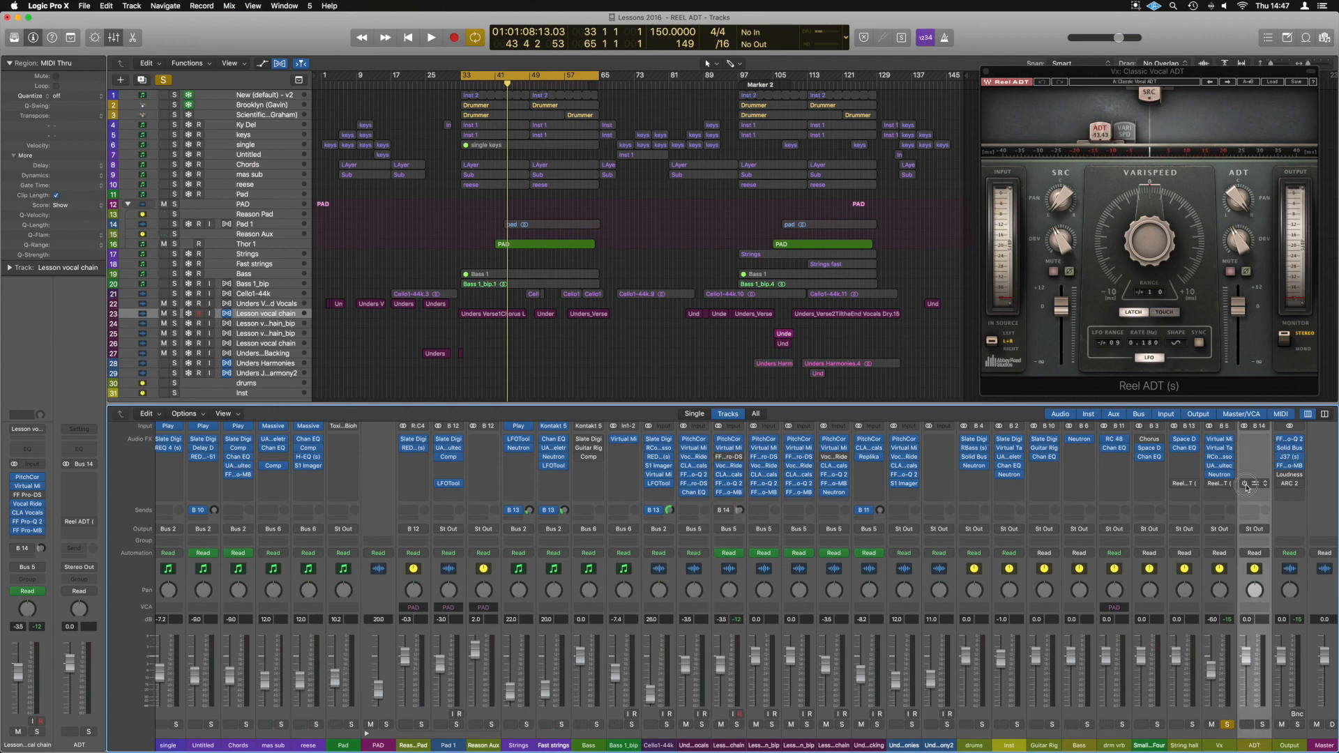
click(1253, 488)
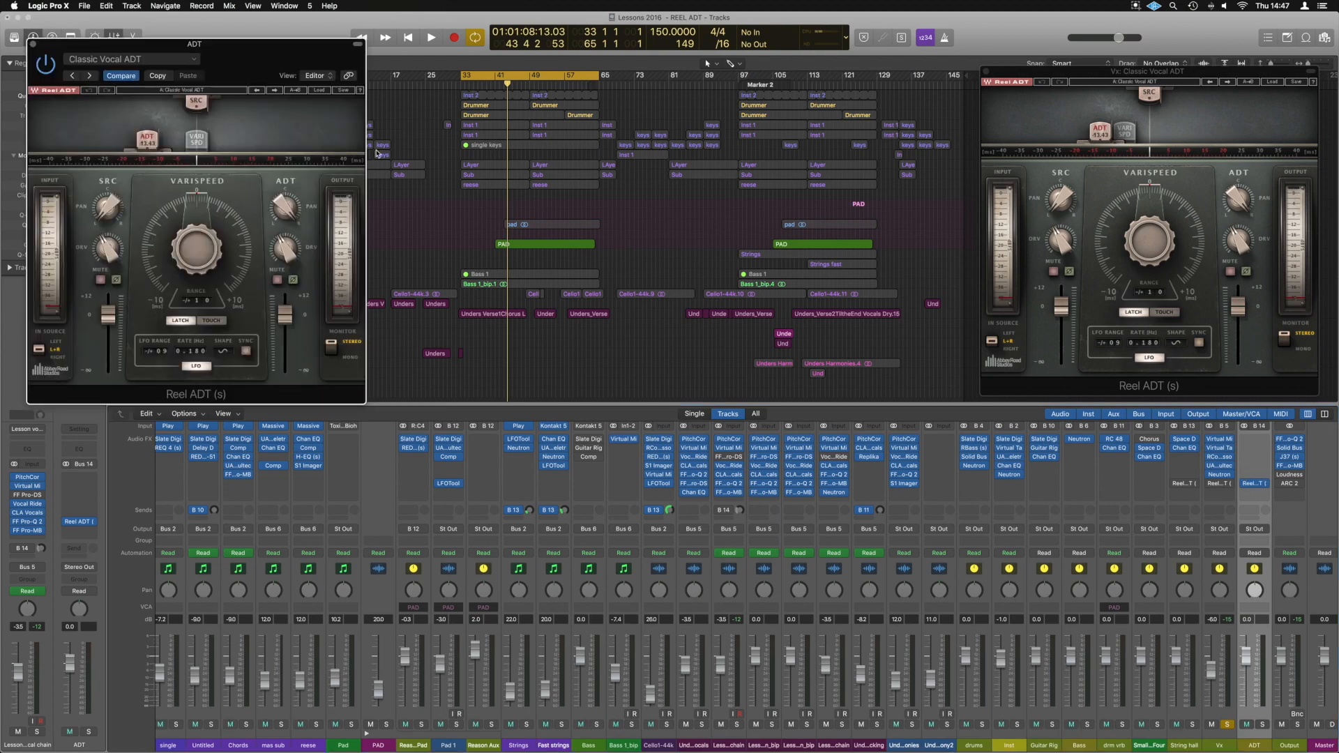
drag(1242, 99, 1209, 73)
click(1311, 61)
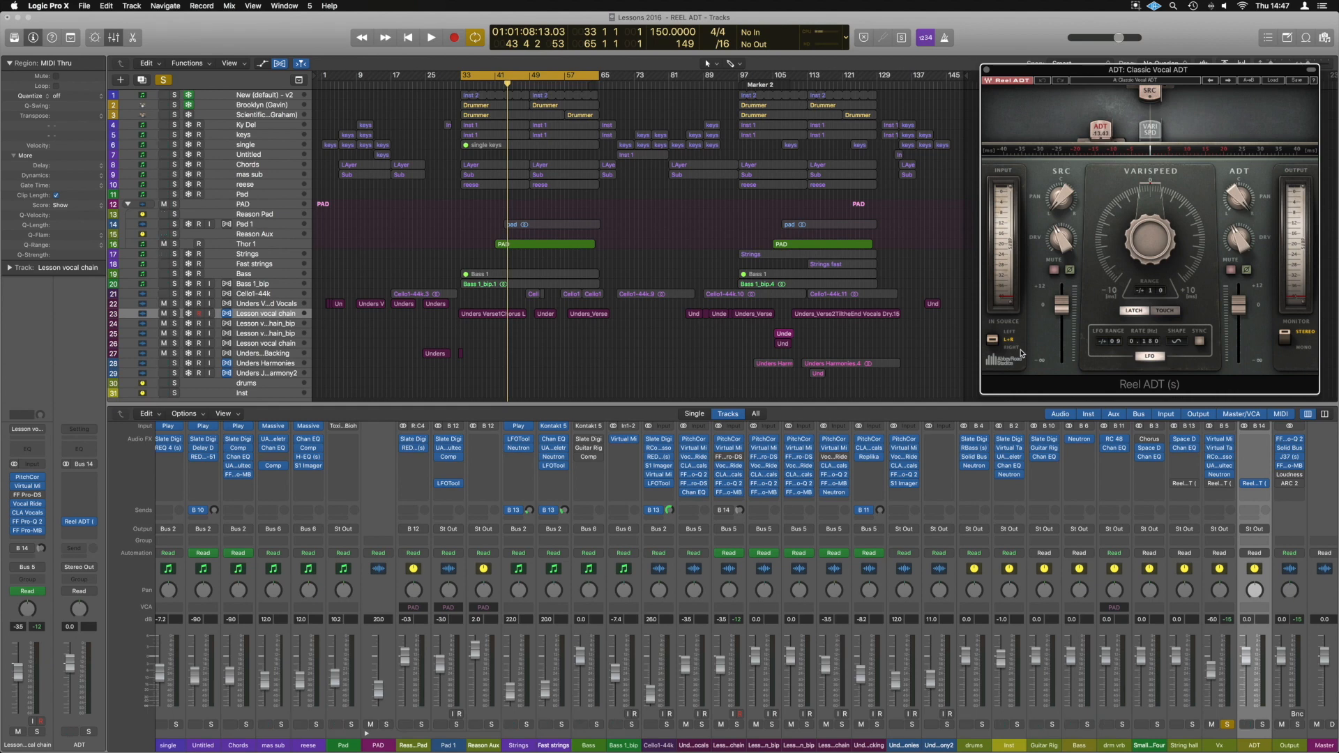
Step: Solo the ADT aux alongside Vx and play the vocals while switching the Lesson vocal chain's Bus 14 send on and off
key(space)
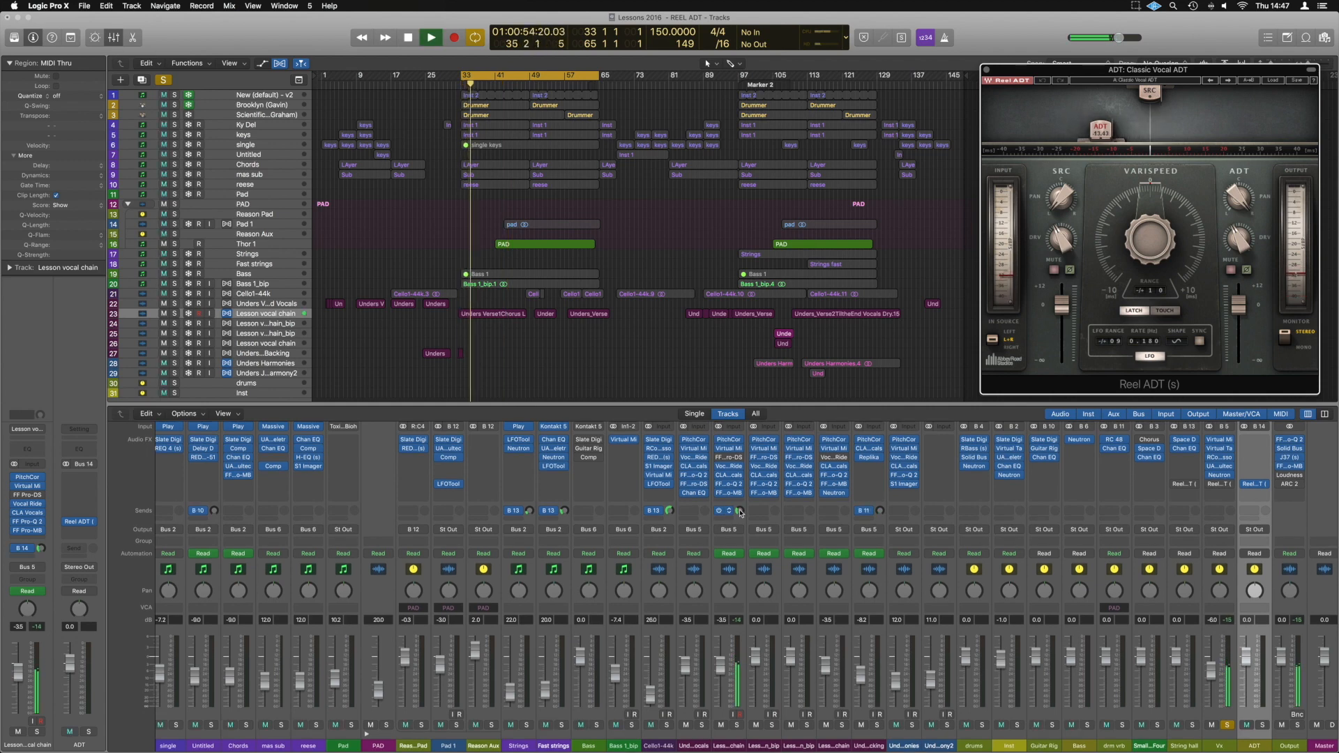
key(space)
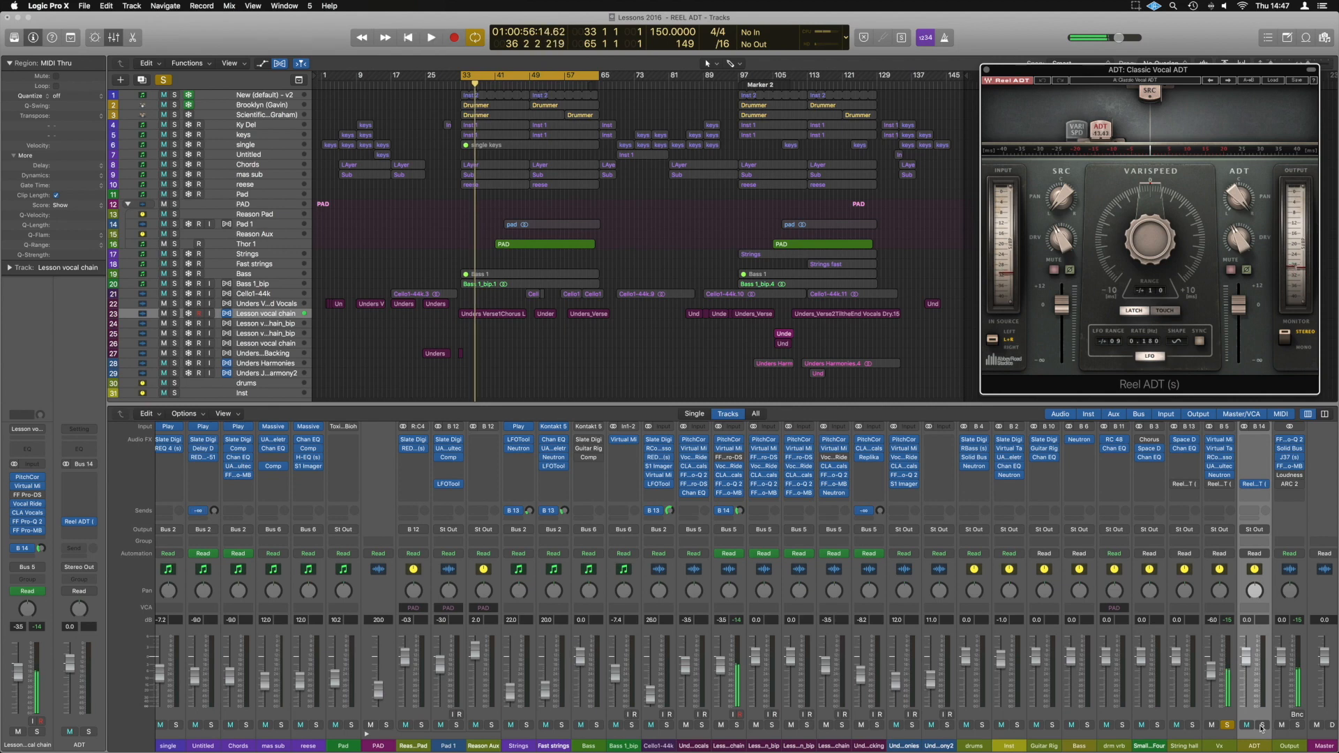
click(1260, 726)
key(space)
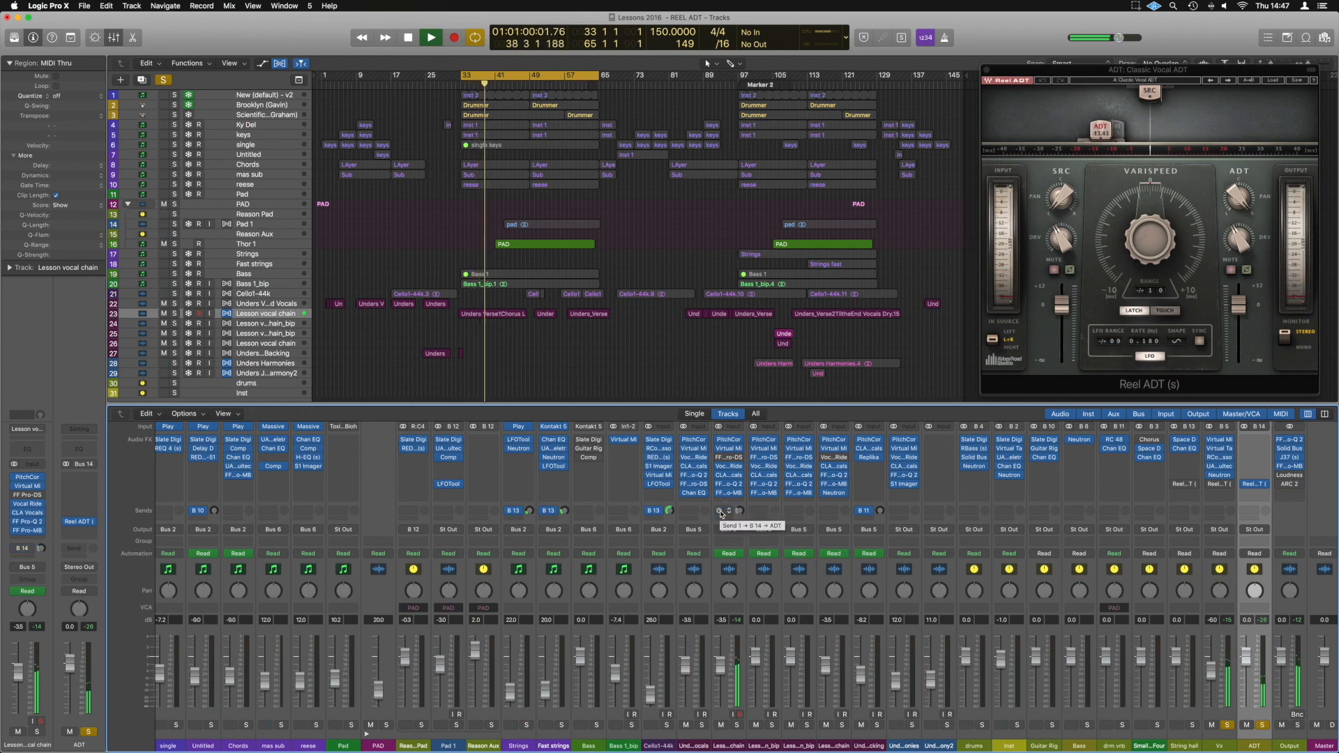
key(space)
key(space)
key(space)
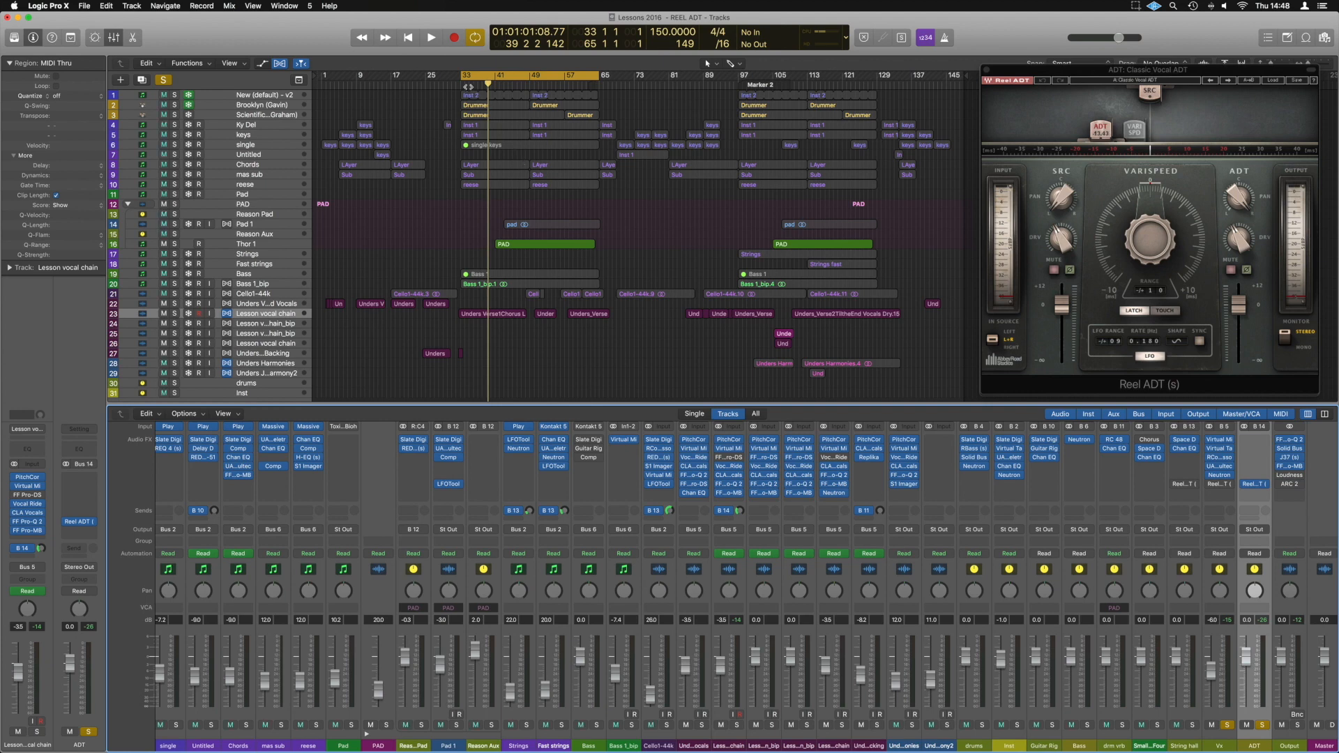
Step: Shorten the cycle to a few bars starting at bar 33 and play the soloed vocals with the ADT send
mouse_move(468, 87)
mouse_down()
mouse_move(460, 78)
mouse_move(473, 80)
mouse_up()
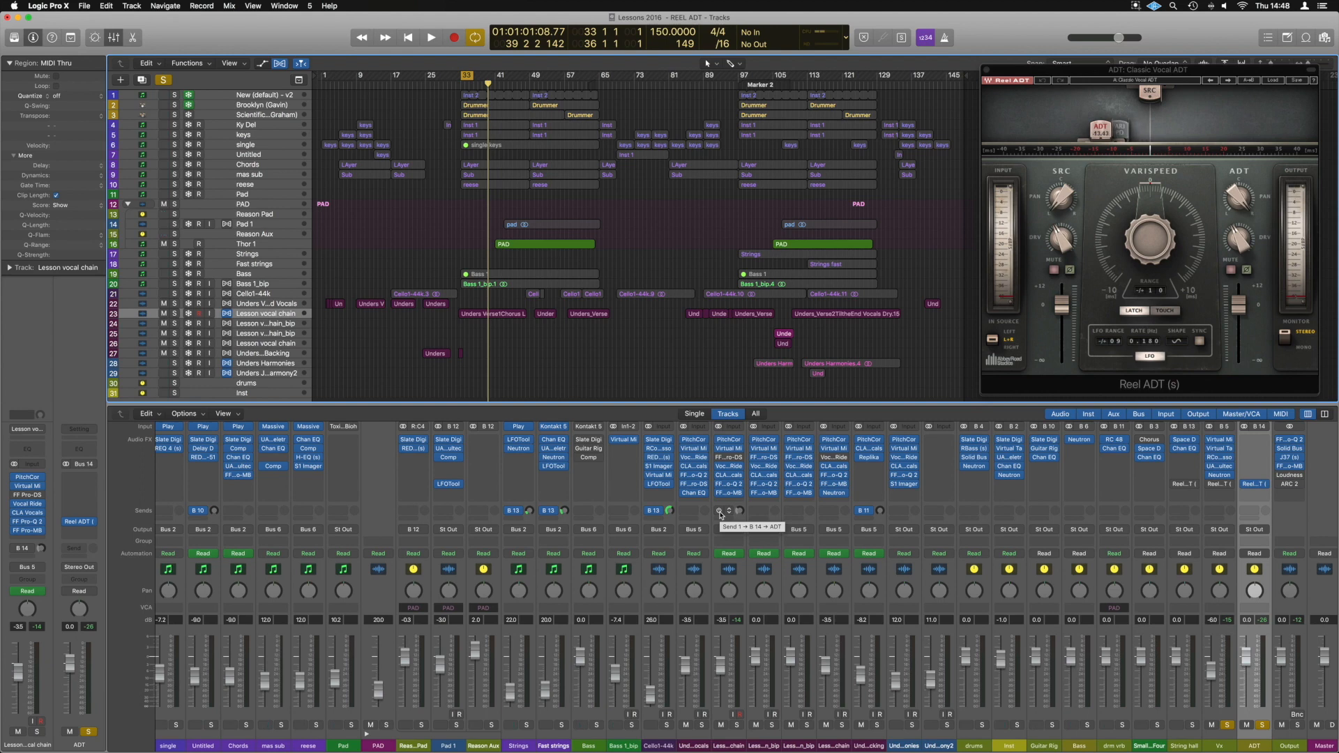
key(space)
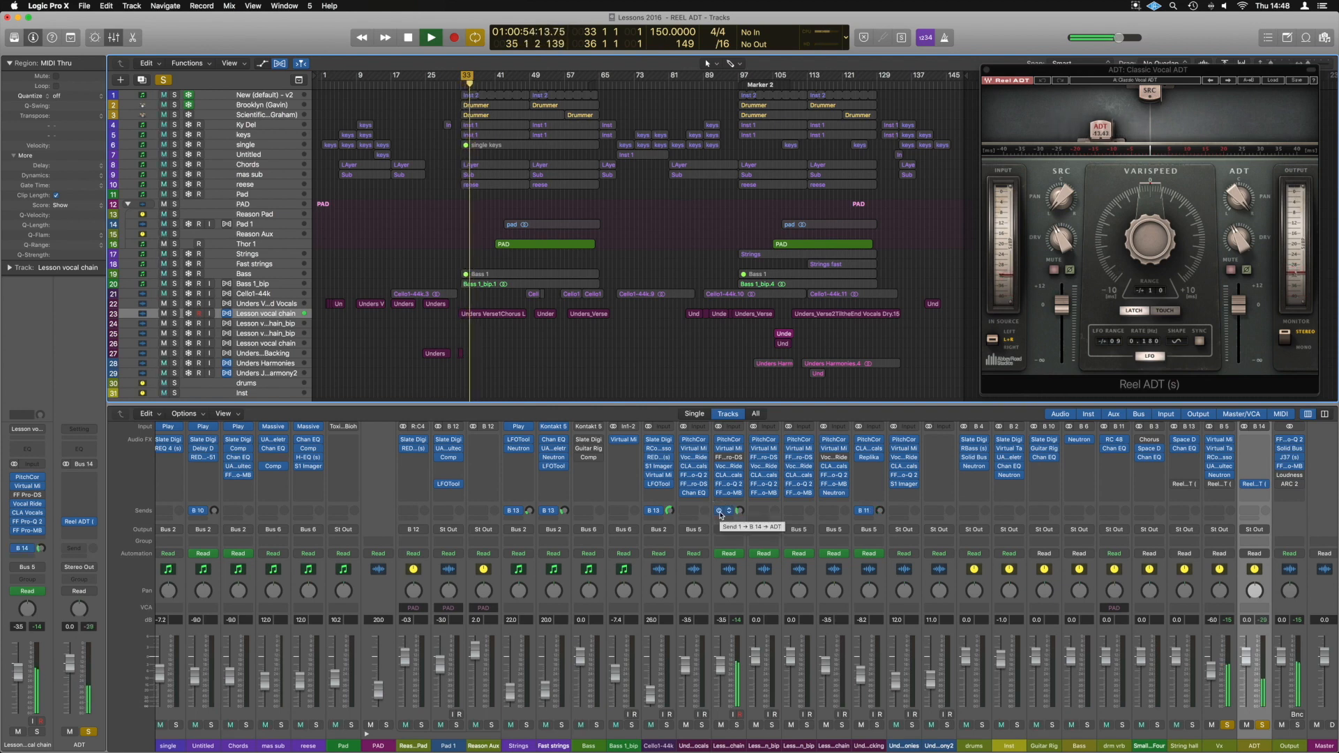
key(space)
Step: Play the short cycle in the full mix while switching the Lesson vocal chain's Bus 14 send off and on
click(719, 512)
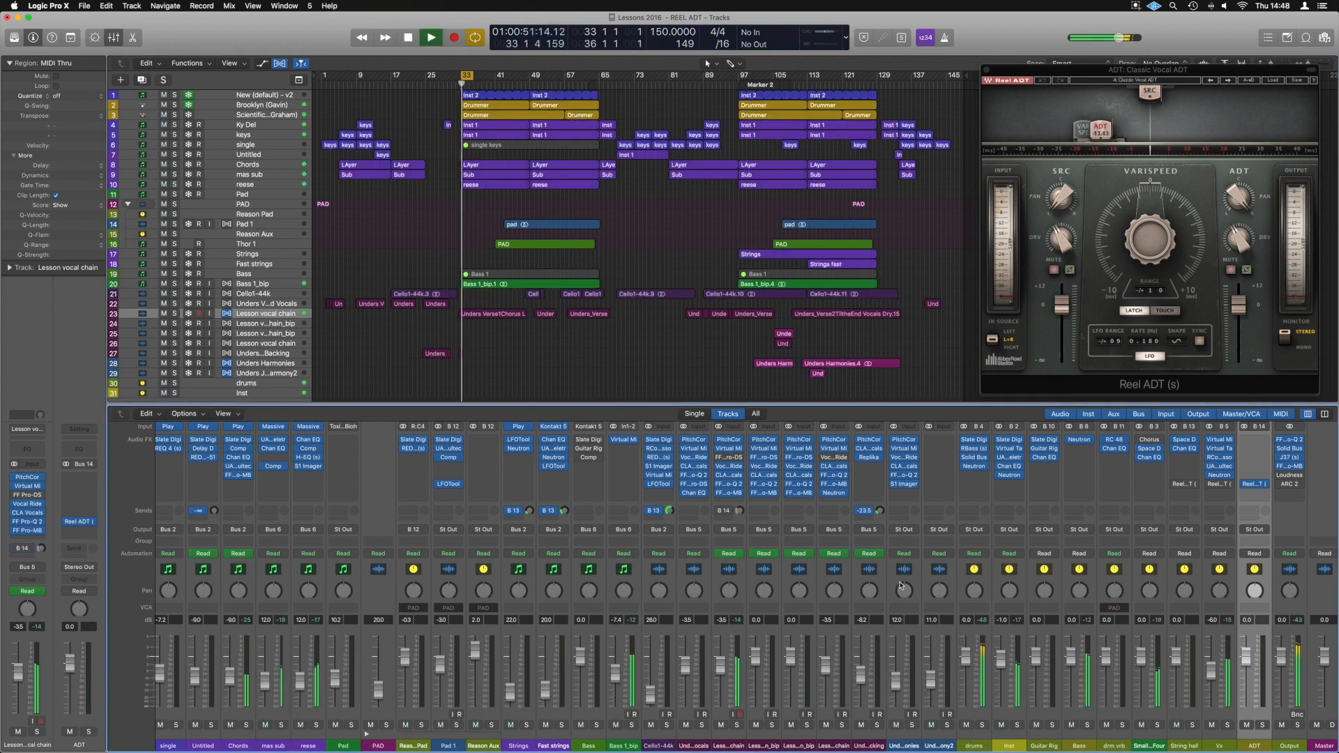
click(719, 513)
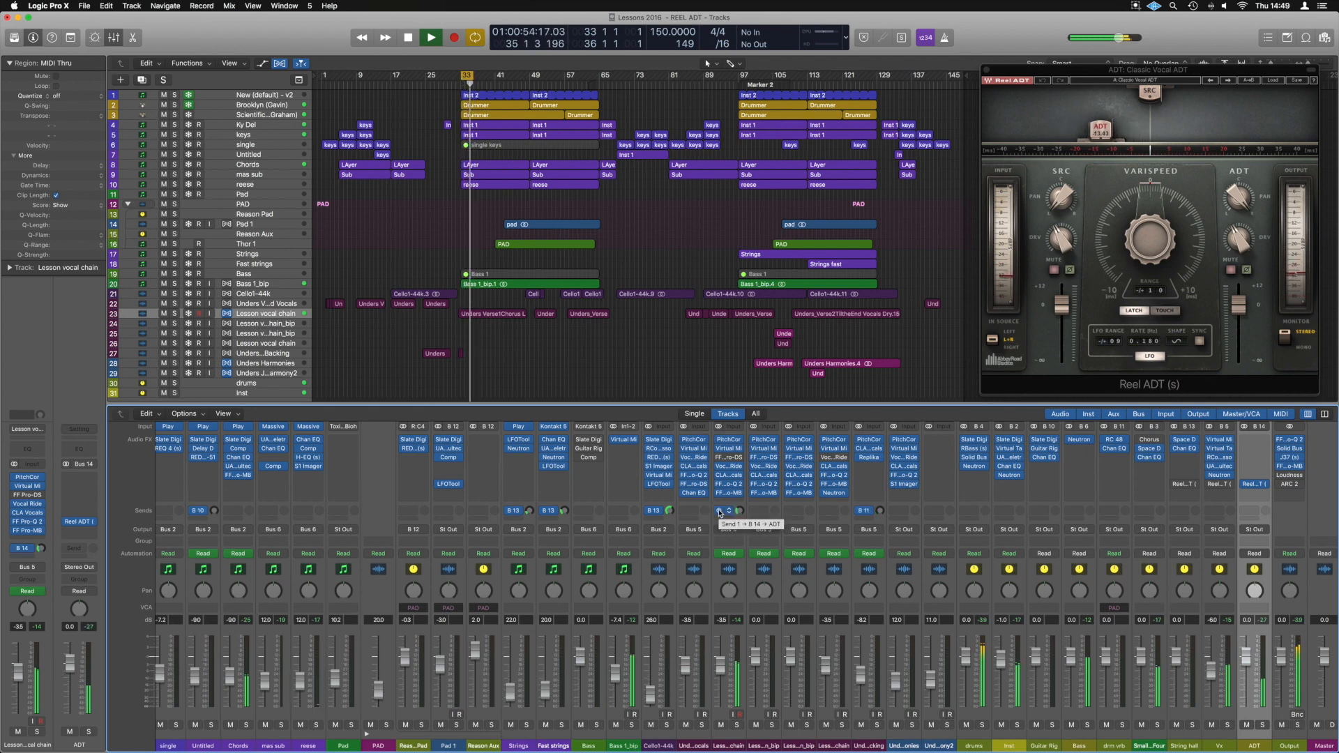
key(space)
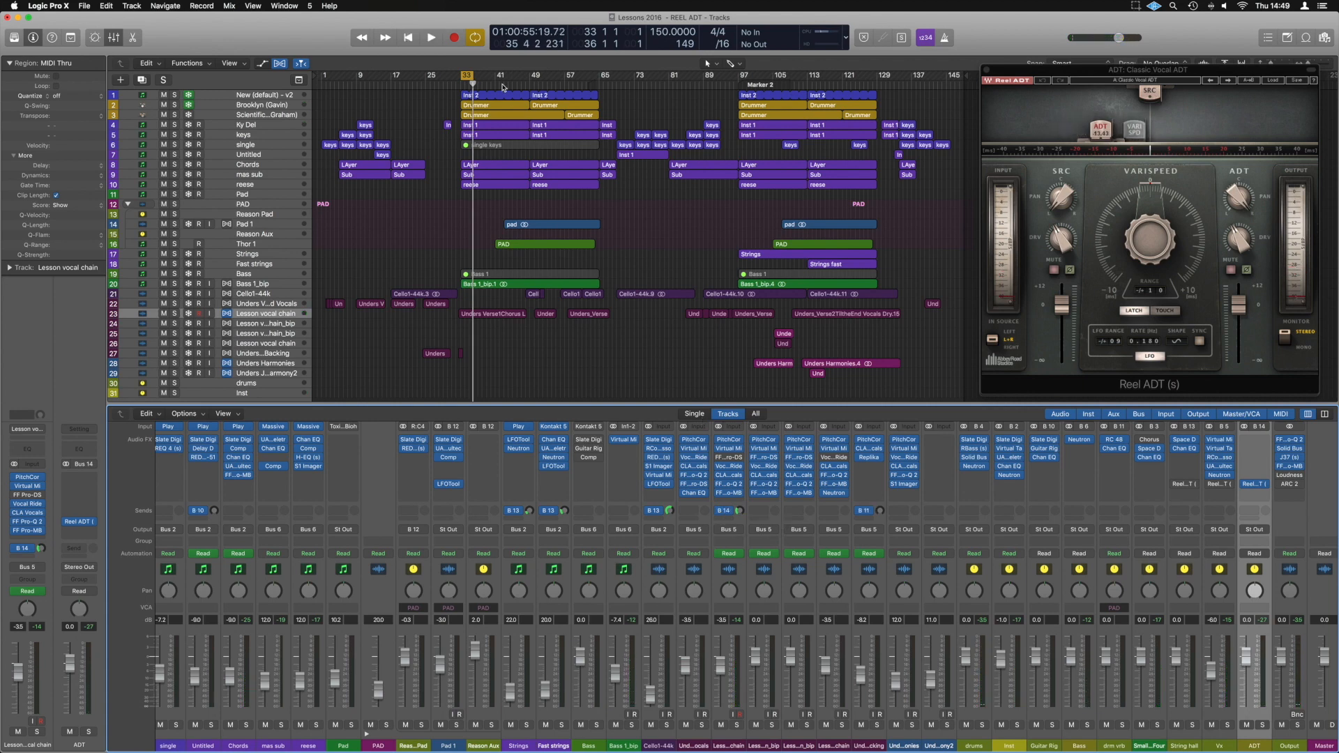
Step: Set a new cycle from bar 57 to bar 65 and play the full mix while comparing the vocal's Bus 14 send
click(468, 76)
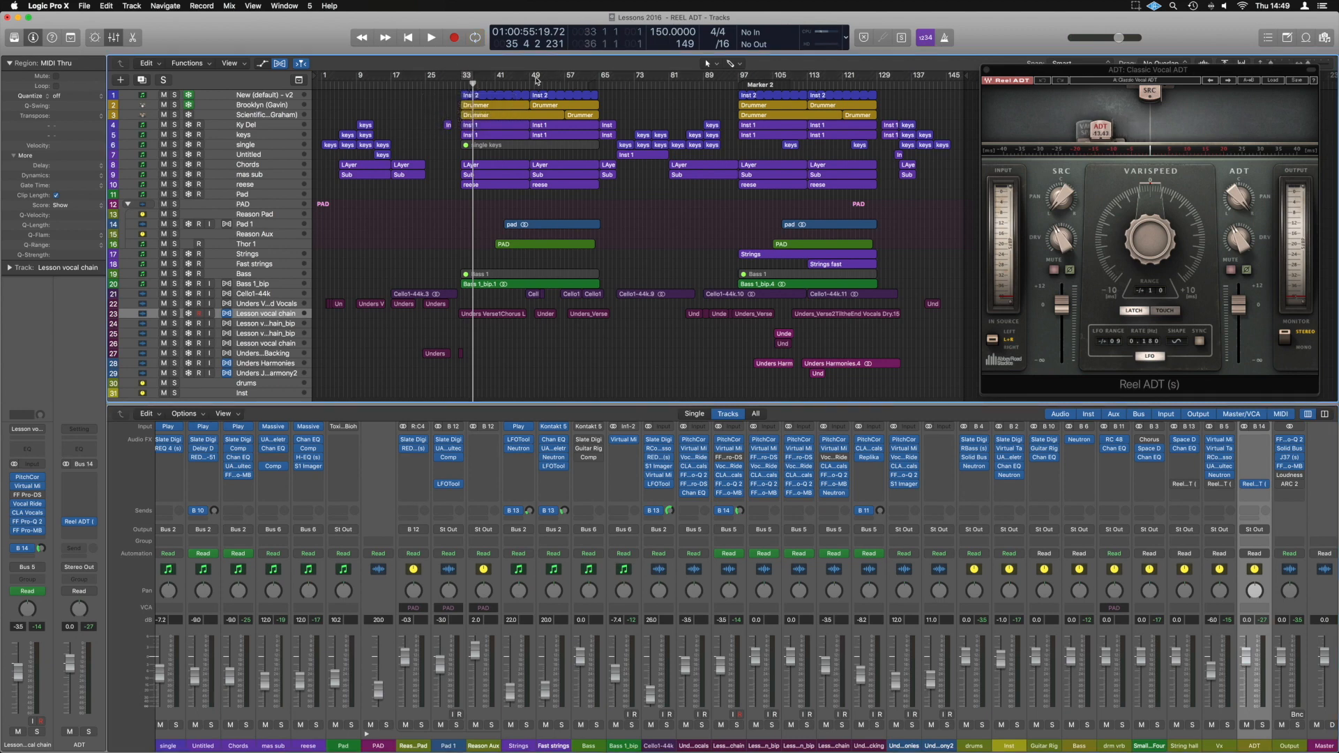
drag(569, 80, 600, 78)
key(space)
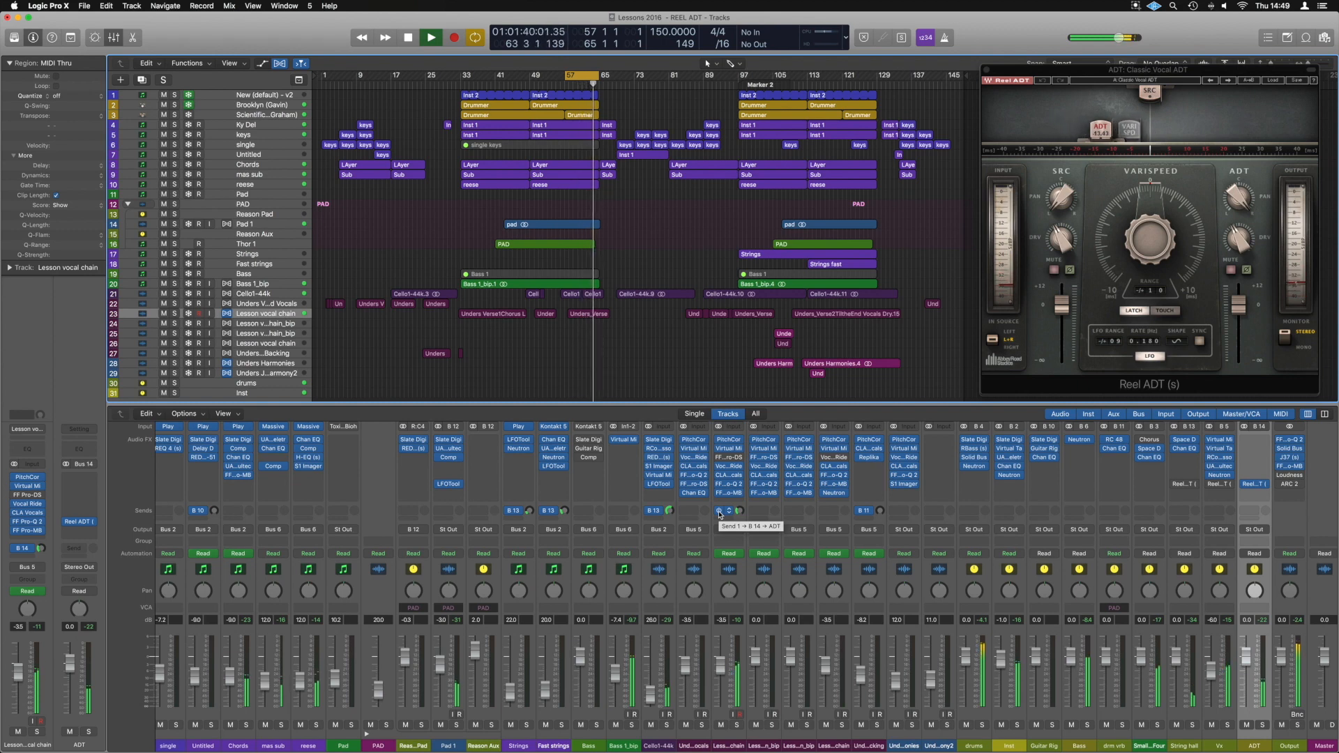
key(space)
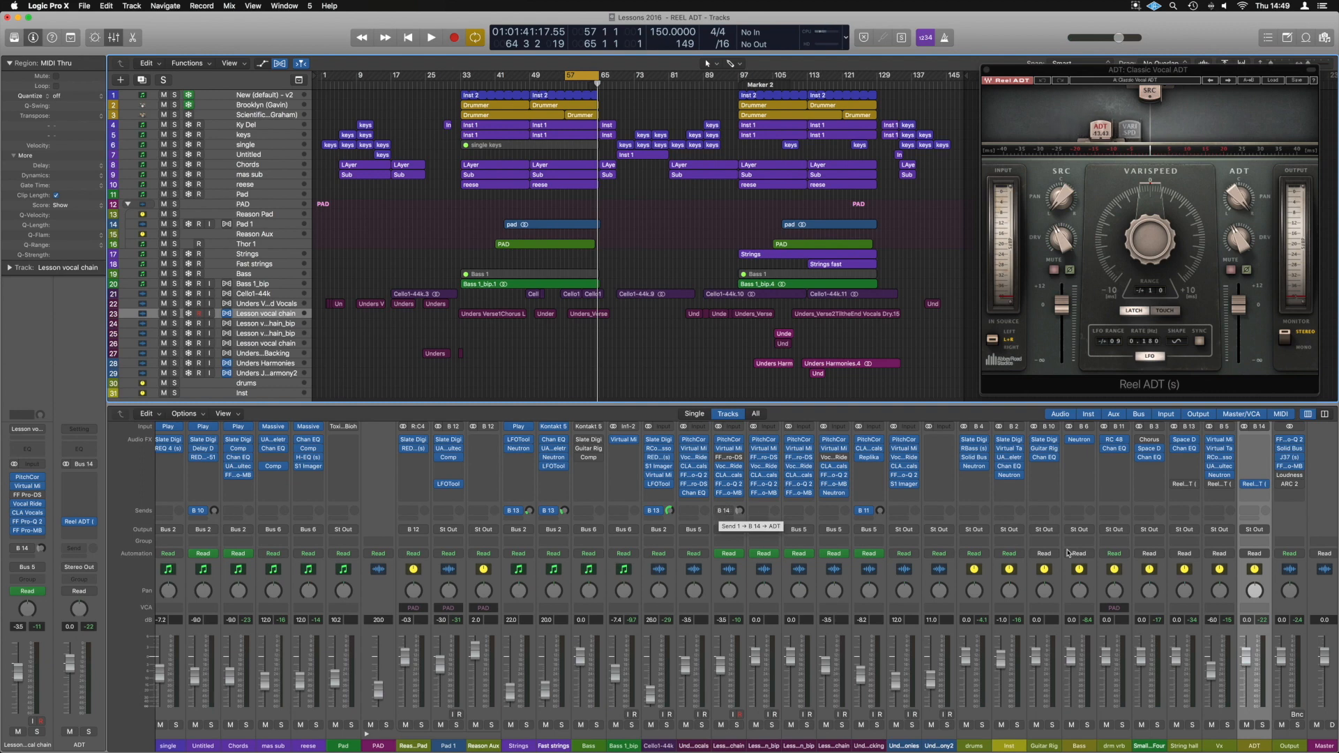
Step: Solo the ADT aux and play the doubled vocal signal on its own
click(1262, 725)
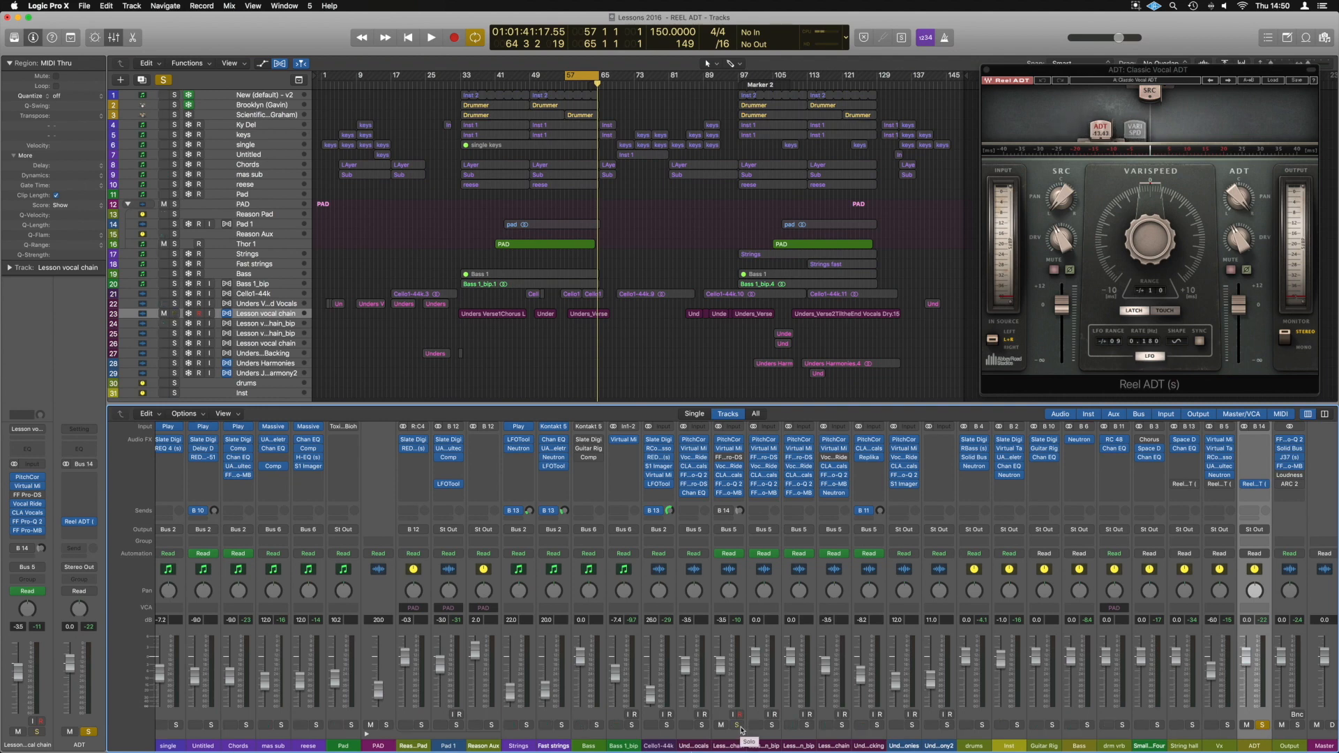
key(space)
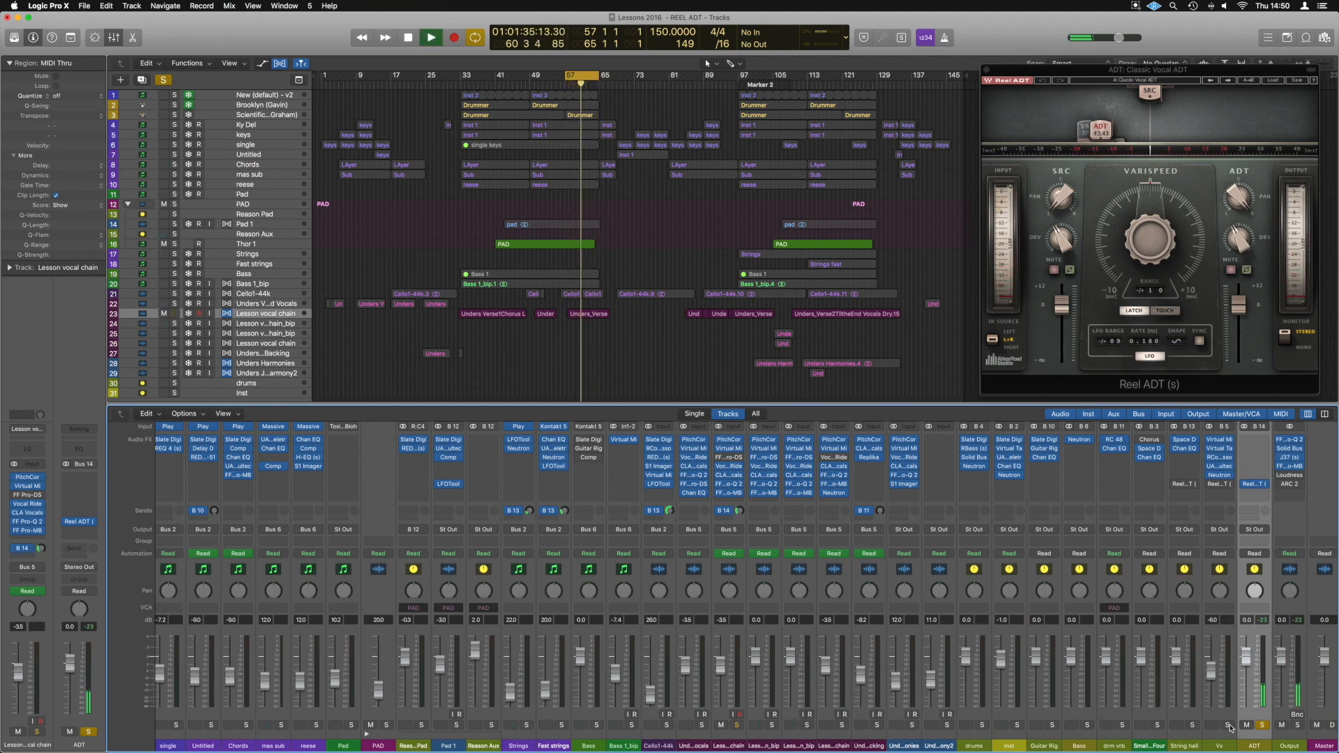
key(space)
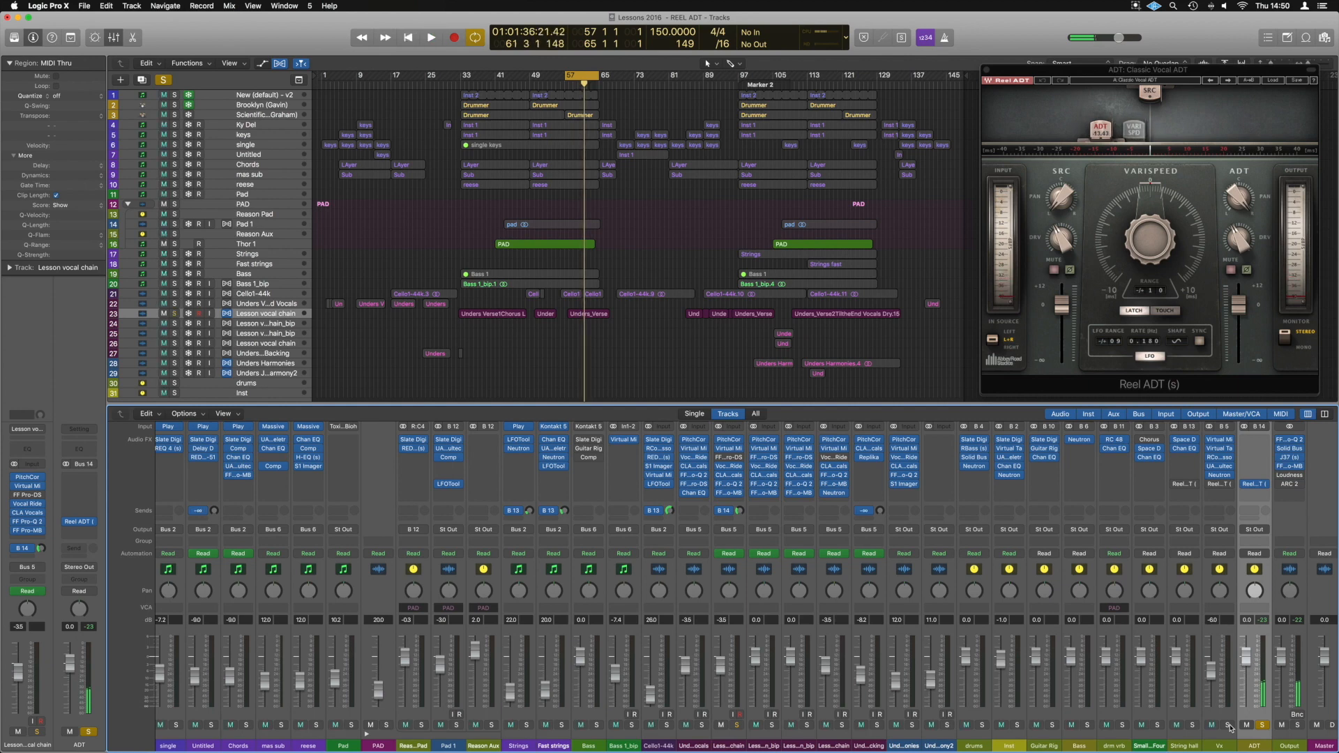
Step: Insert a stereo H-EQ after Reel ADT on the ADT aux and place its window beside the Vx Reel ADT window
click(1265, 476)
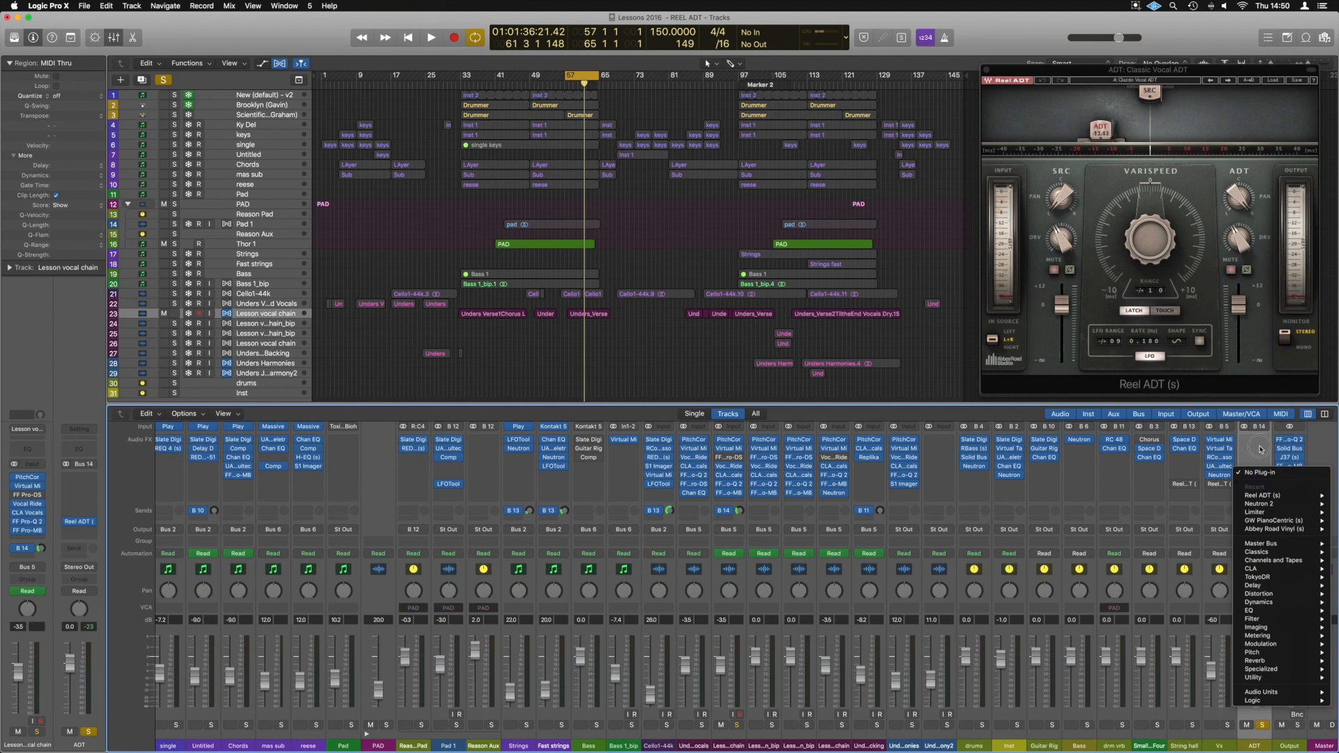
click(1257, 449)
drag(1254, 486, 1260, 496)
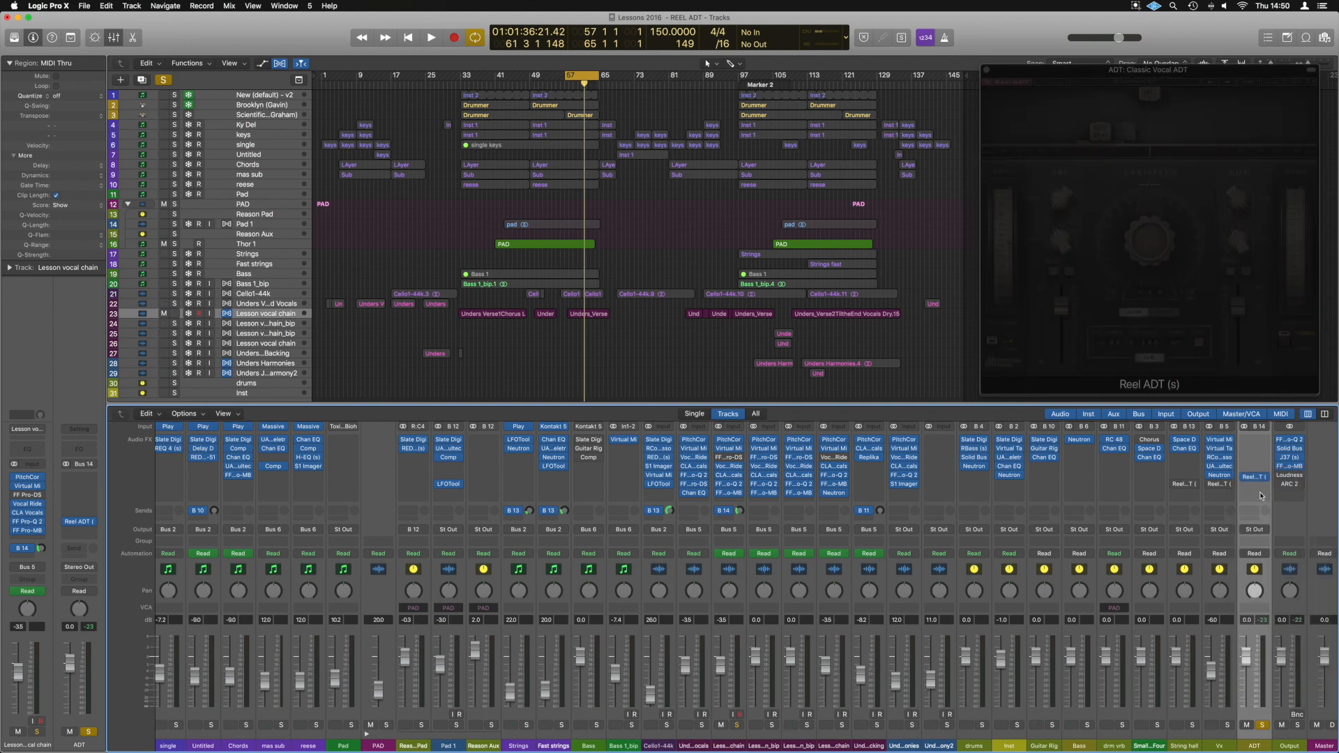
click(1266, 486)
mouse_move(1299, 562)
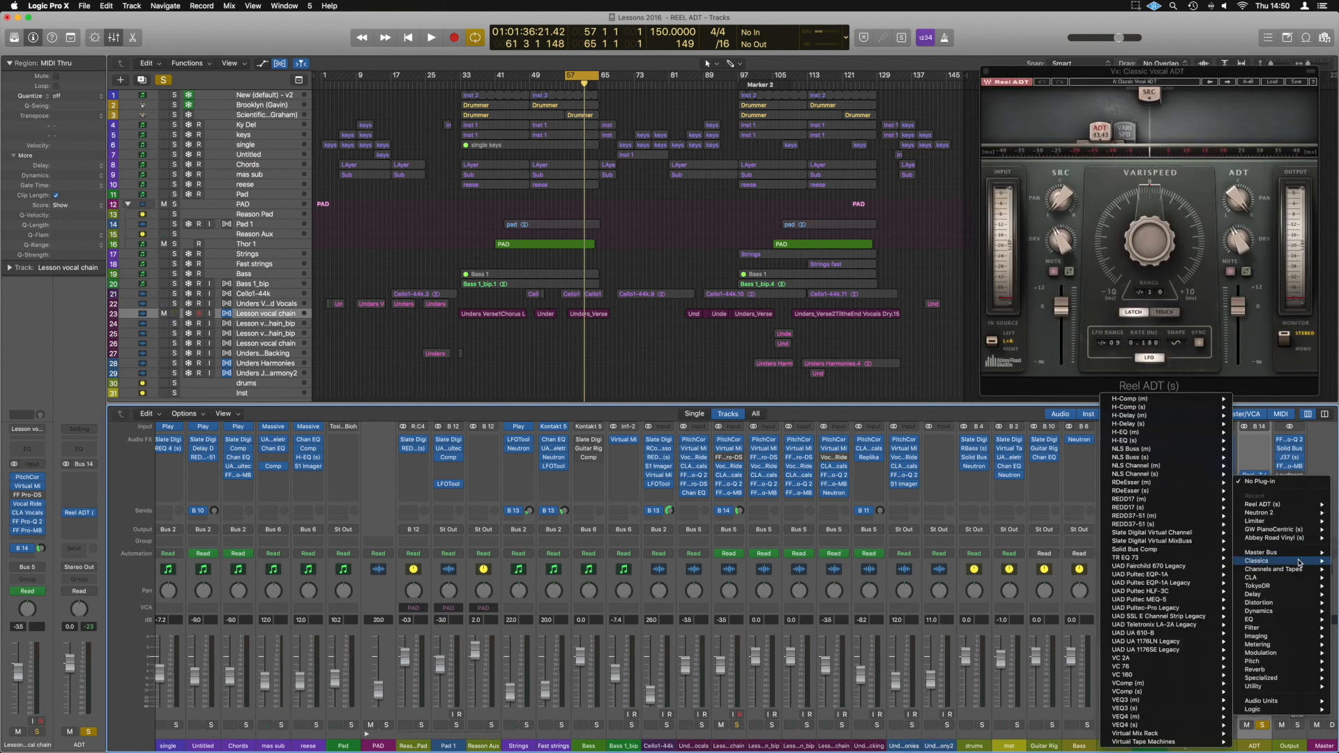
mouse_move(1117, 434)
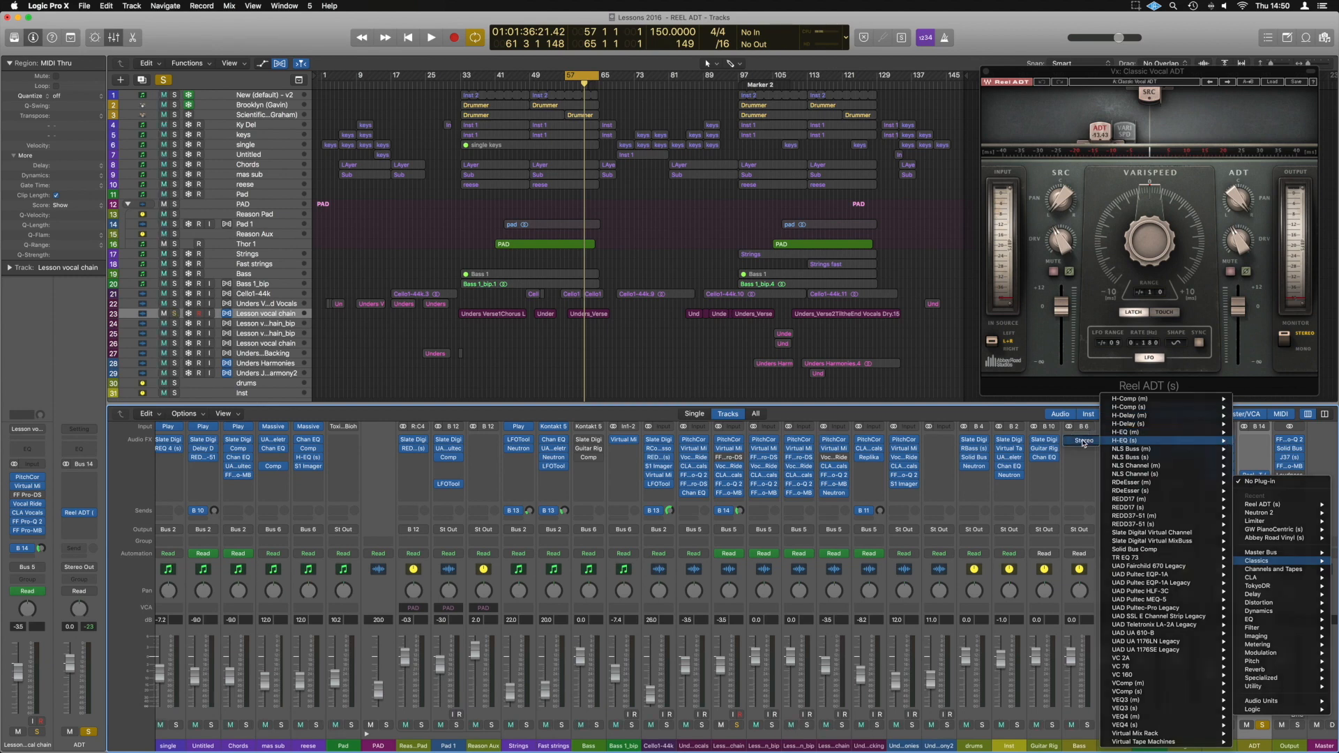
click(1083, 442)
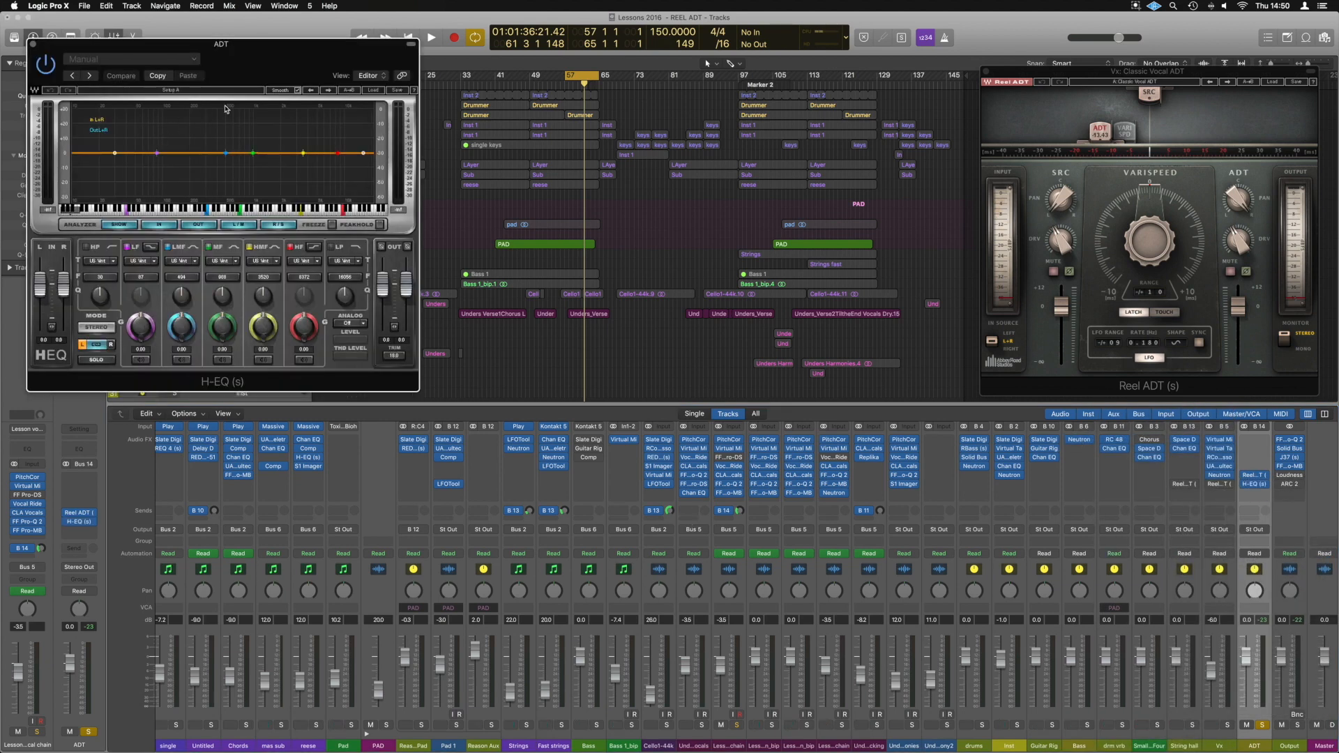
drag(226, 61, 779, 77)
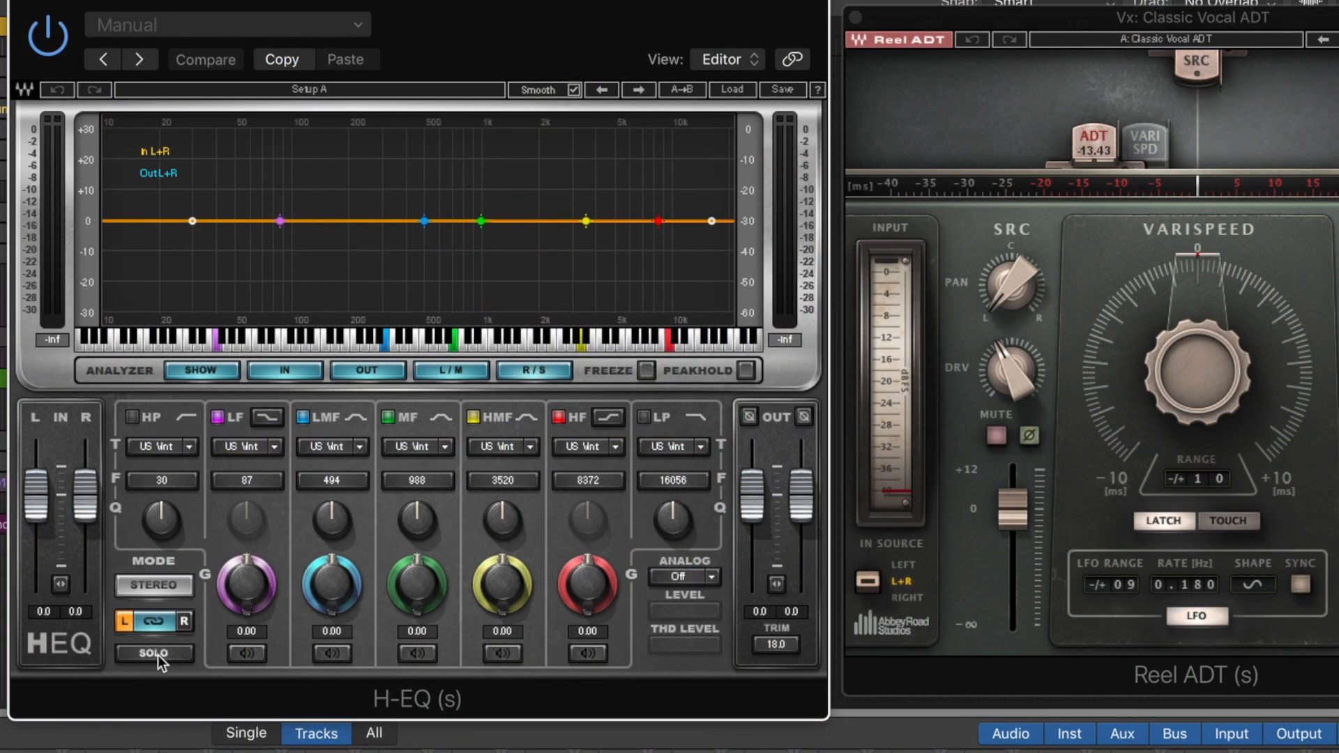
Step: Switch the H-EQ to mid/side mode and lower its mid input level while playing the ADT signal
click(157, 588)
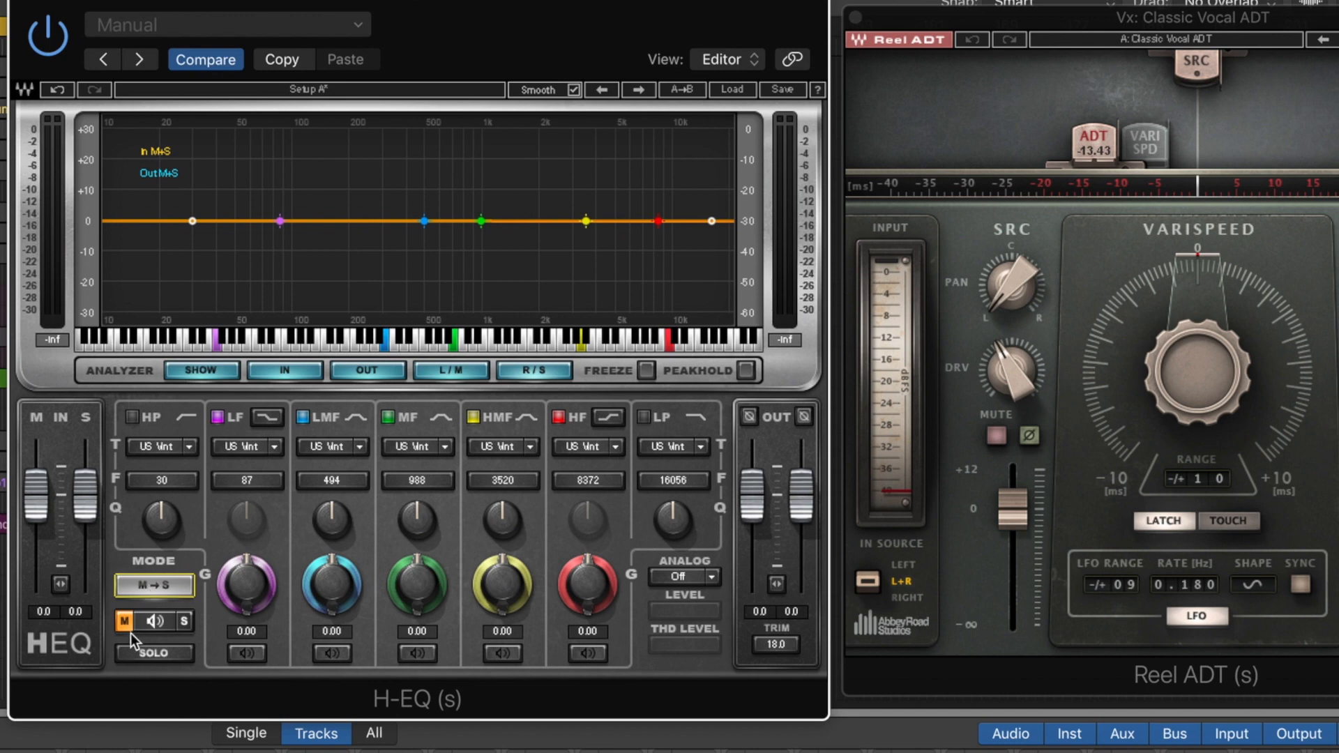
click(125, 621)
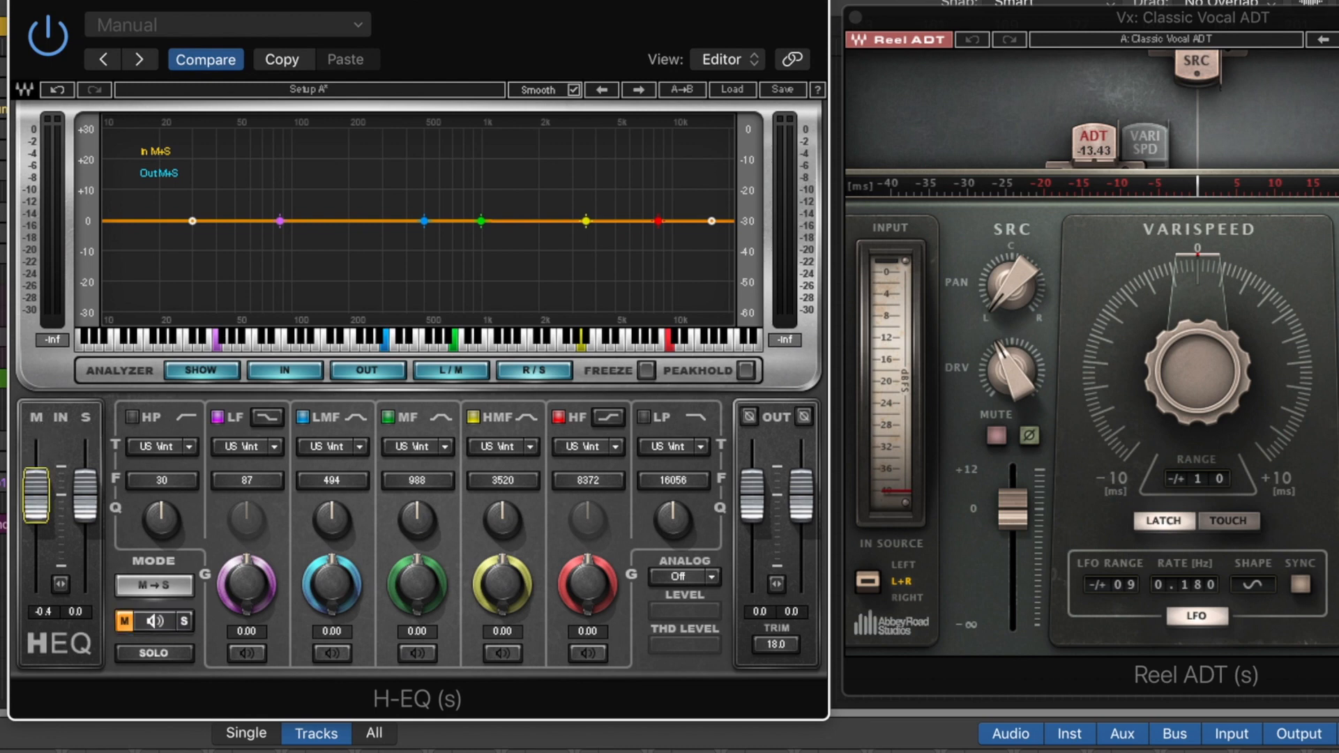
drag(37, 486, 38, 559)
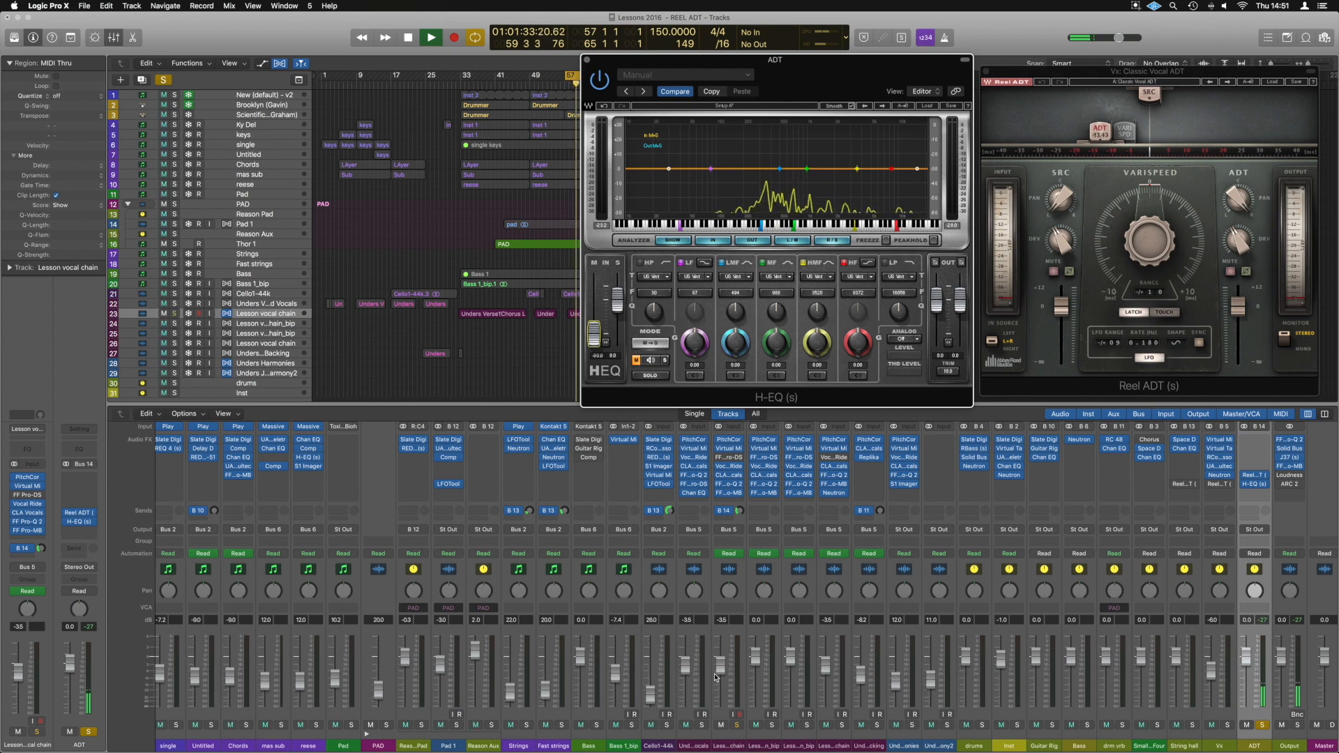
key(space)
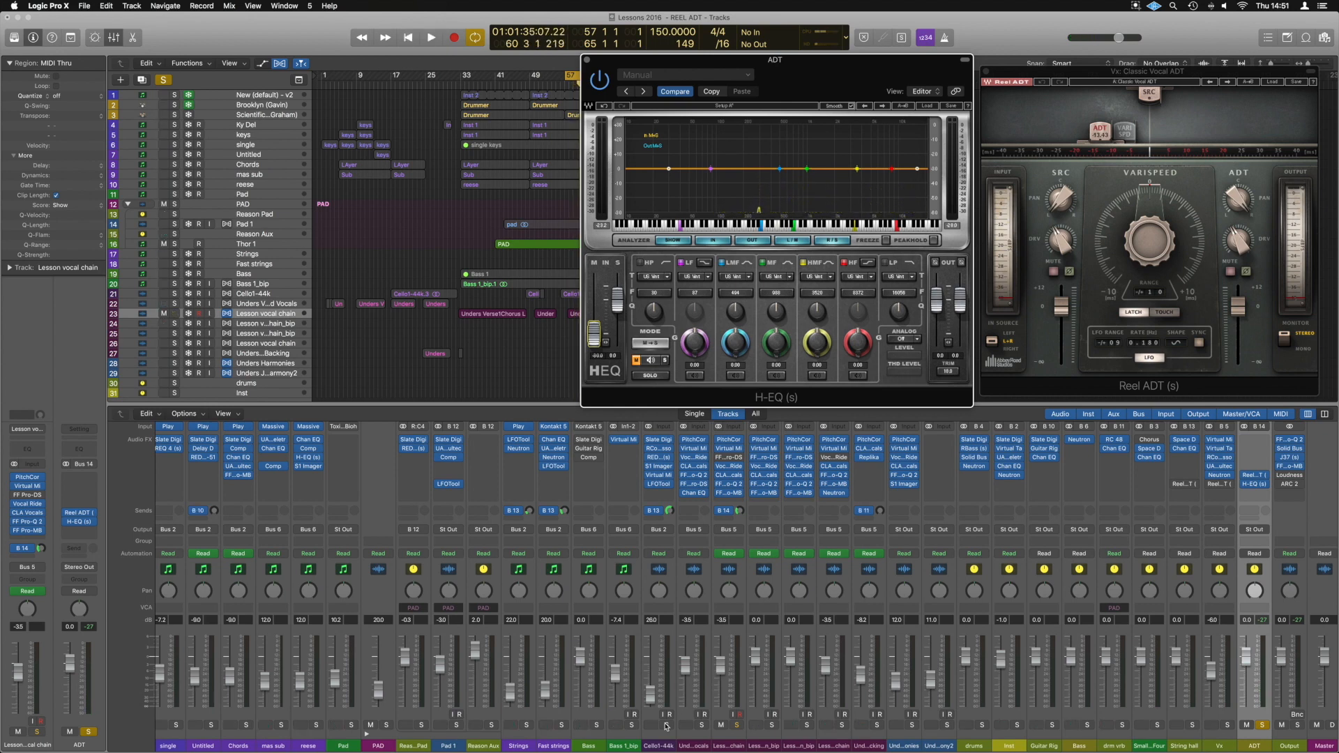
Step: Solo the Lesson vocal chain along with the ADT aux and play the dry and doubled vocals together
click(737, 726)
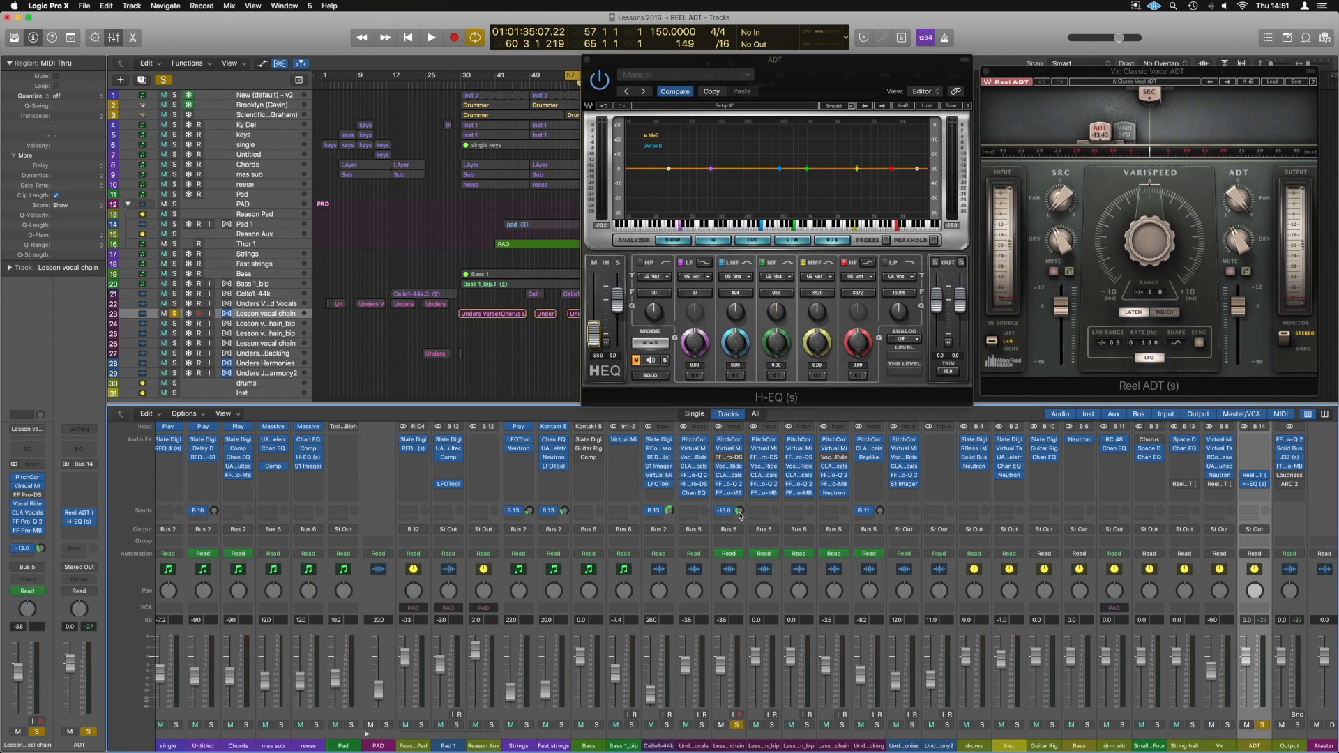
key(space)
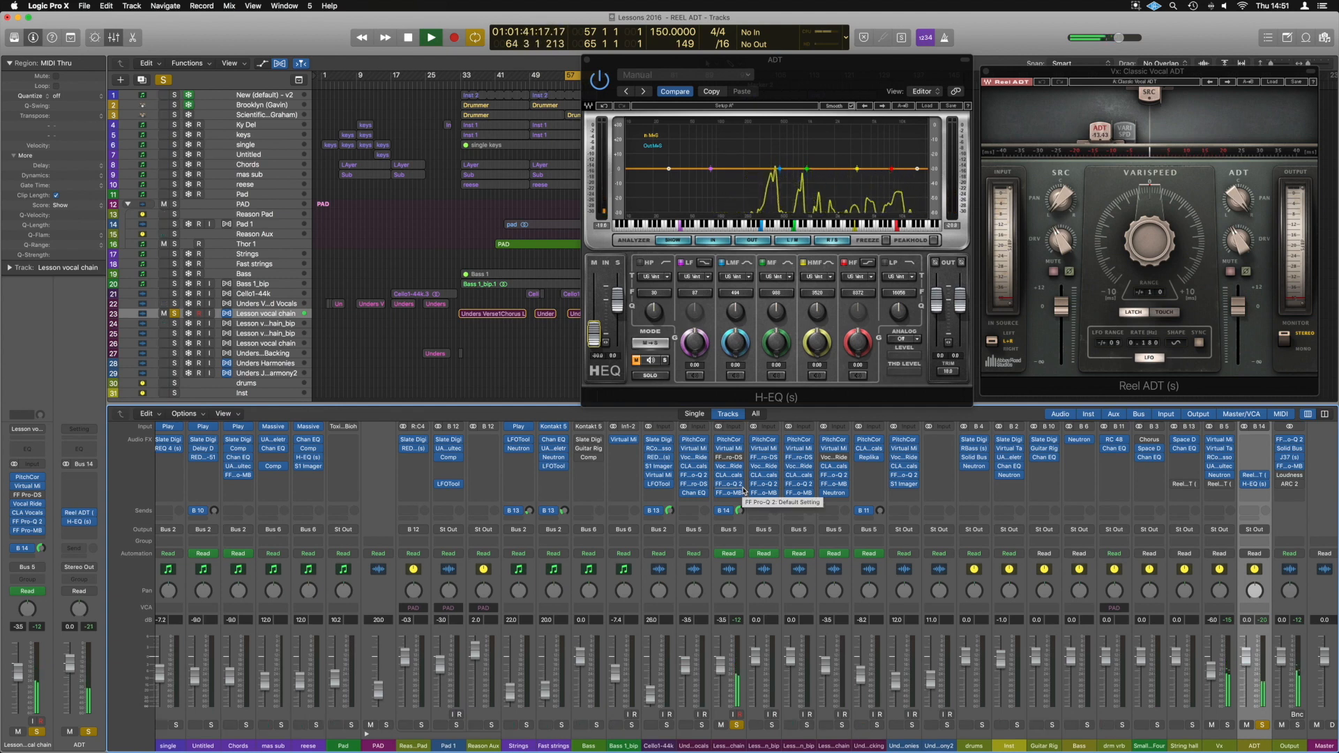
Step: Stop playback, close the H-EQ window, and clear the solos on the ADT aux and the Lesson vocal chain
key(space)
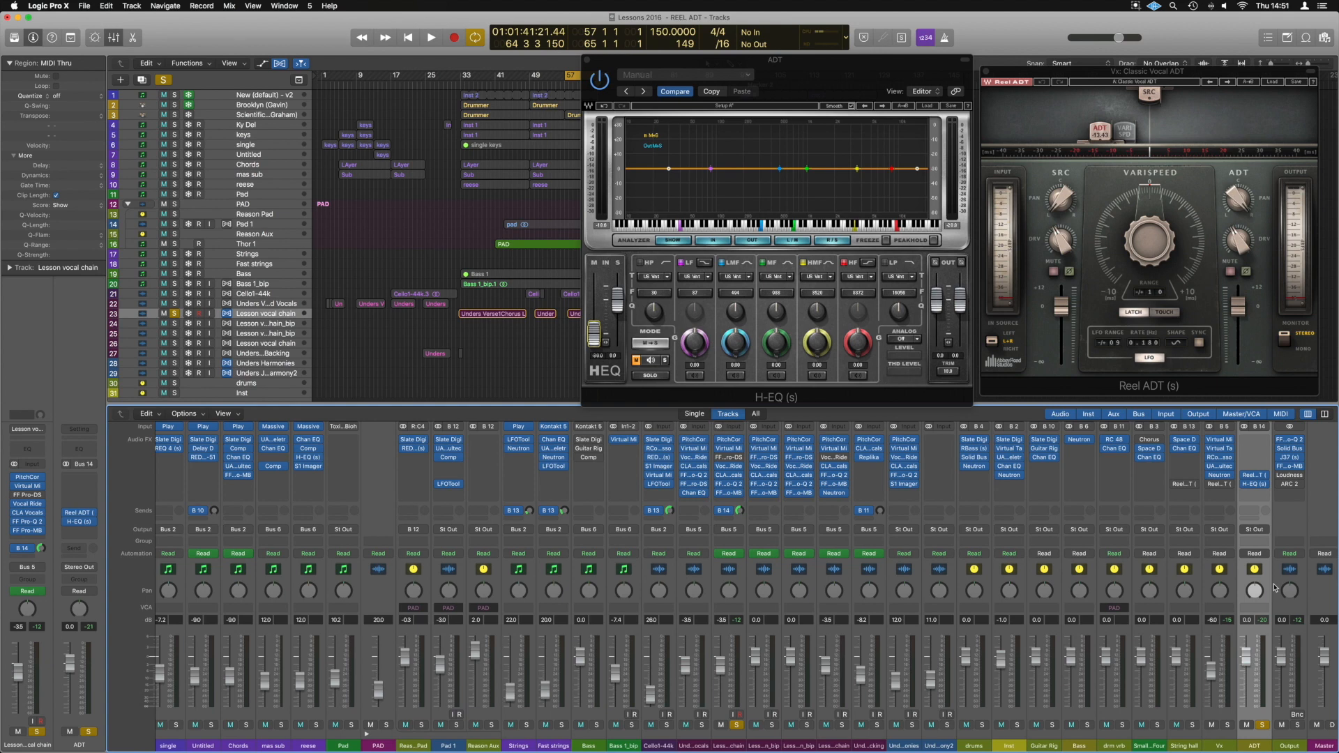
scroll(1273, 588, left, 1)
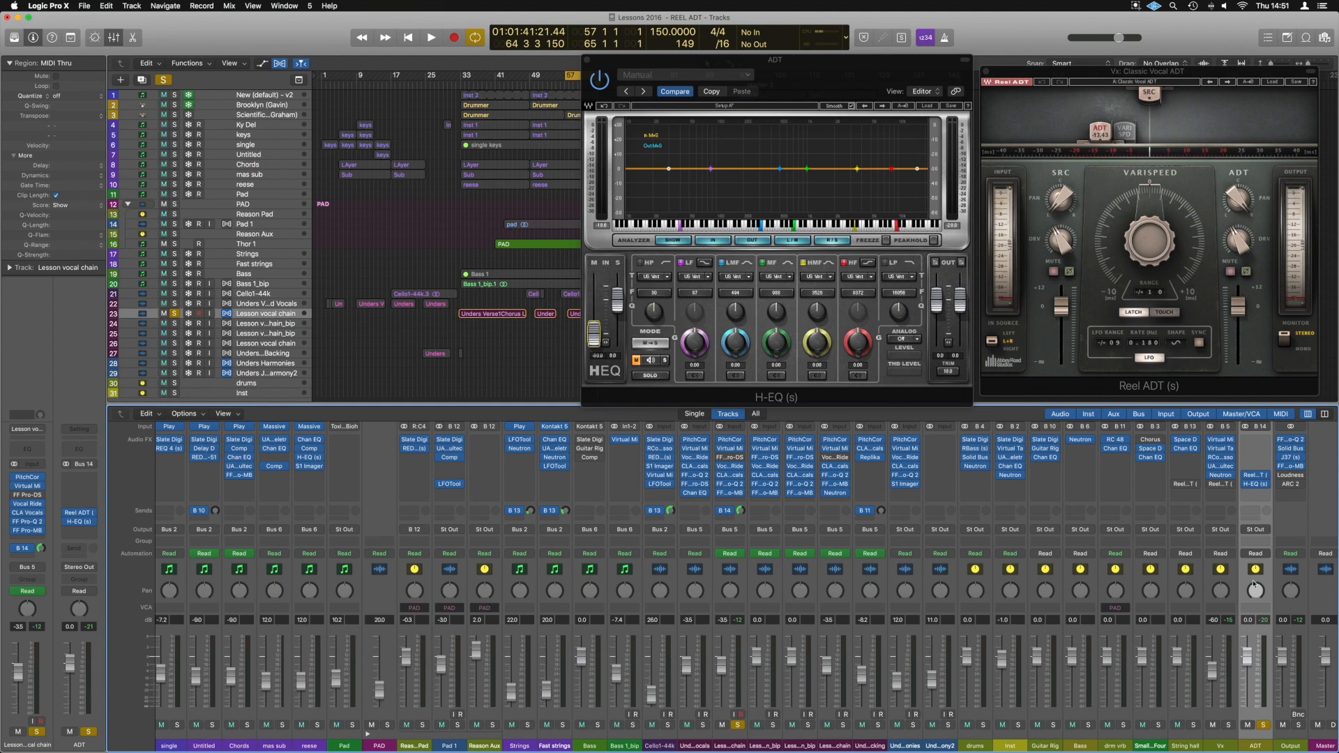
click(1264, 727)
click(587, 60)
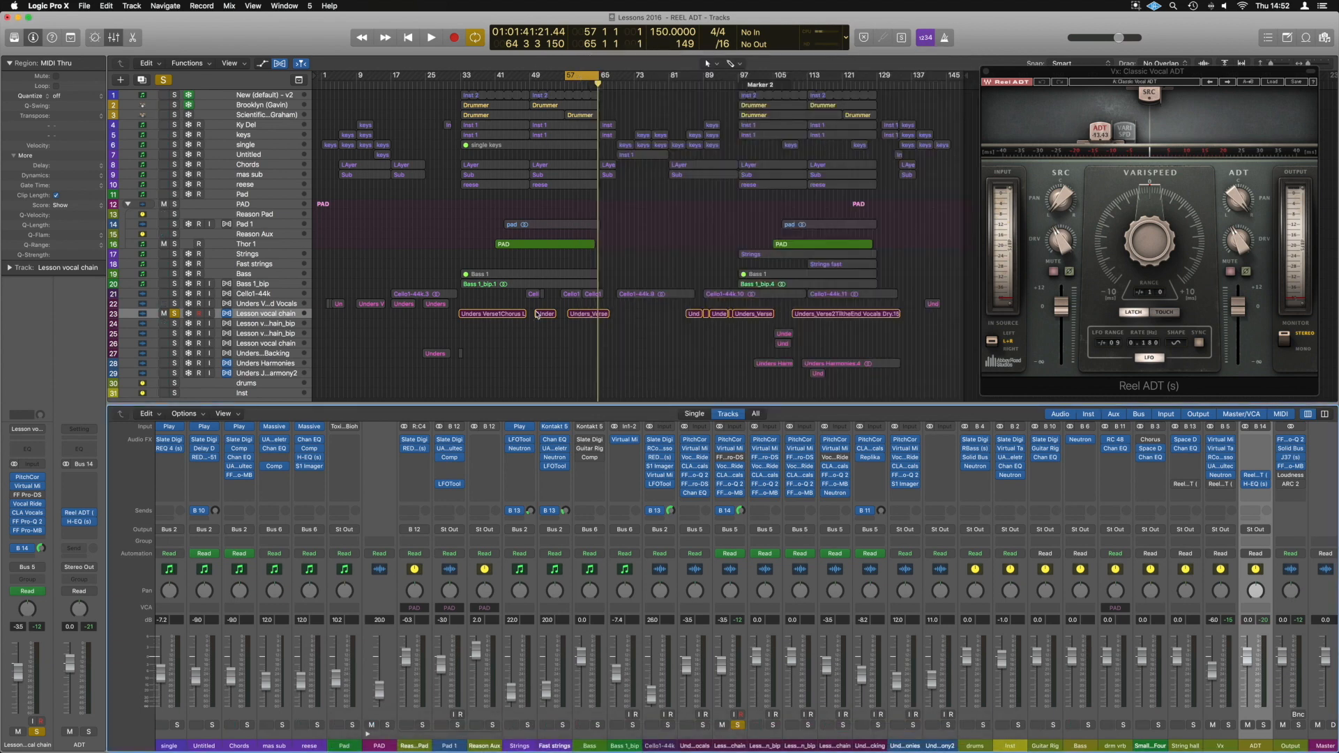
click(176, 313)
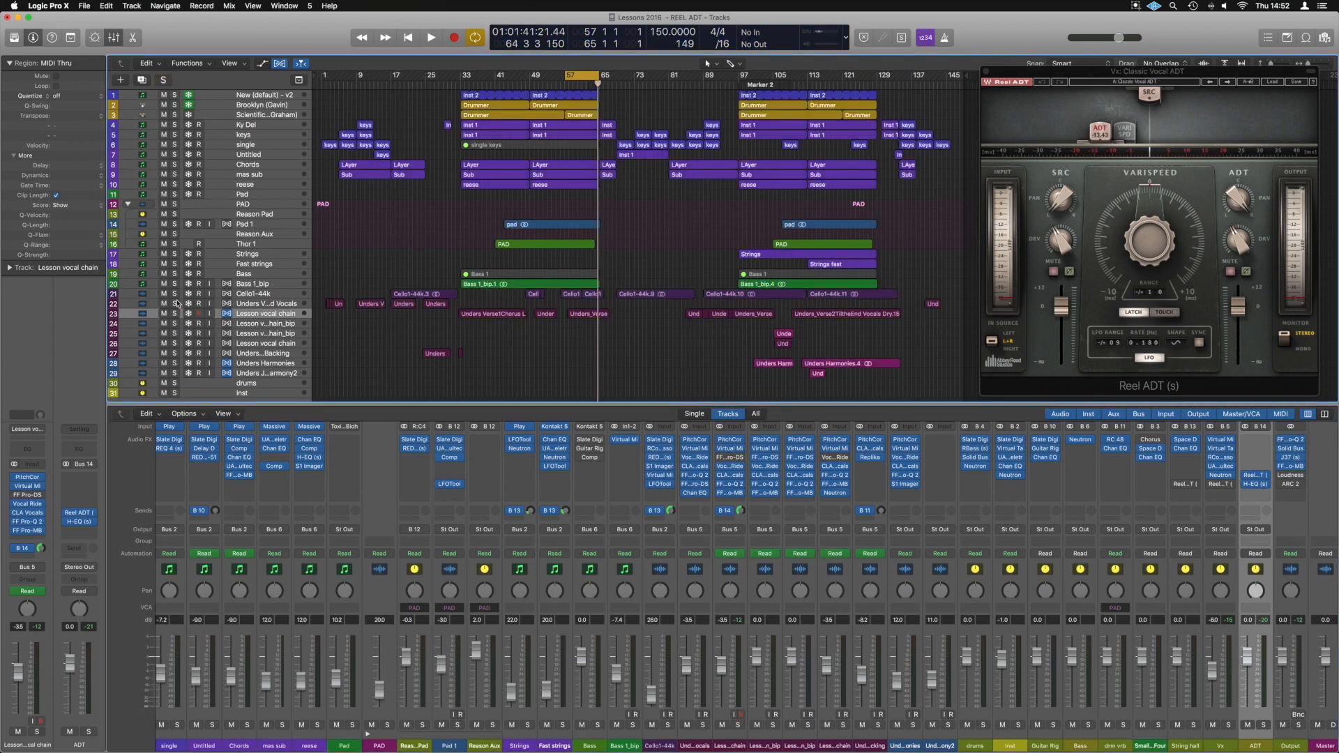
Step: Play the Cello1-44k track soloed for a moment, with no other track soloed, and clear its solo
click(176, 303)
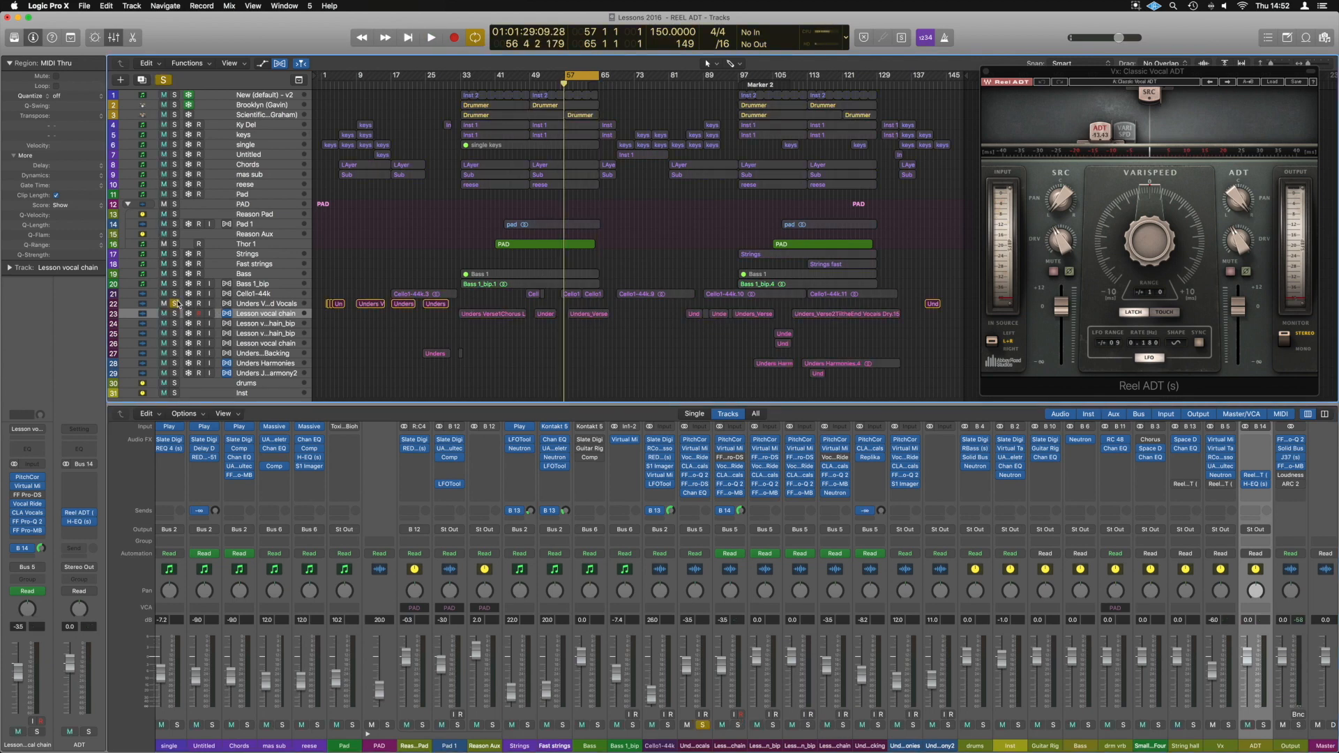
click(175, 294)
click(175, 303)
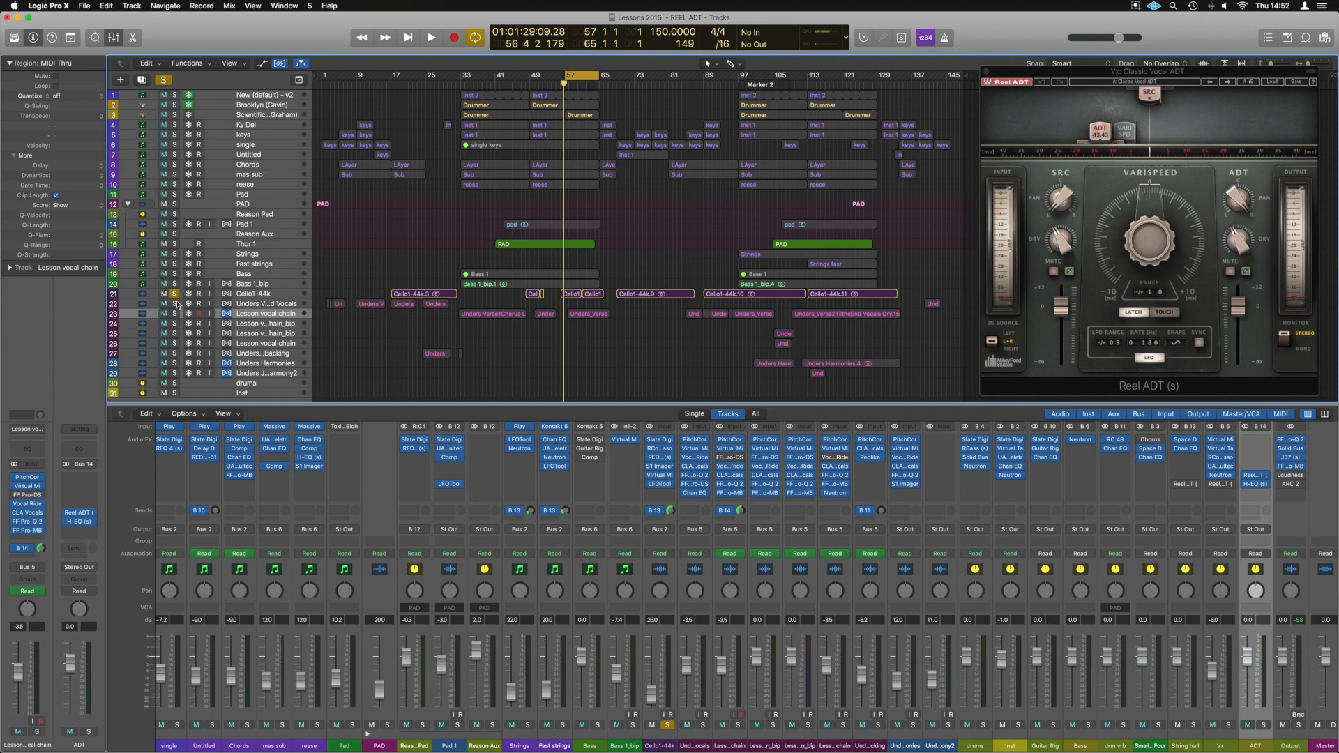
key(space)
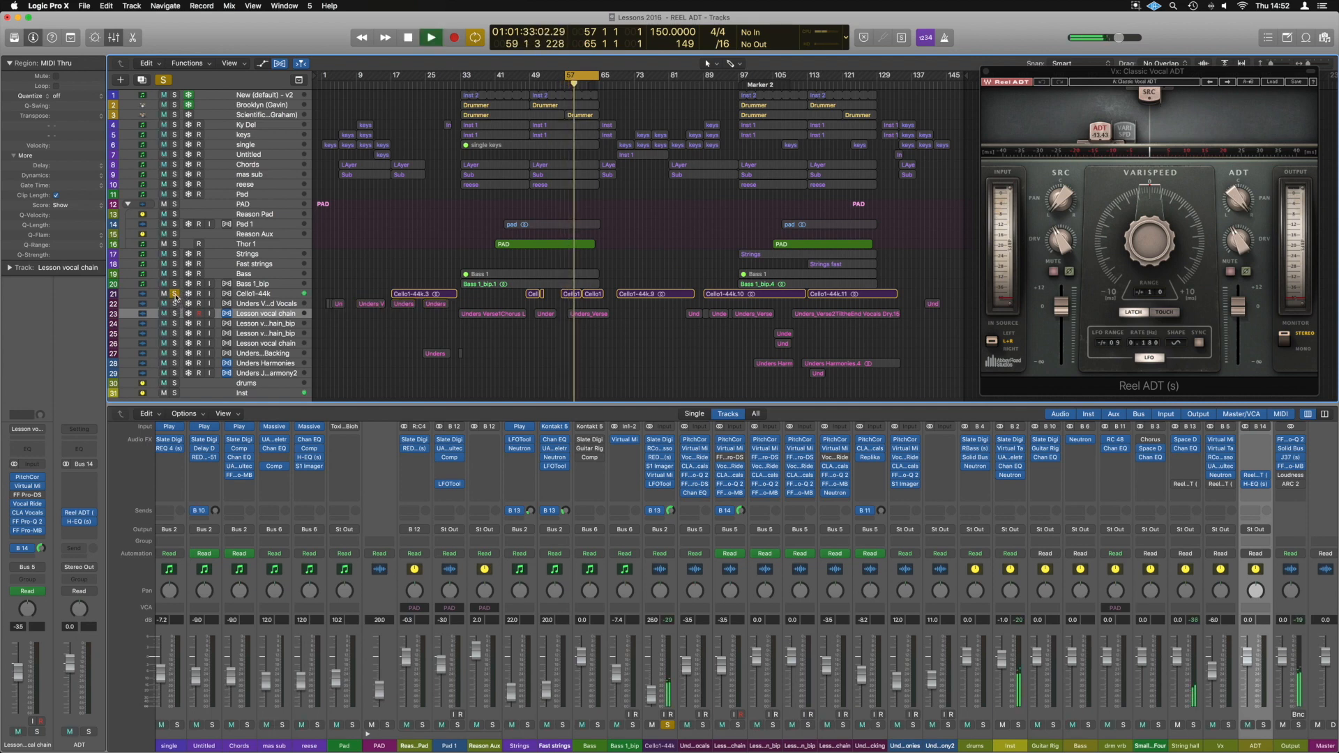
key(space)
click(175, 293)
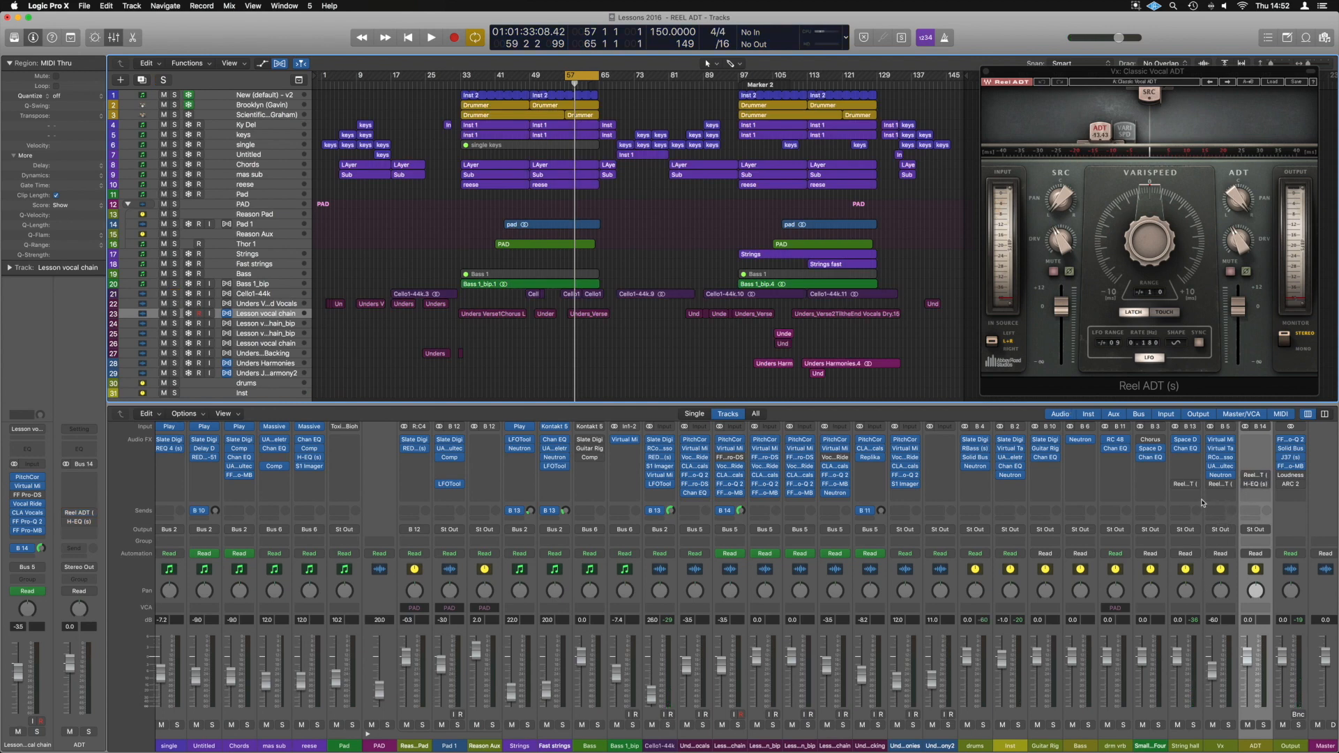
Step: Open the Channel EQ on the String hall aux to examine its low-cut curve, and close it
click(1183, 739)
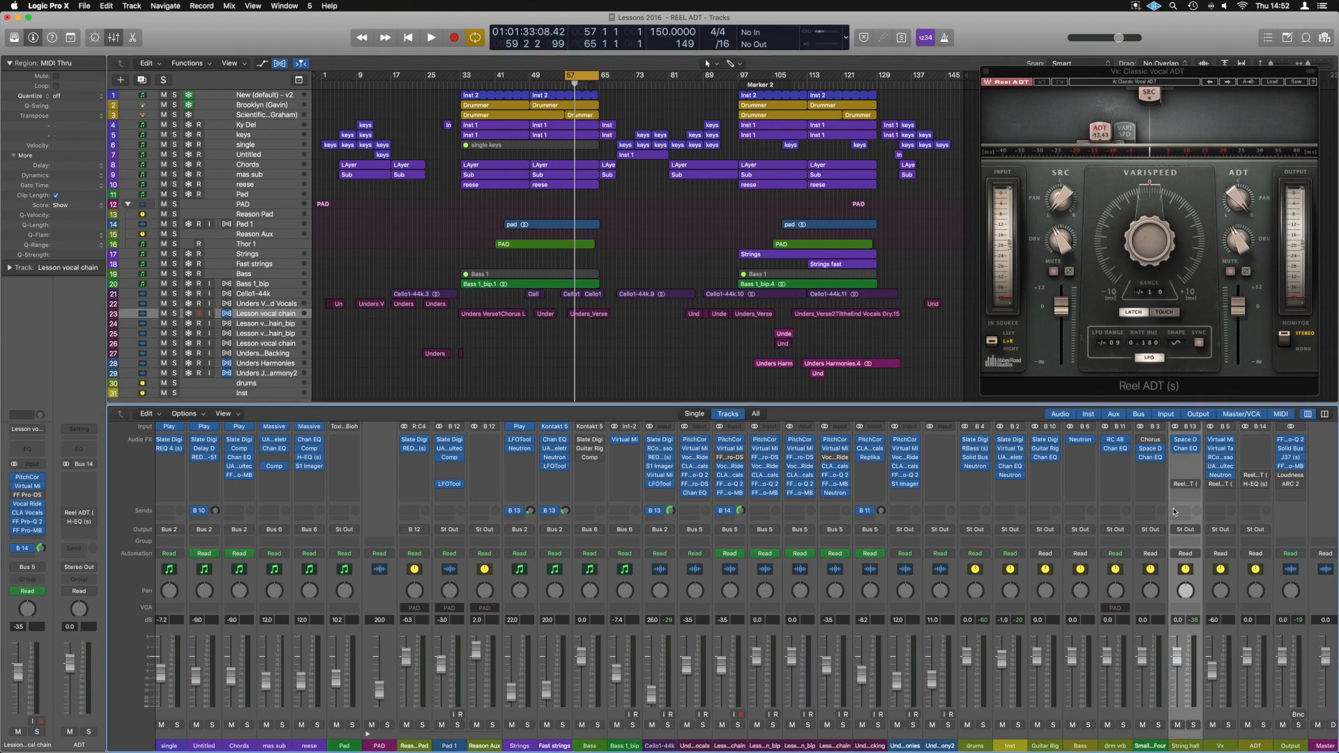
click(1187, 452)
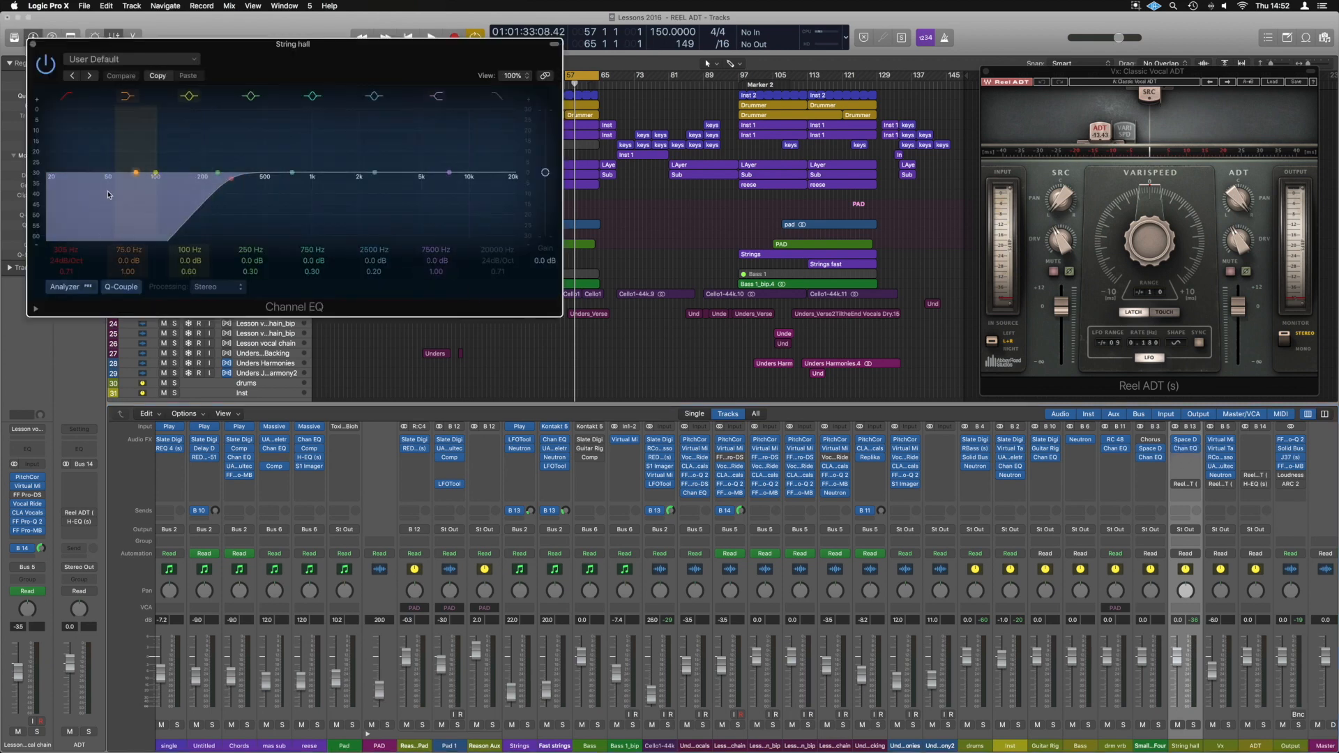
click(32, 44)
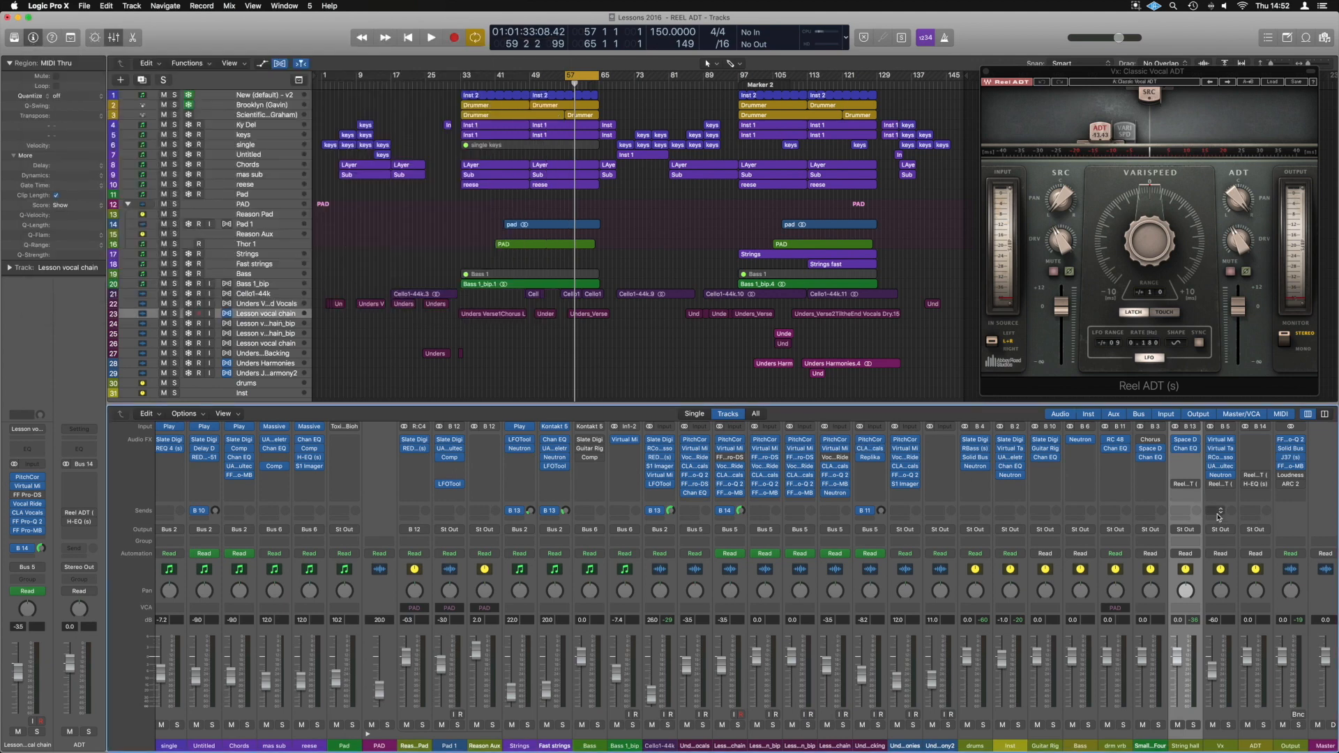
Step: Mute the Lesson vocal chain channel and play the instrumental mix without it
scroll(835, 724, down, 1)
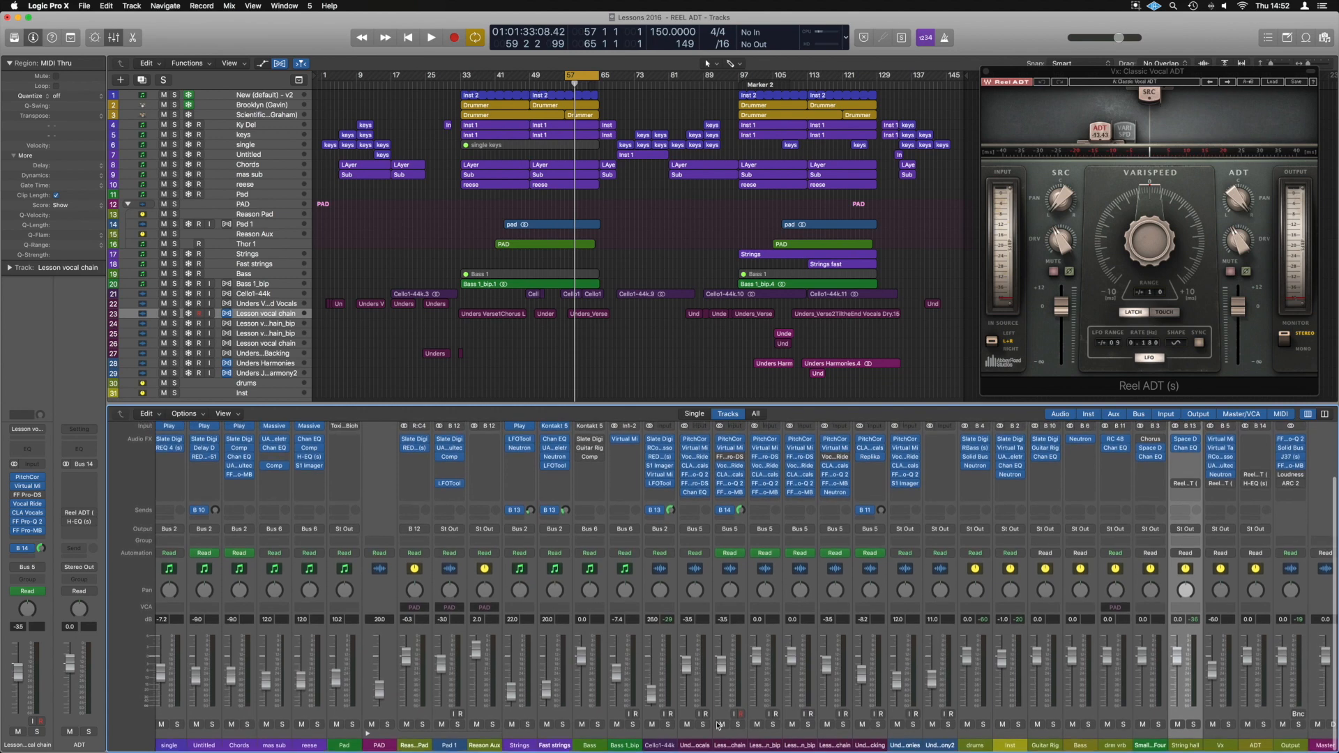
click(722, 727)
key(space)
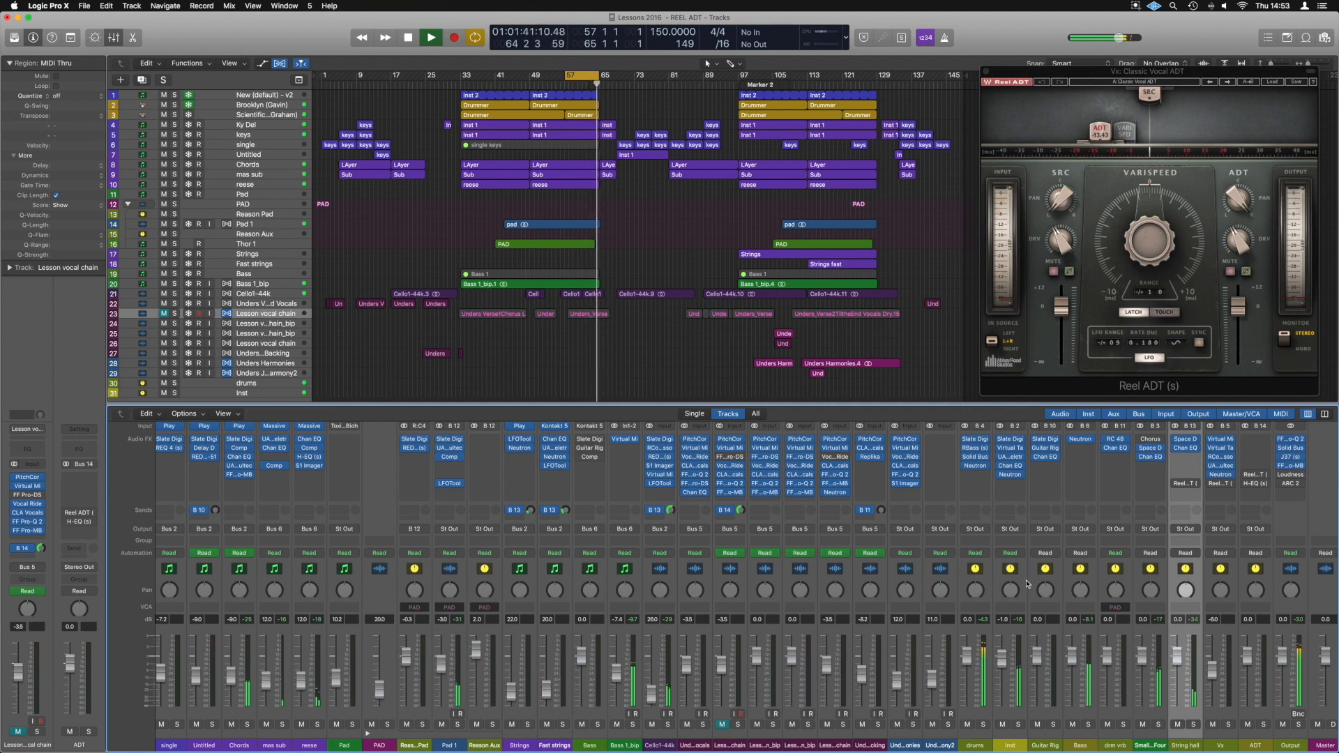
key(space)
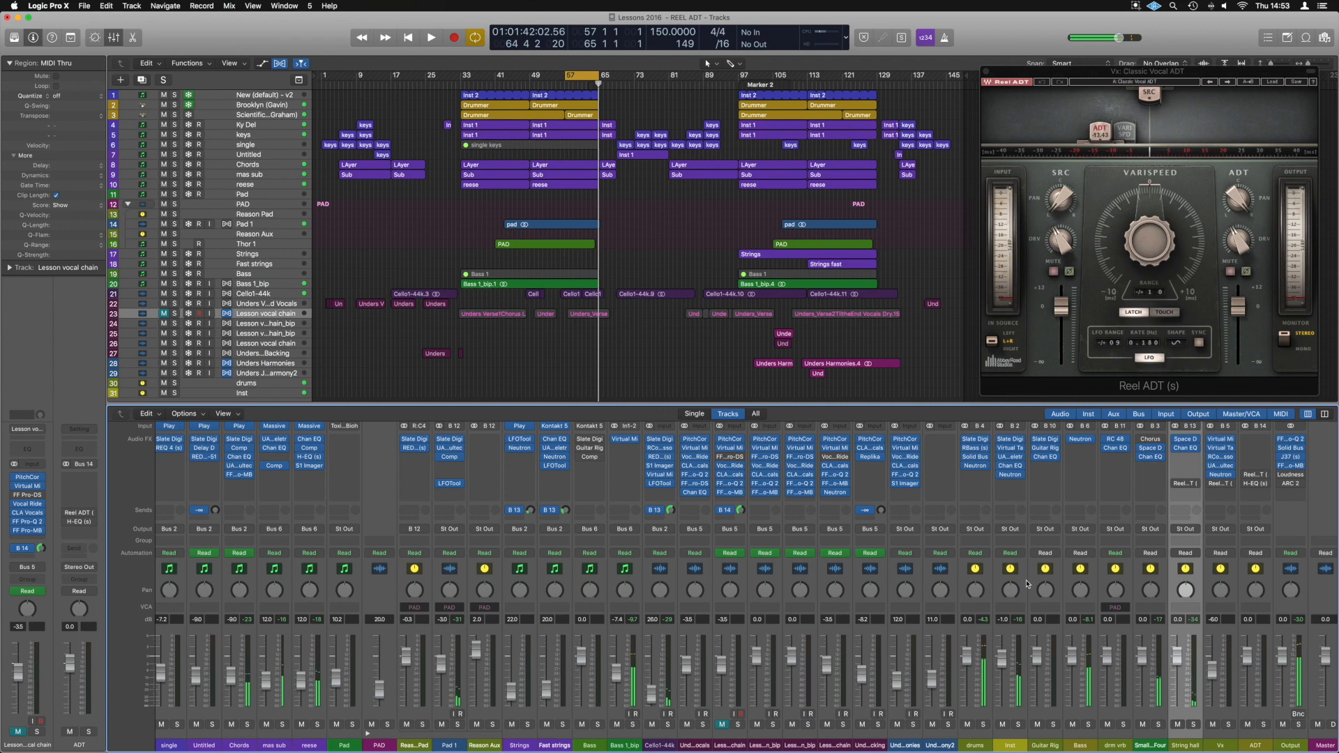
Step: Switch on the Reel ADT on the String hall aux and play that aux soloed for a moment
click(1174, 483)
mouse_move(1179, 484)
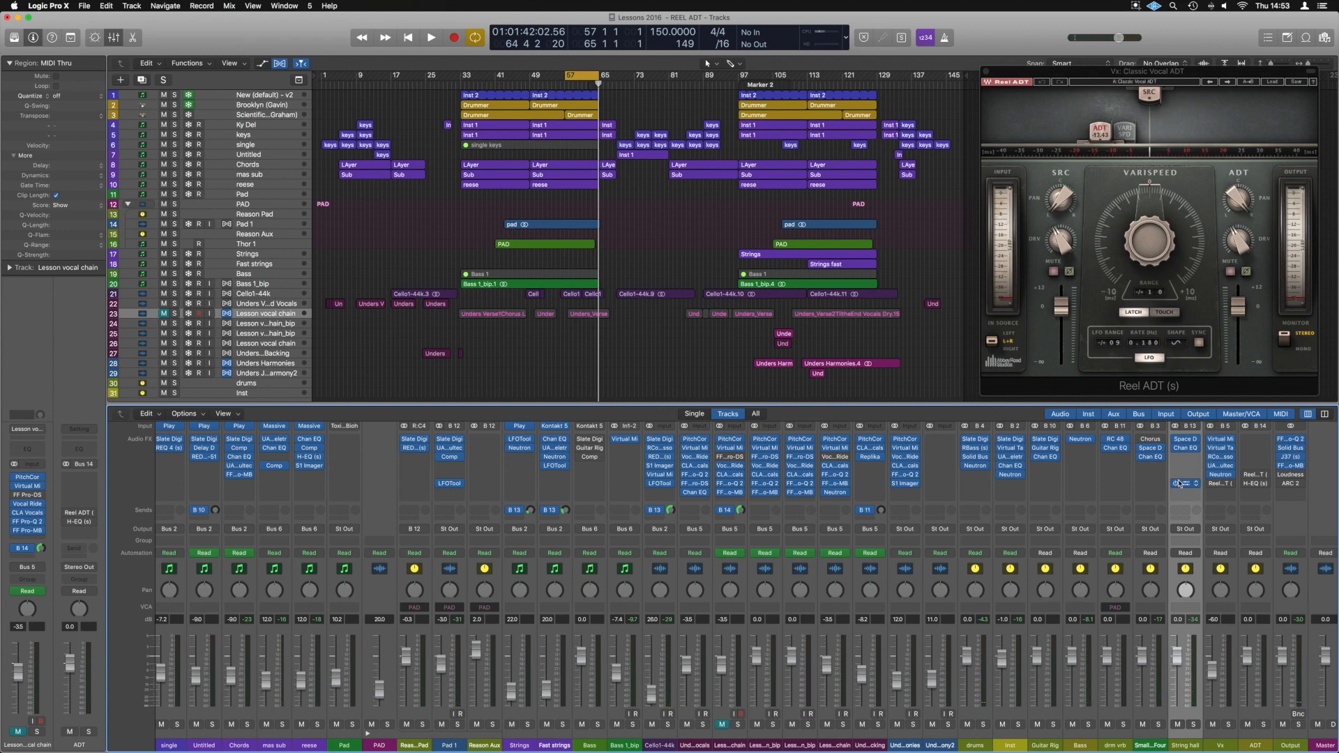
click(1193, 725)
key(space)
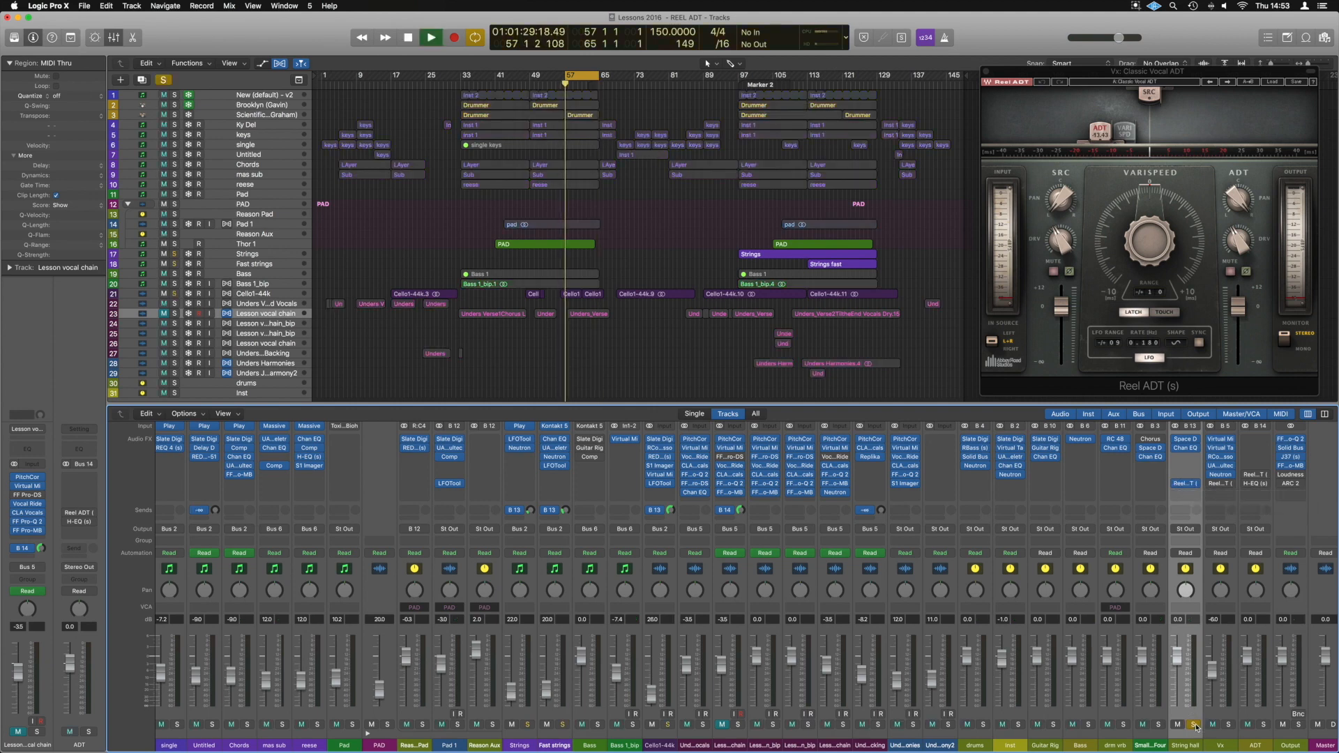
key(space)
click(1193, 725)
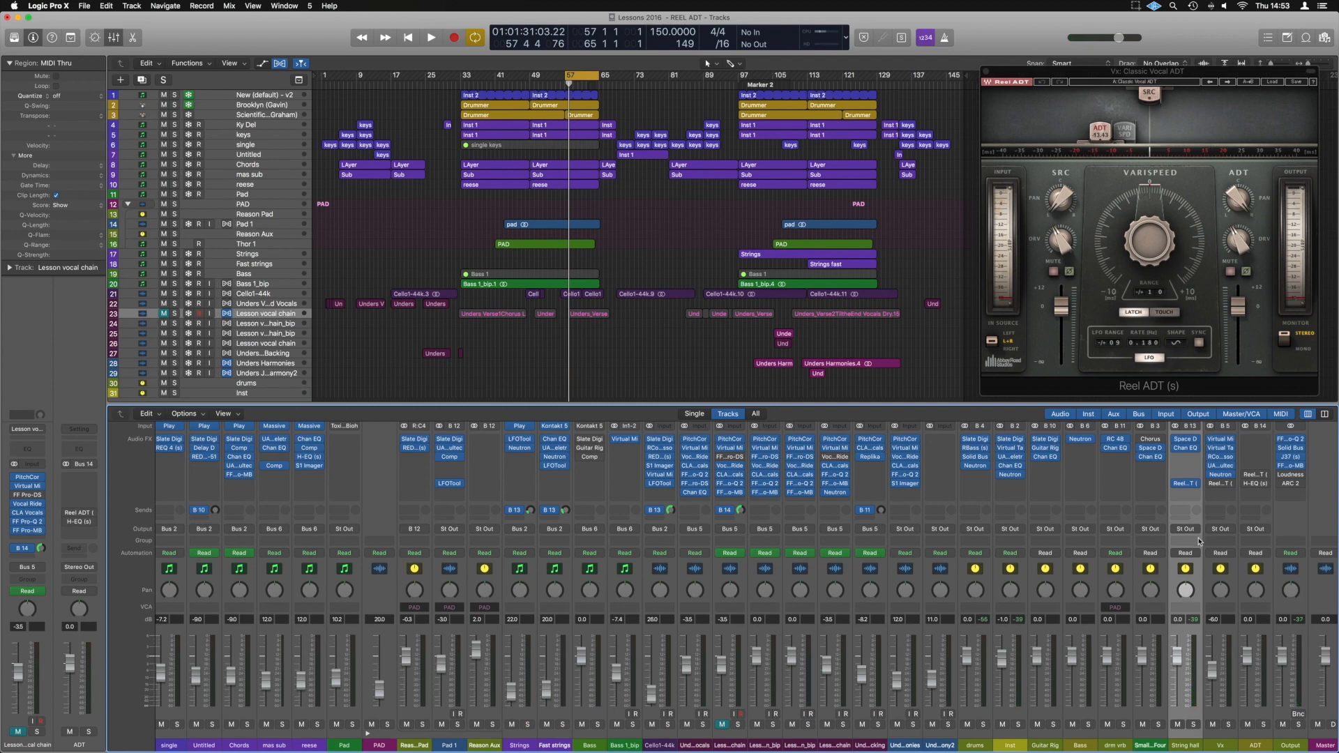
Step: Play the instrumental mix while toggling the String hall aux's Reel ADT to compare the sound with and without it
key(space)
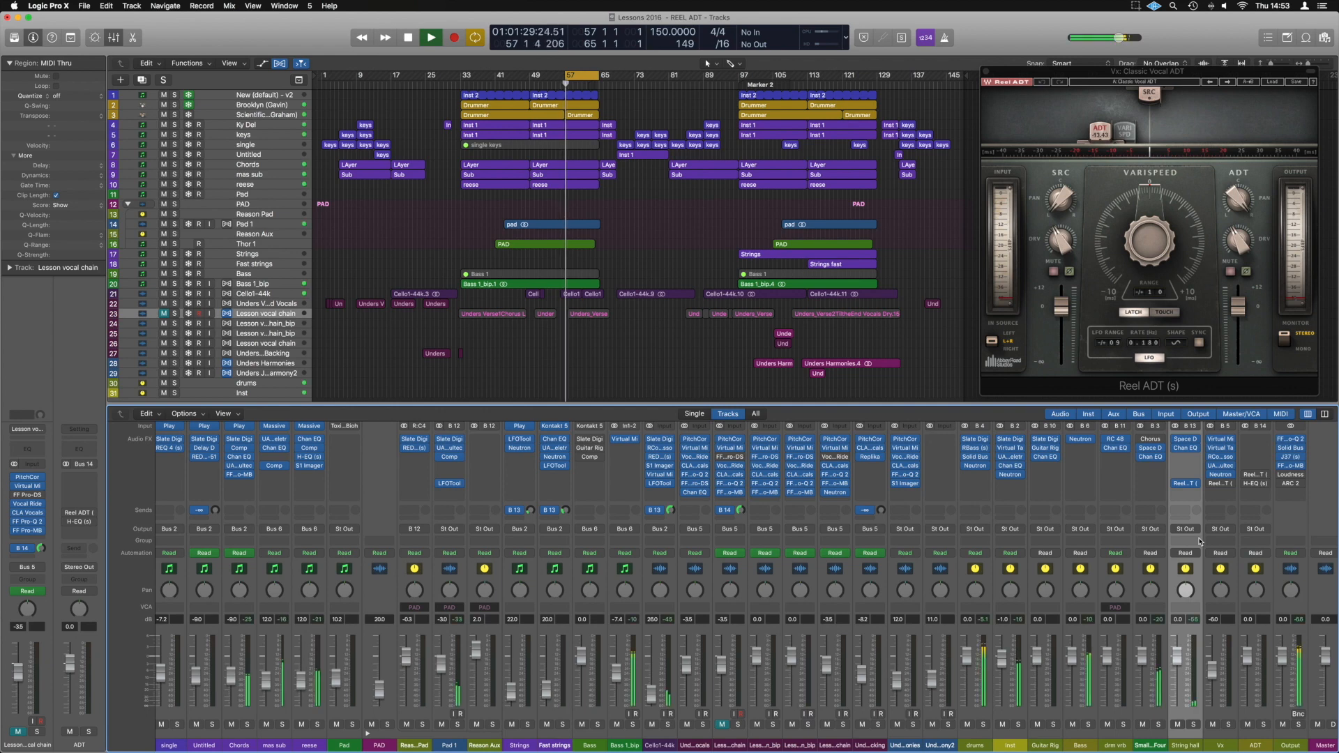
click(1175, 483)
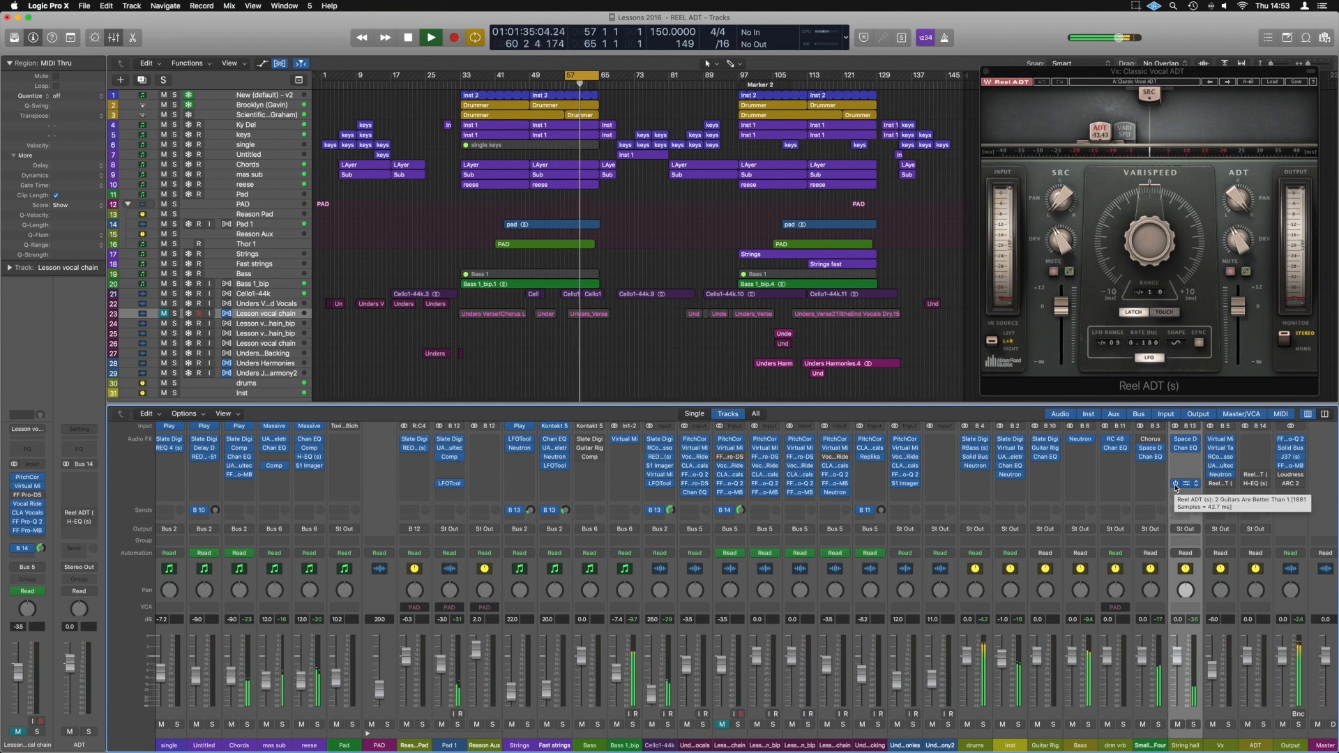
key(space)
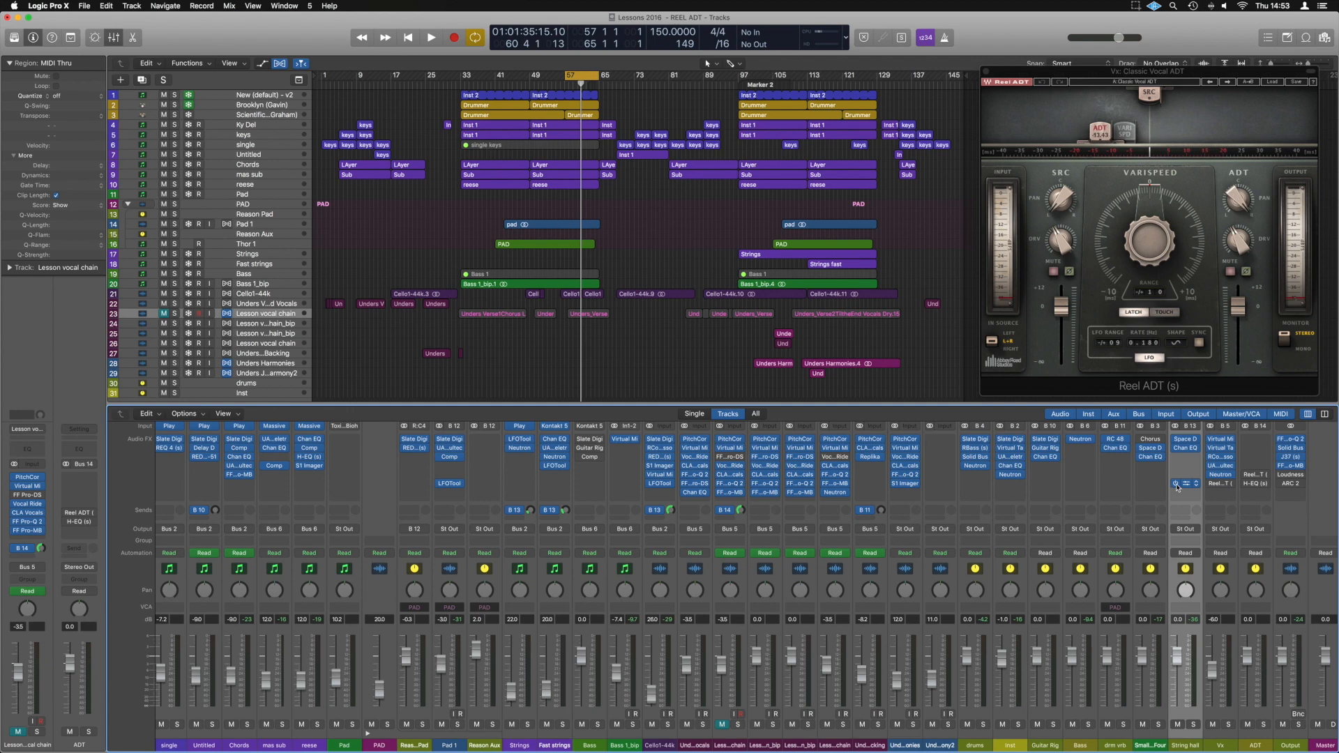
Step: Switch on the Reel ADT on the Vx aux and play the Lesson vocal chain soloed and unmuted
click(1221, 484)
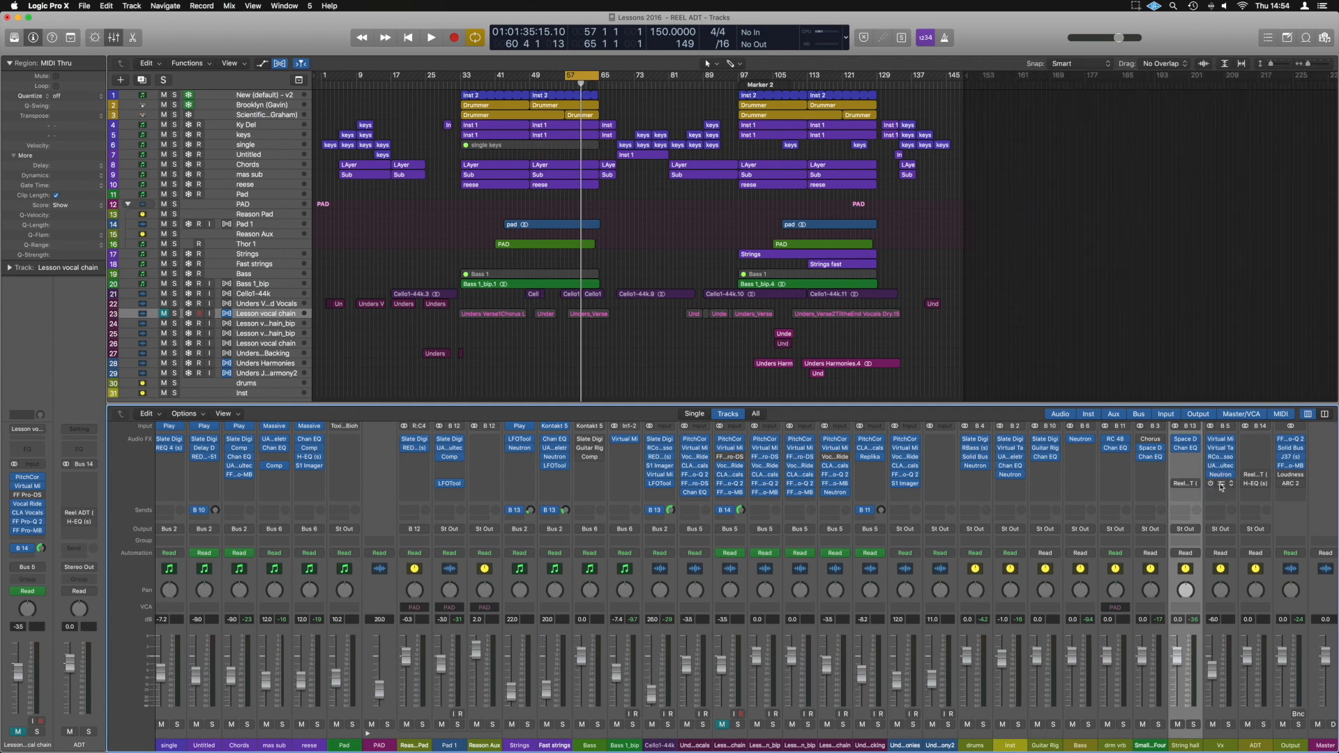
click(1221, 484)
key(s)
key(space)
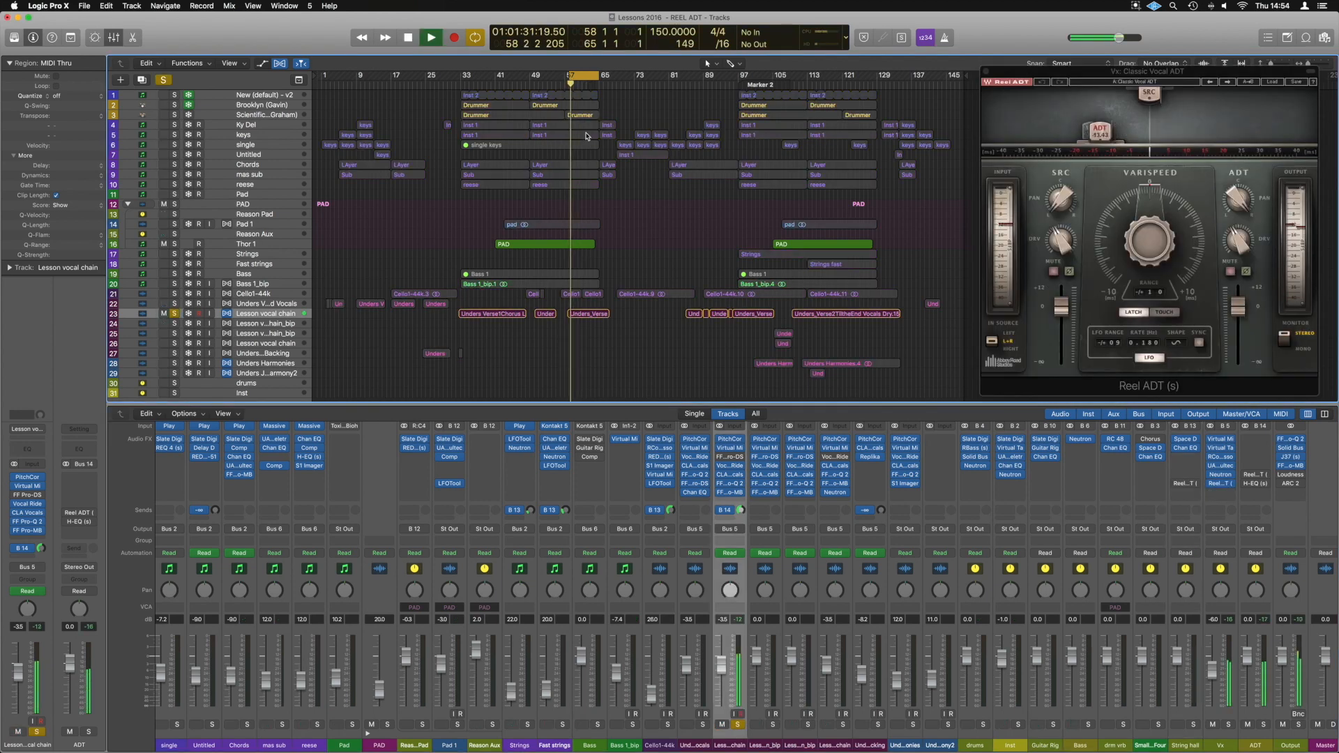
key(space)
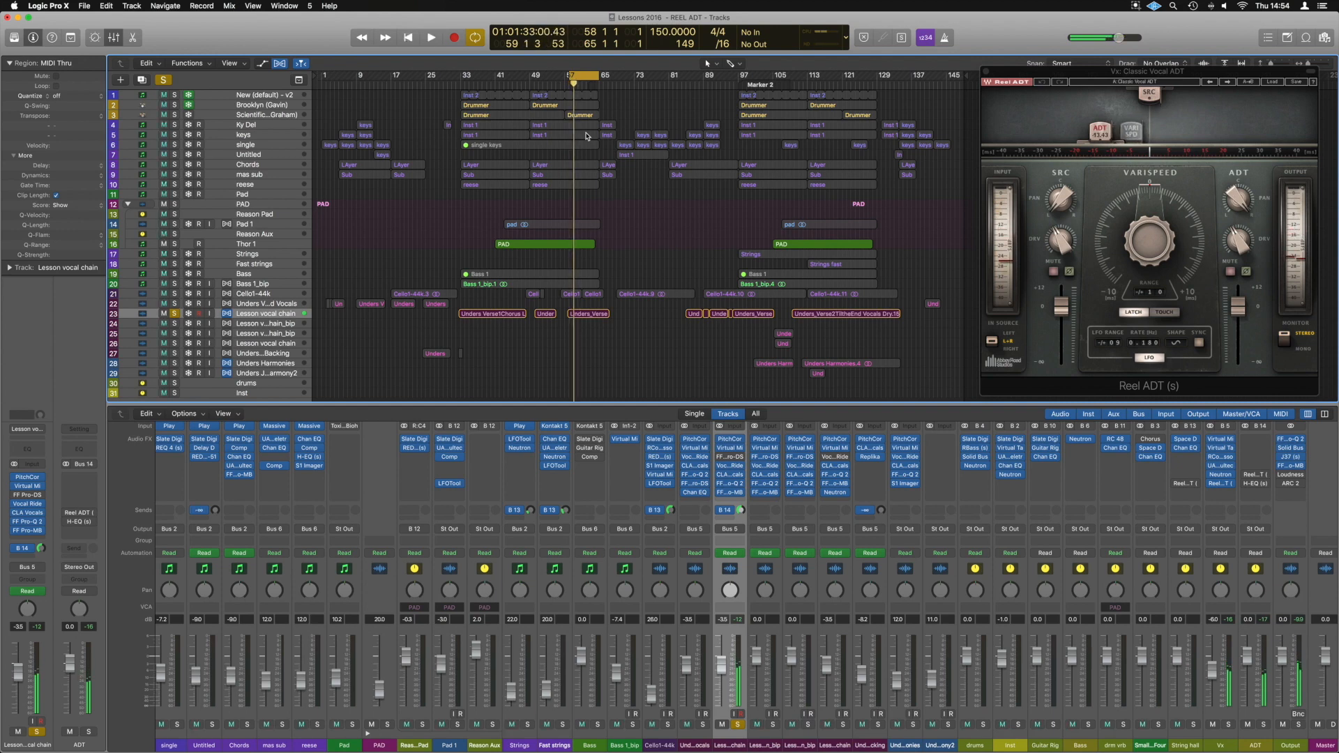
Step: Sweep the Reel ADT's SRC pan to 100.0, and centre both the SRC and ADT pans at about 0.8
click(1199, 72)
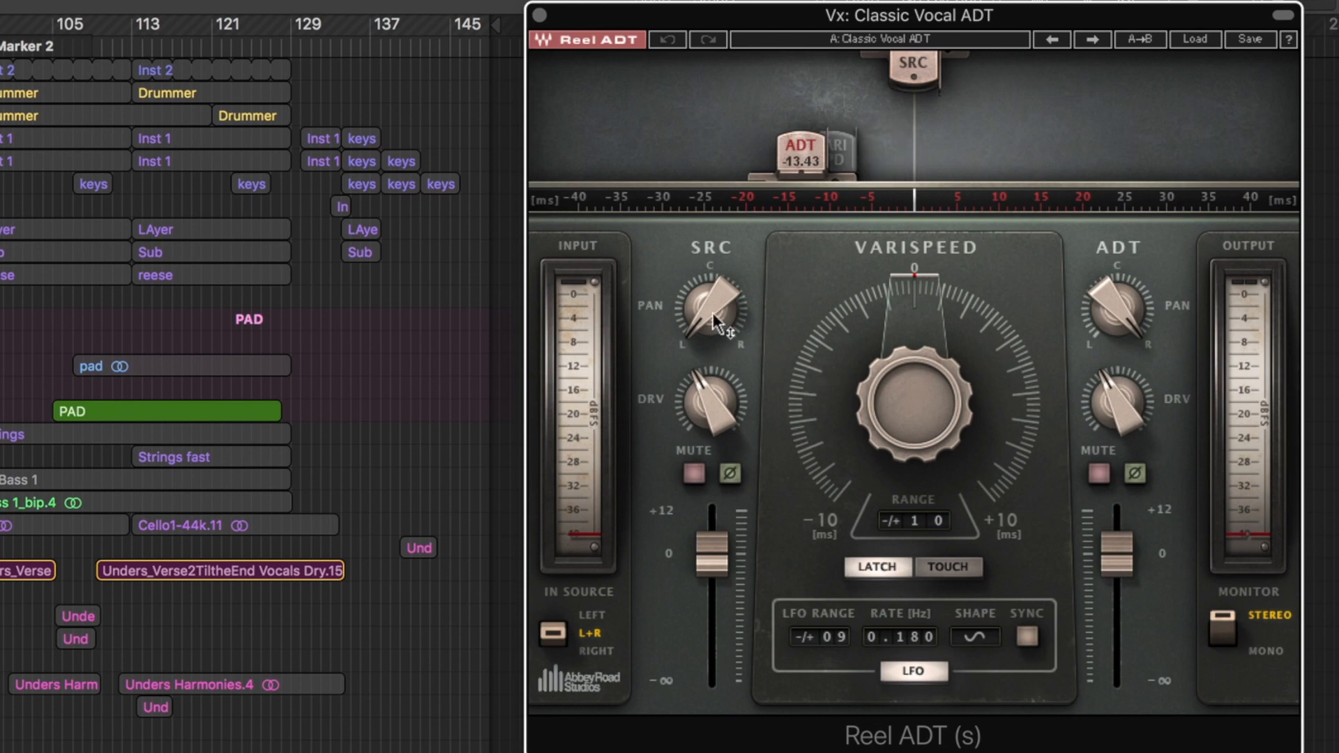
mouse_move(712, 312)
drag(709, 313, 710, 230)
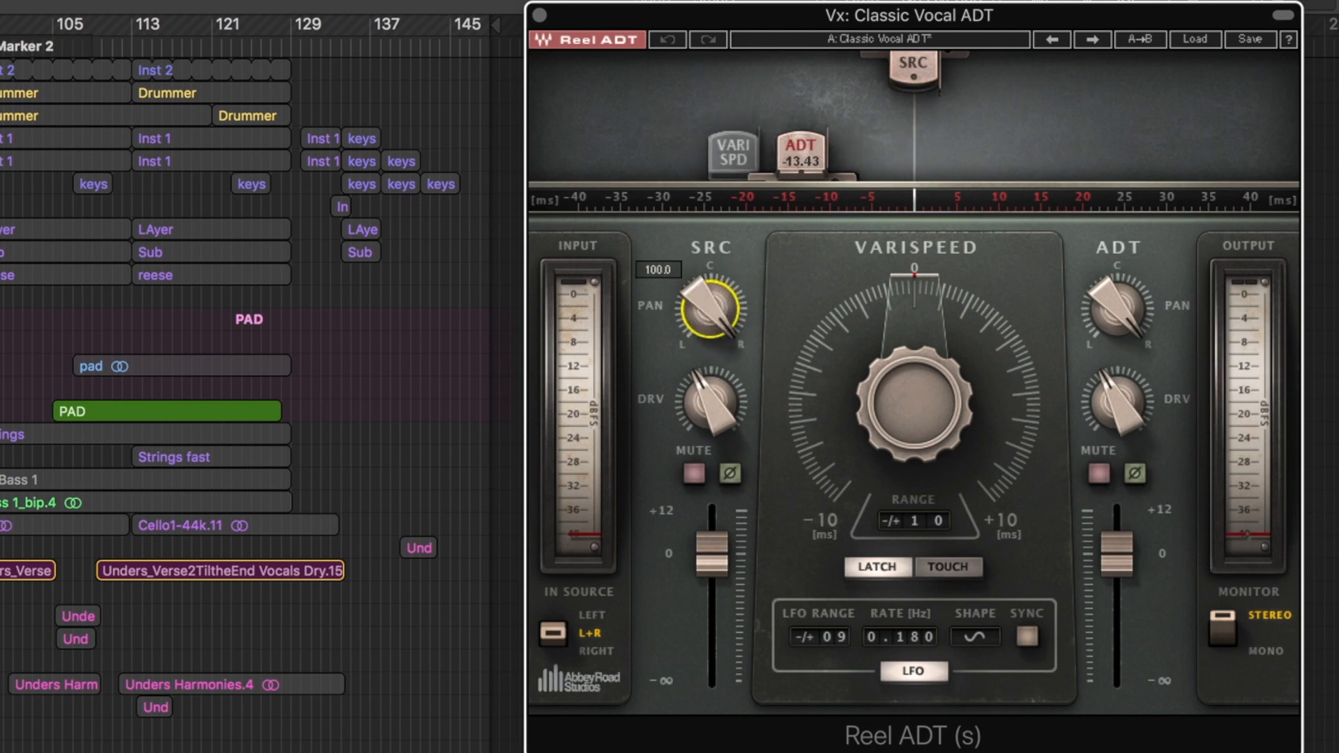
mouse_move(712, 390)
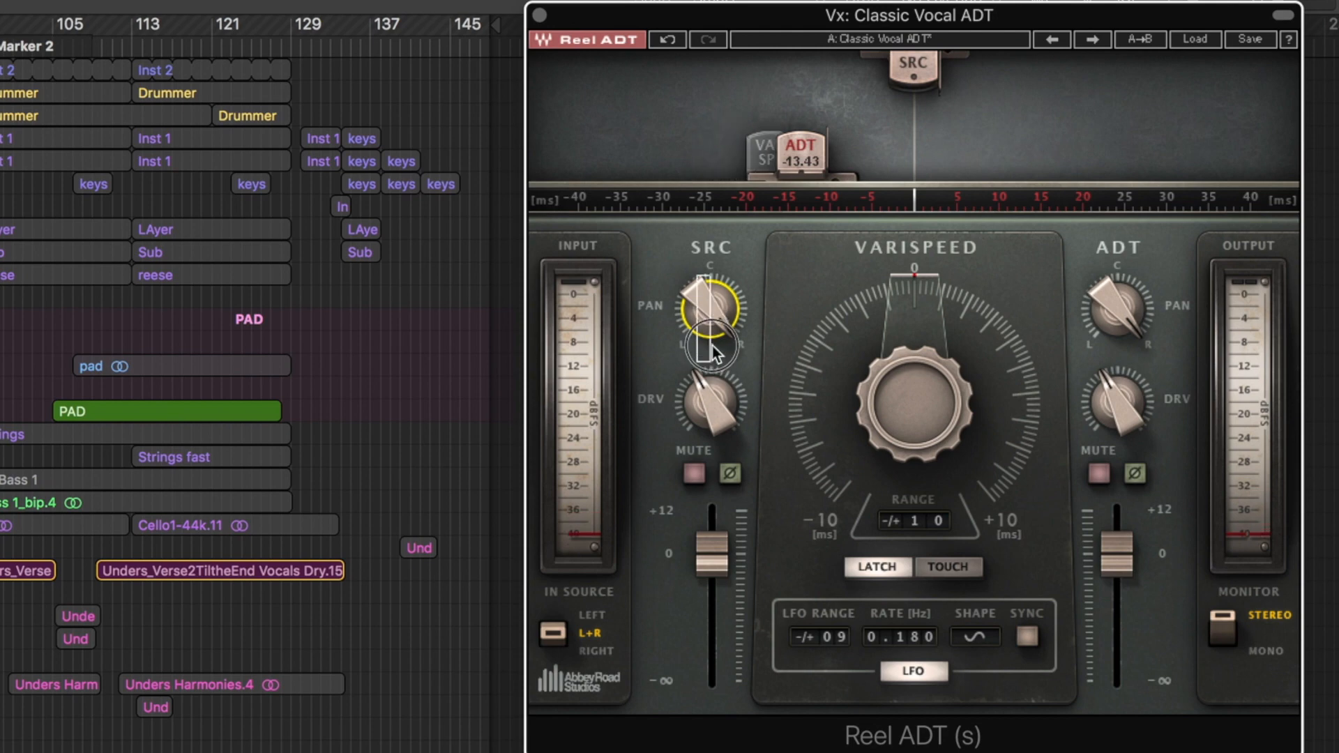
drag(710, 309, 709, 371)
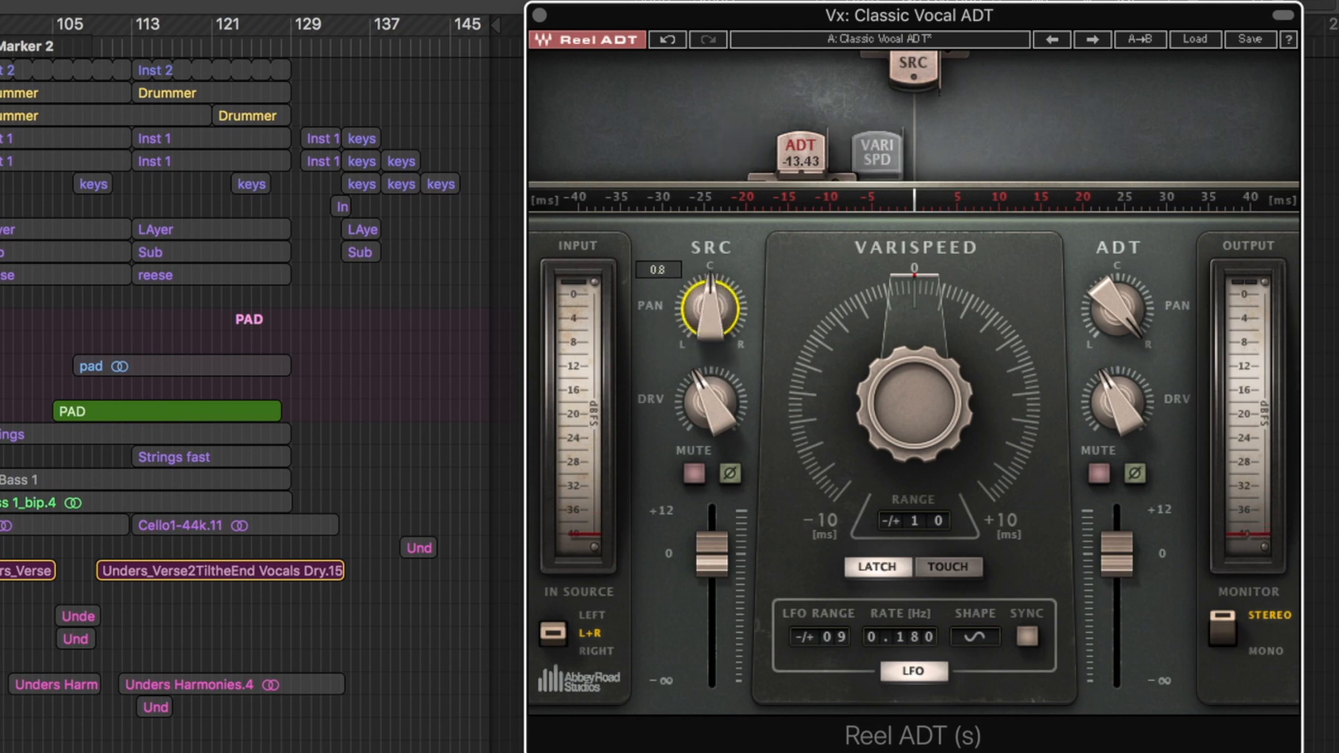
mouse_move(1117, 309)
mouse_down()
mouse_move(1117, 383)
mouse_move(1107, 291)
mouse_up()
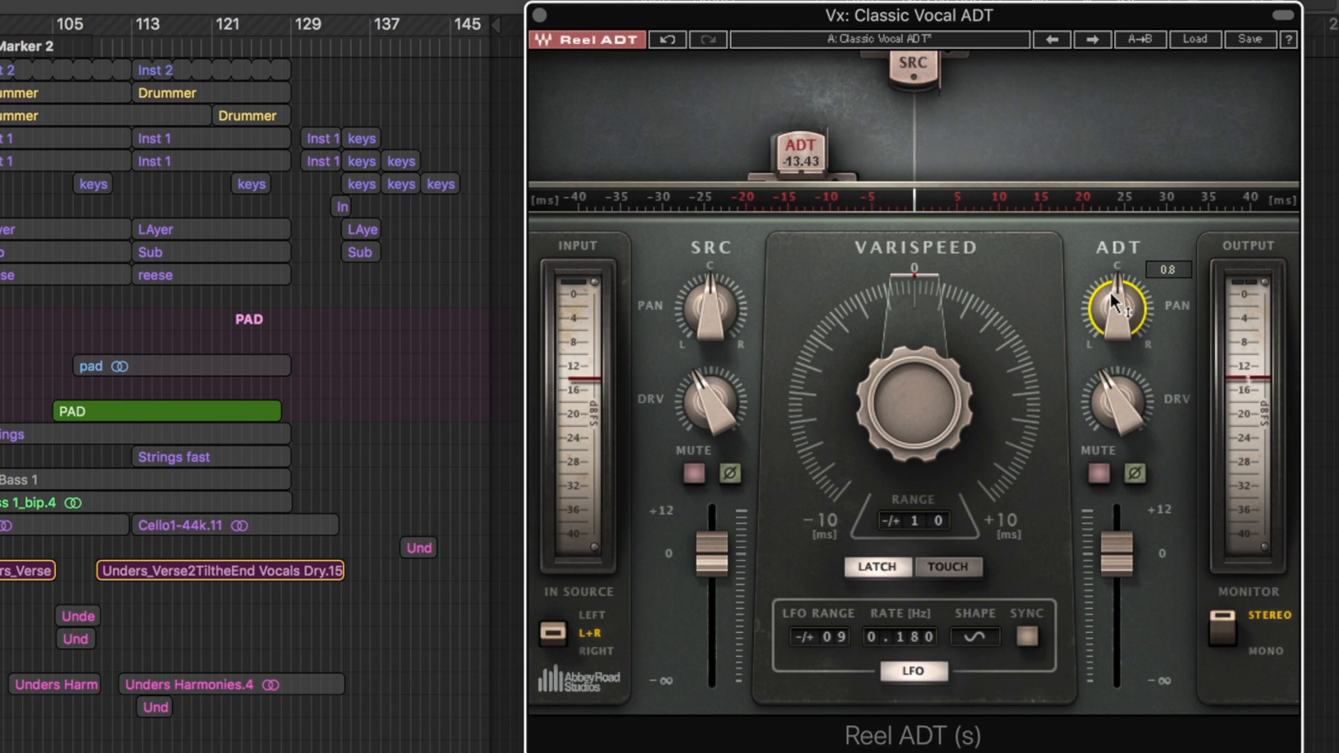
Step: Pan the Reel ADT's SRC and ADT signals fully to opposite sides again
drag(1115, 315, 1115, 258)
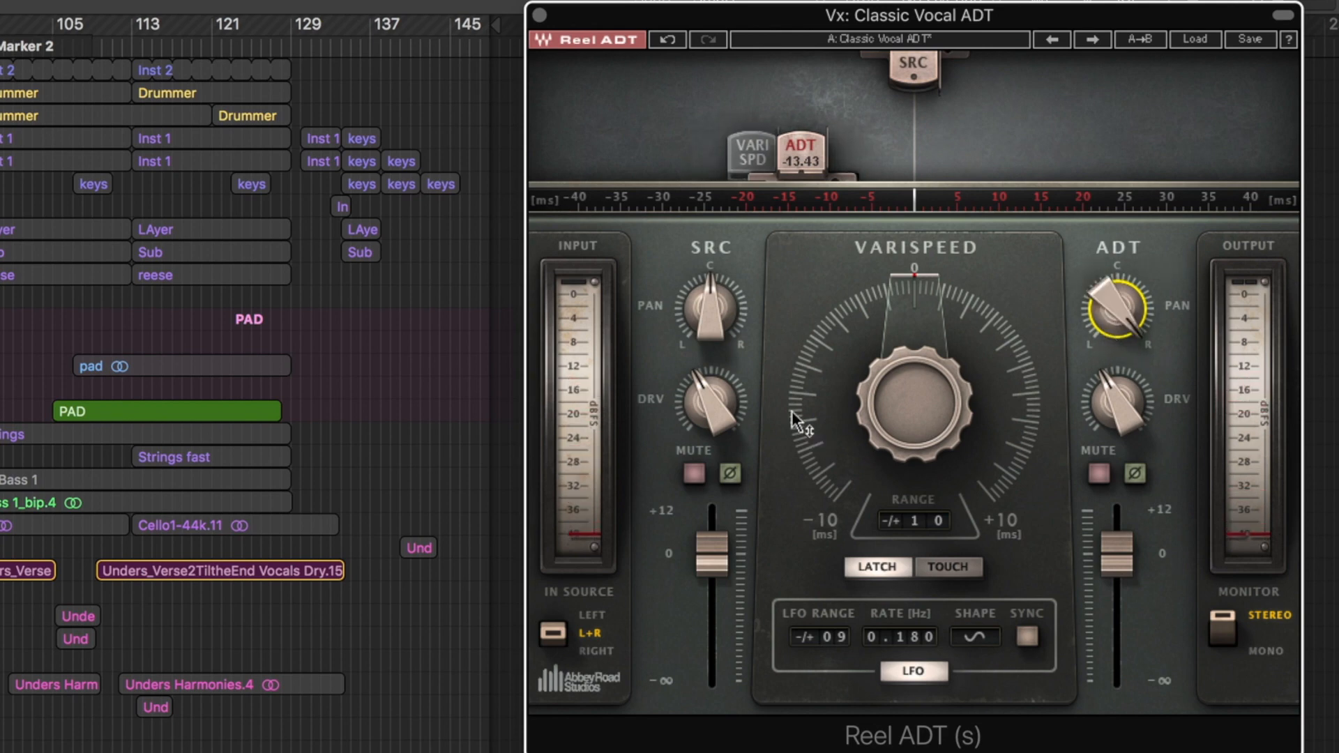
drag(711, 307, 708, 295)
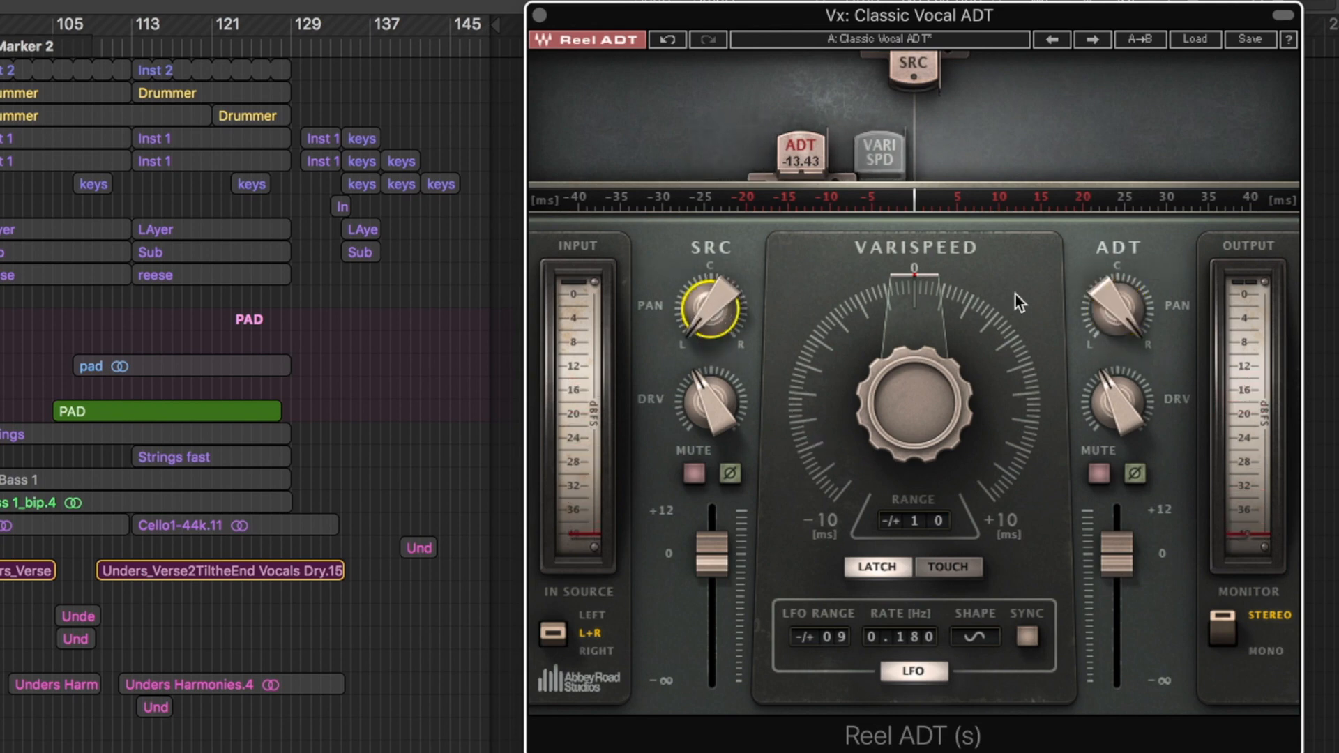
drag(1108, 314, 1128, 271)
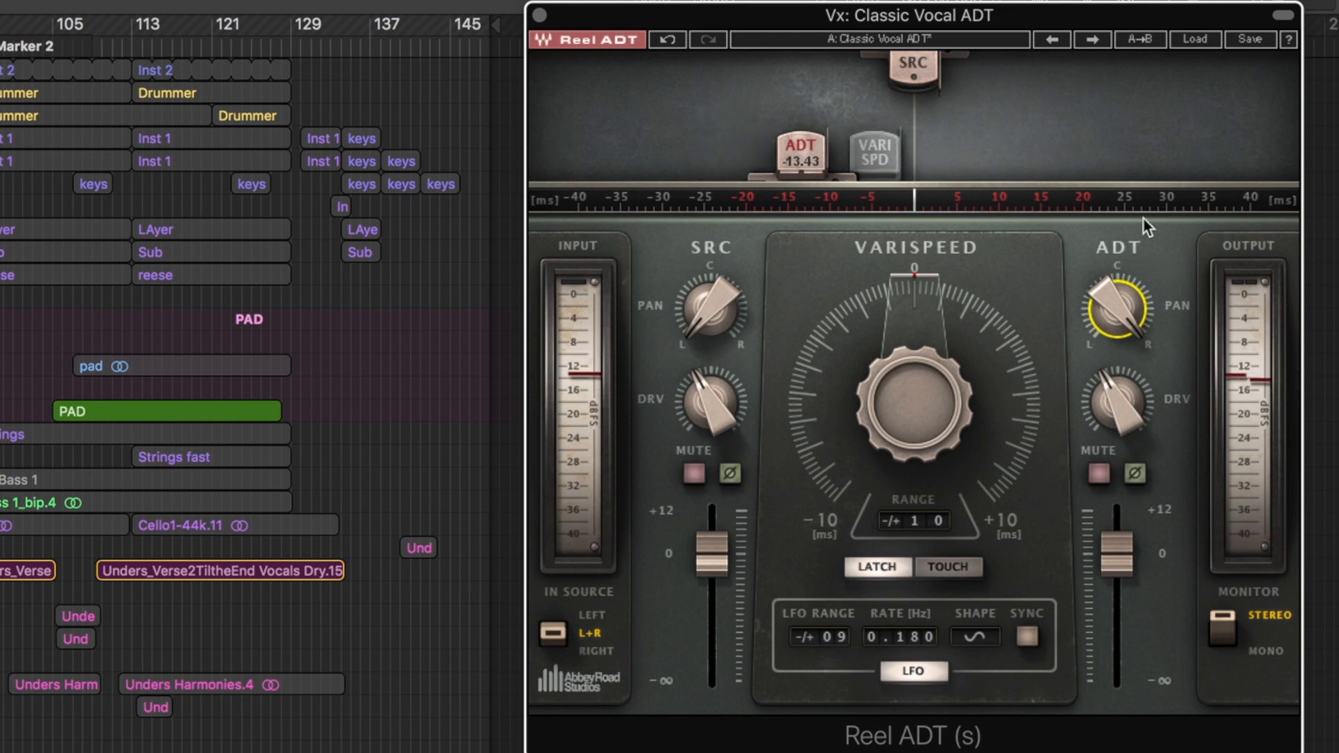
Step: Raise the drive of the ADT signal in the Vx Reel ADT
mouse_move(1109, 325)
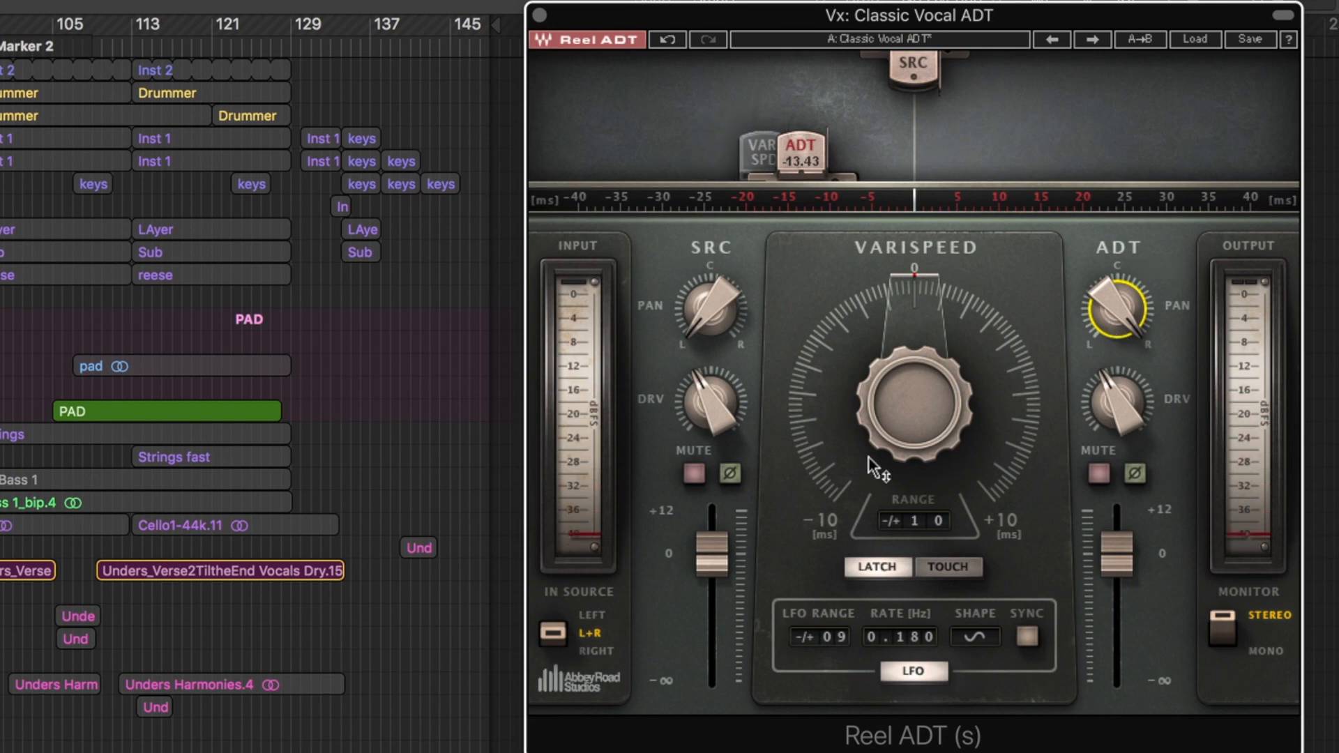
mouse_move(870, 459)
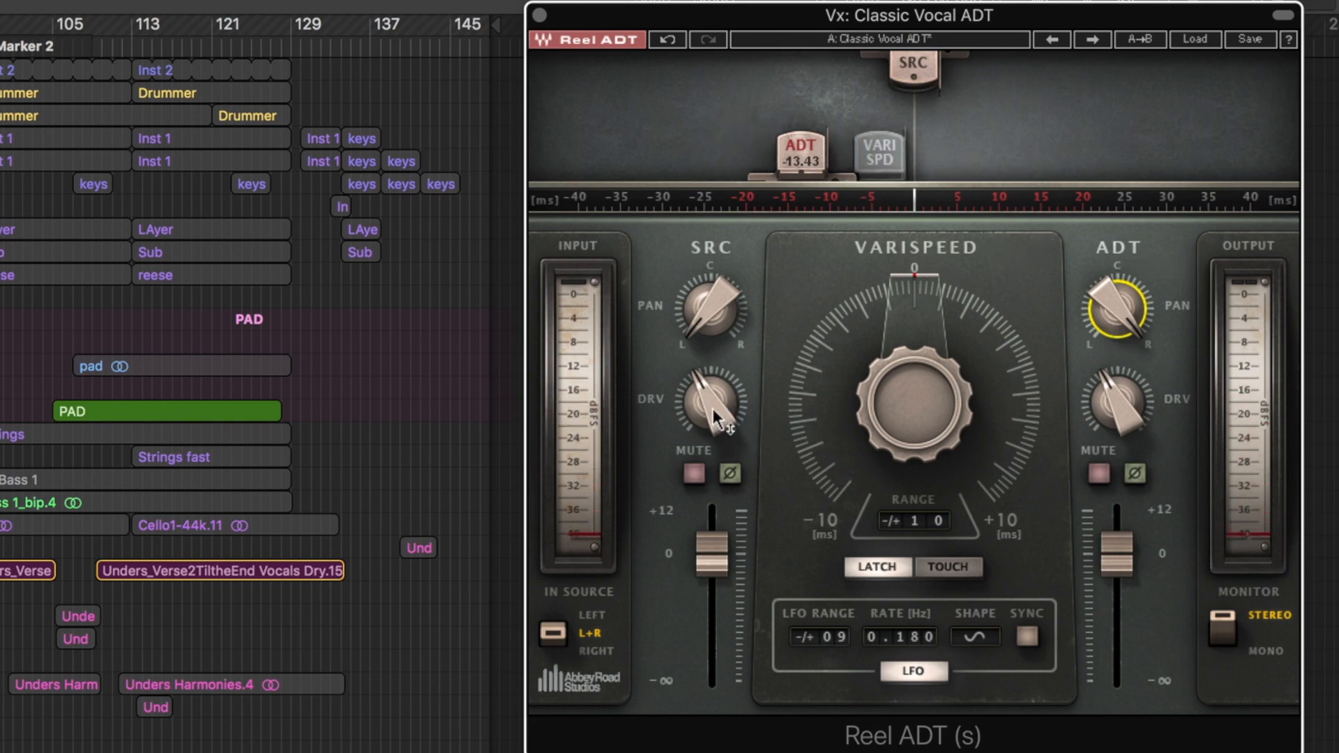
mouse_move(712, 409)
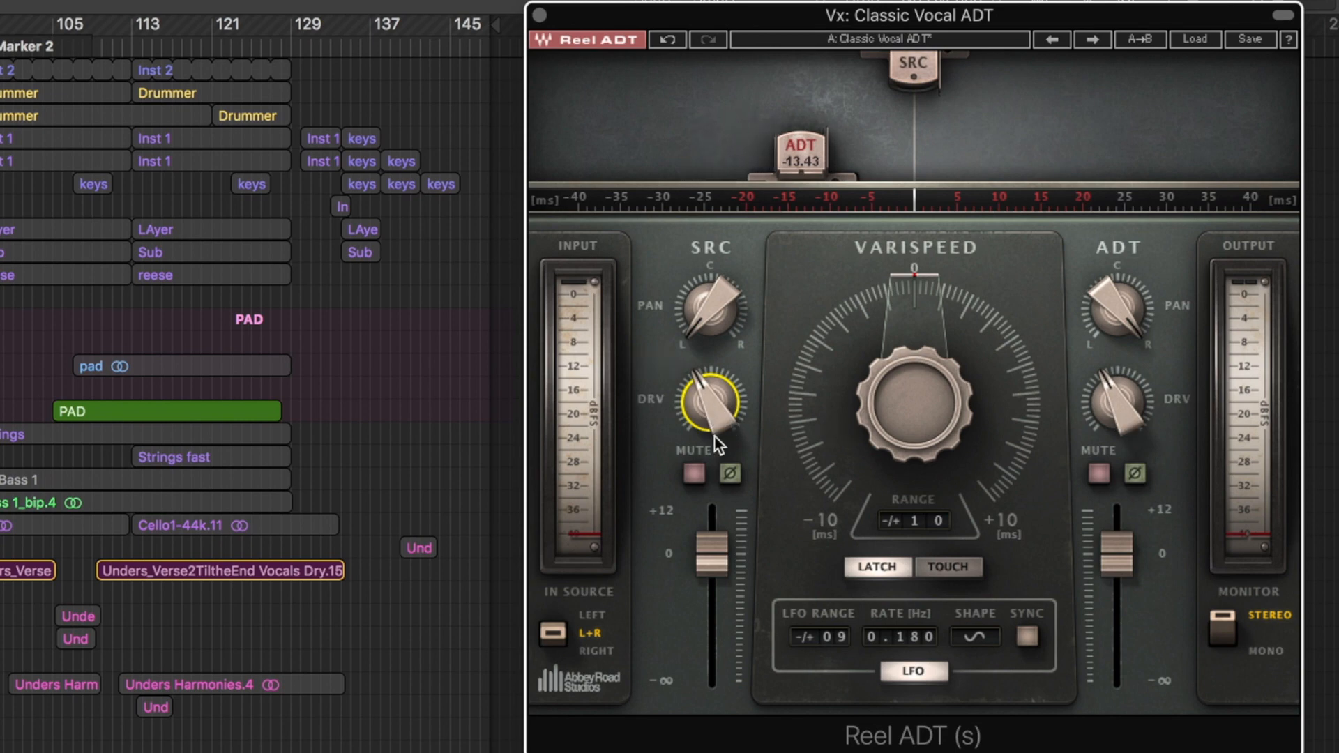
click(1120, 413)
drag(1120, 413, 1120, 390)
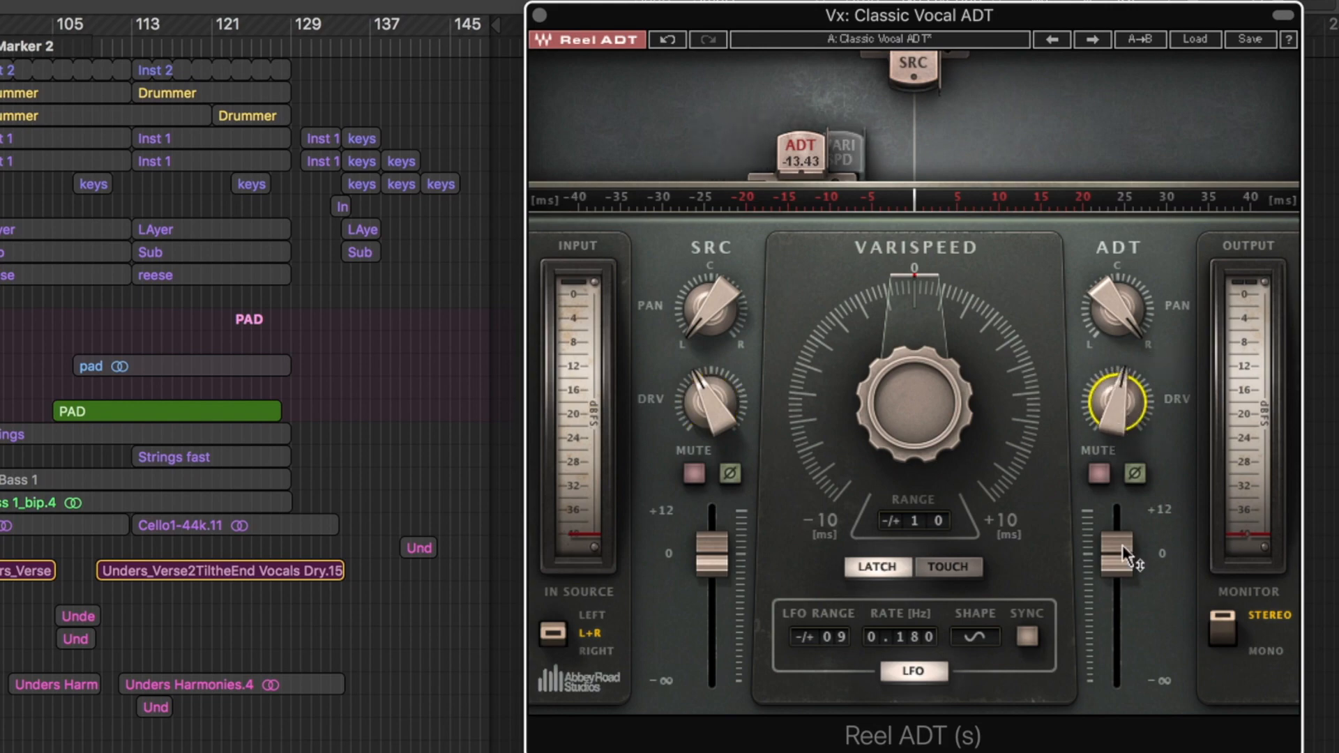
Step: Stop playback, go over the opposed SRC and ADT pans and the ADT drive in the Reel ADT, and resume the soloed vocal
mouse_move(1116, 575)
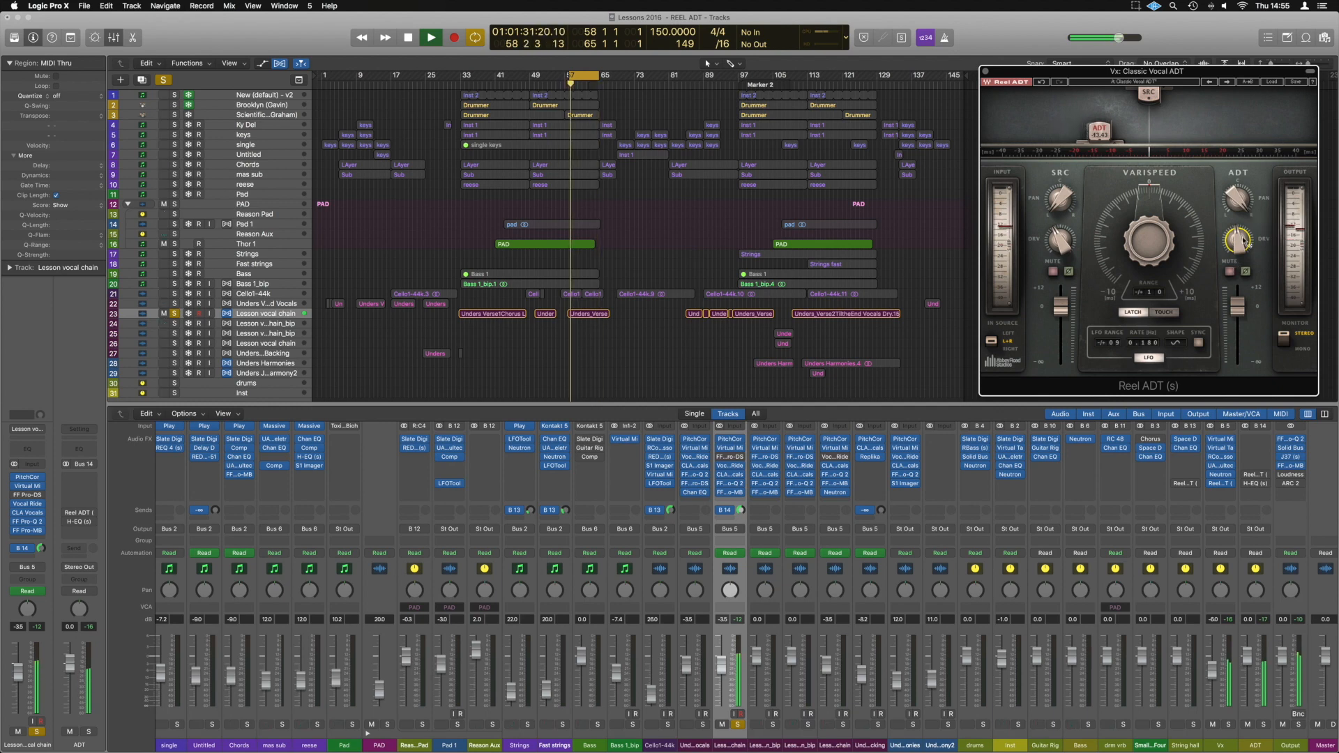
key(space)
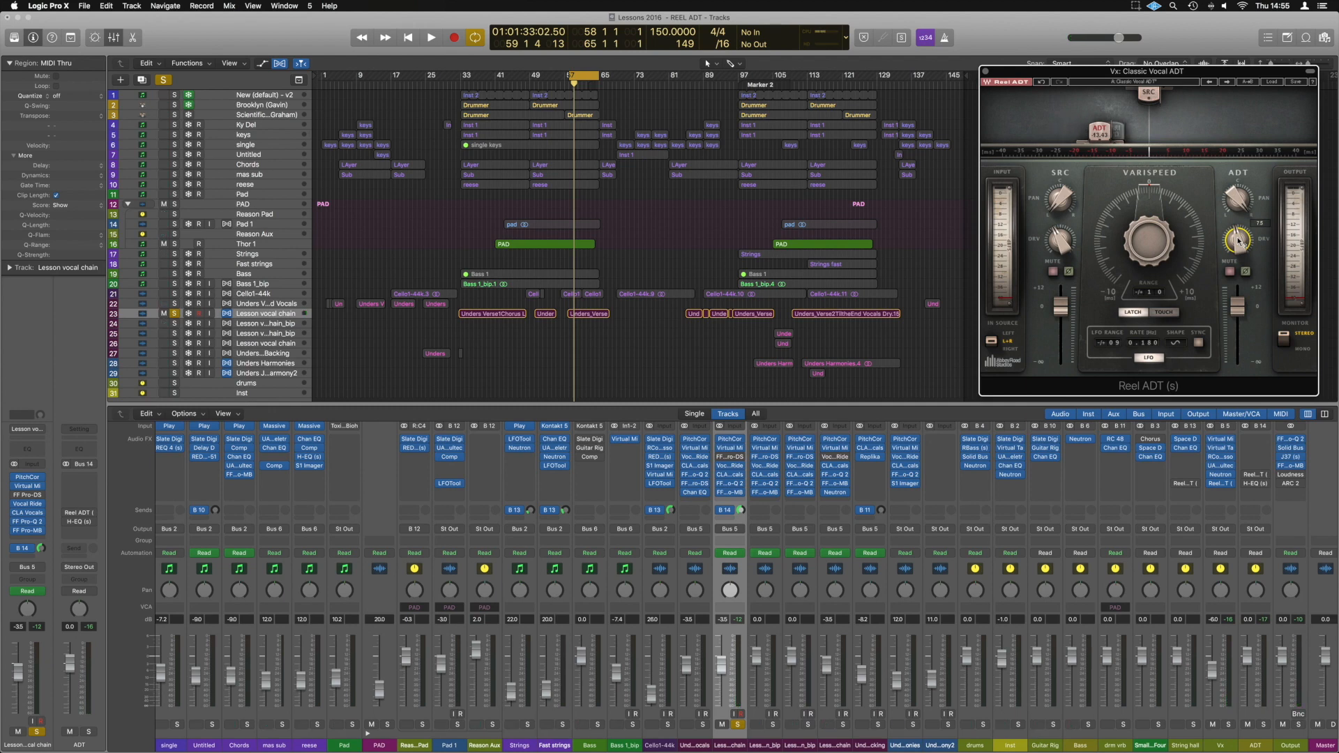
drag(1064, 203, 1067, 212)
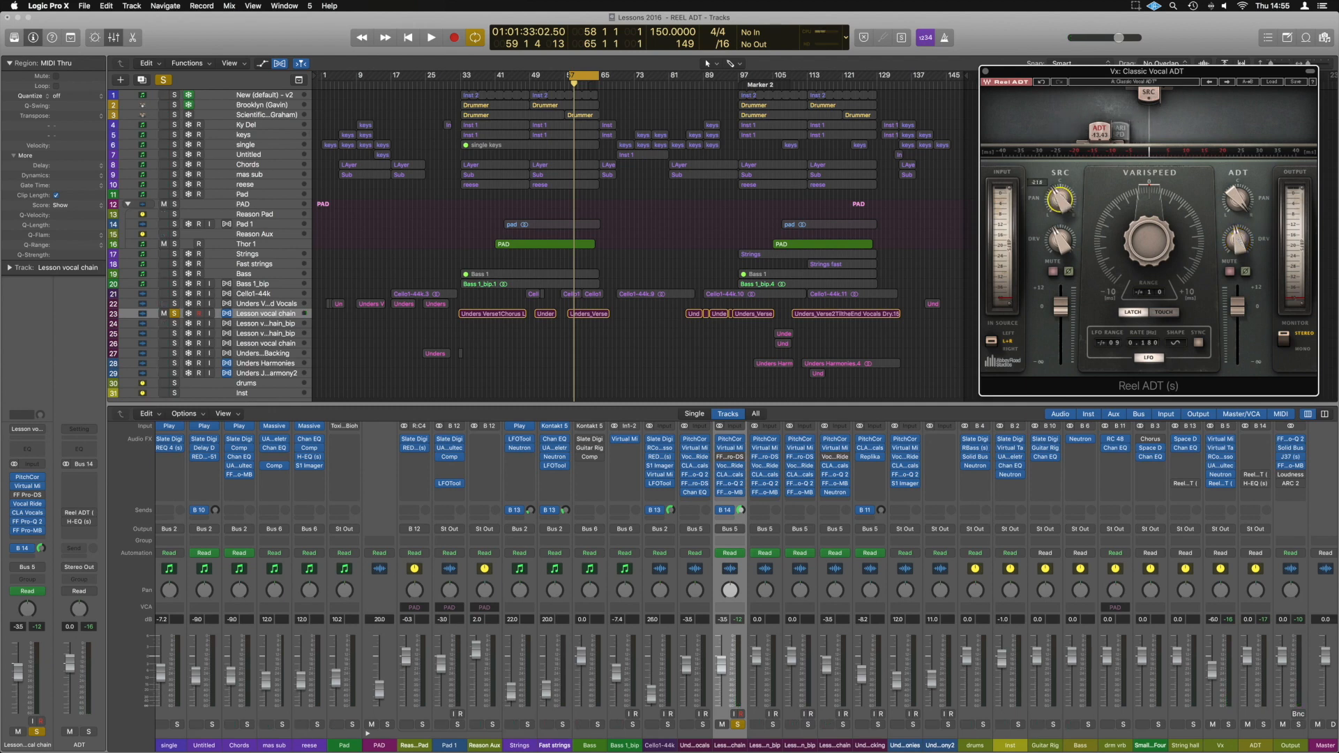
drag(1230, 192, 1230, 202)
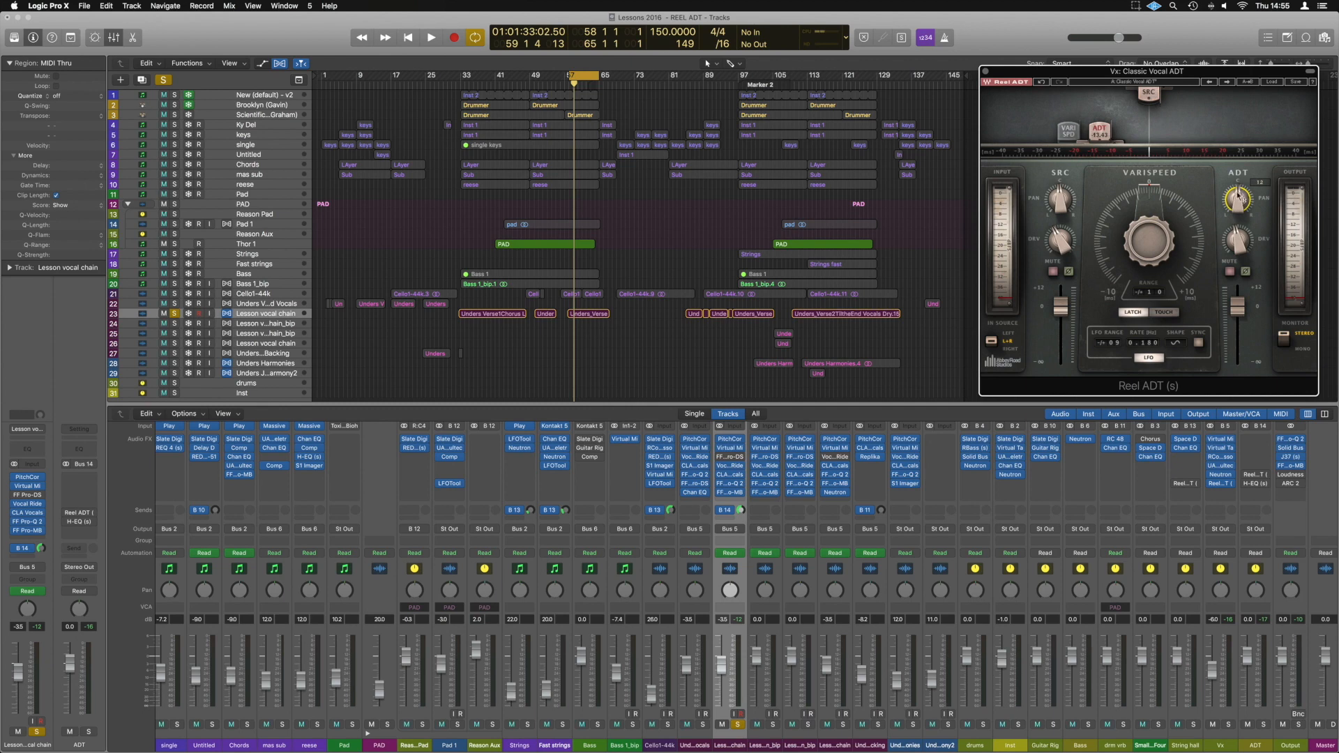
click(1229, 245)
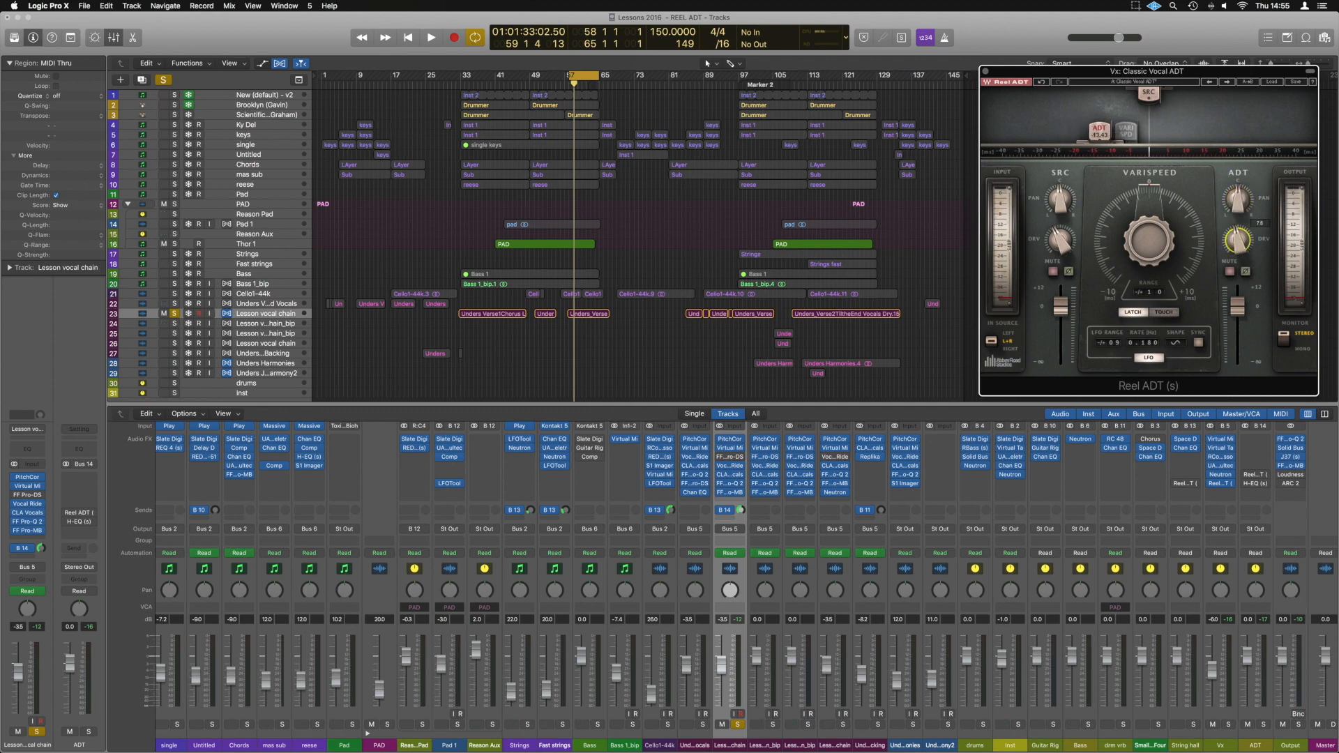
key(space)
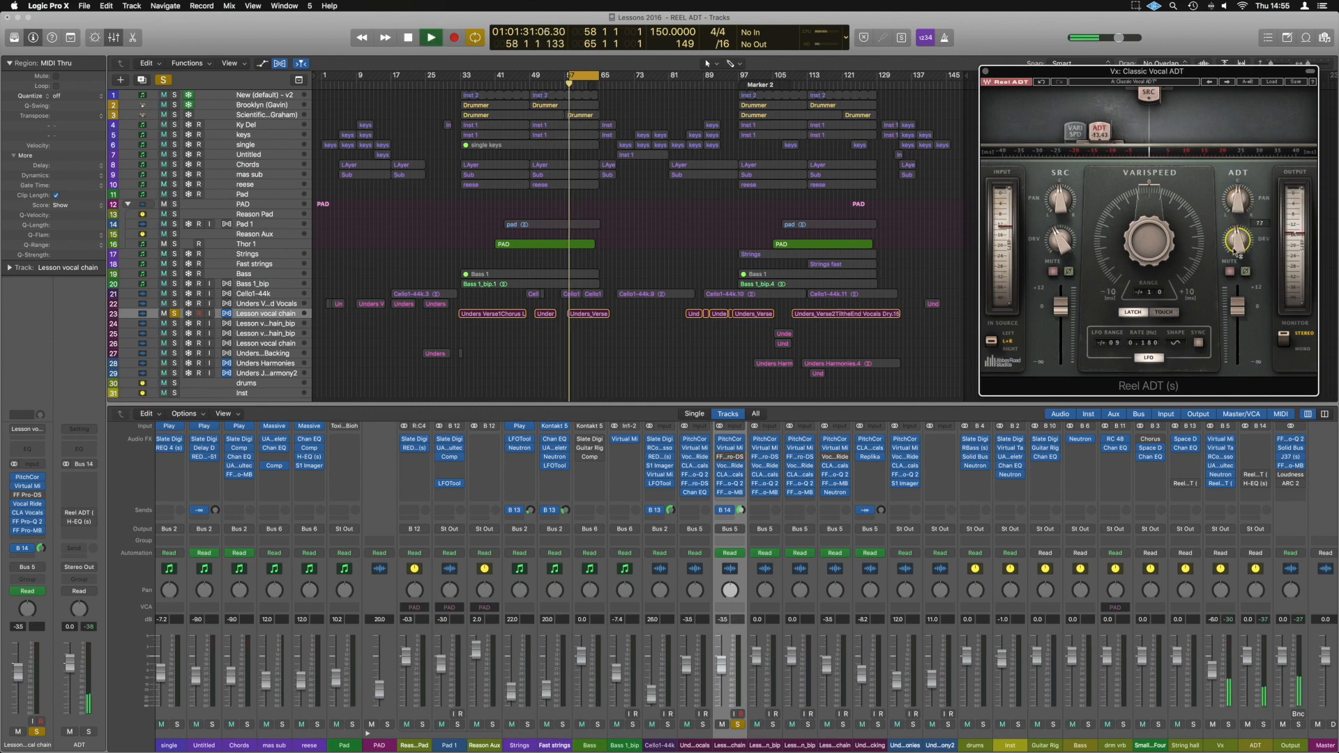
Step: Raise the SRC drive and readjust the ADT drive while the vocal plays, and stop playback
click(1060, 240)
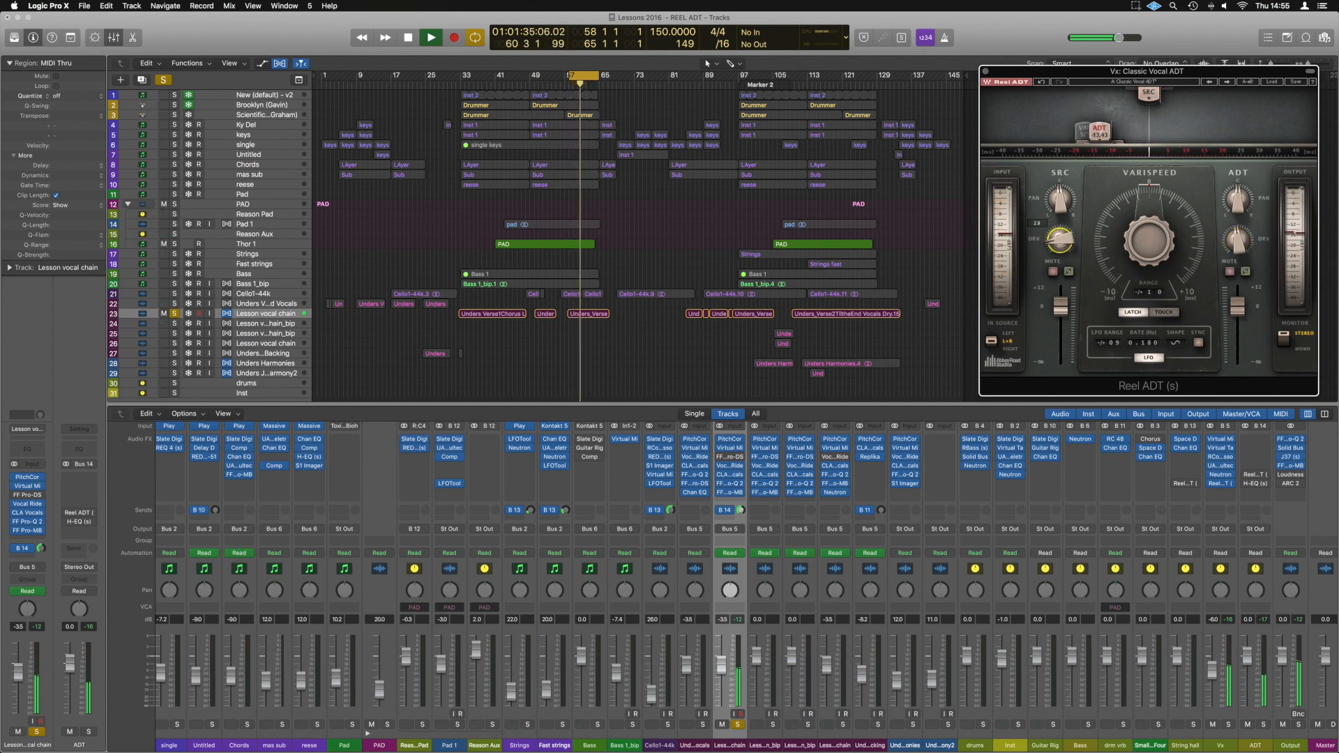
drag(1060, 241, 1060, 216)
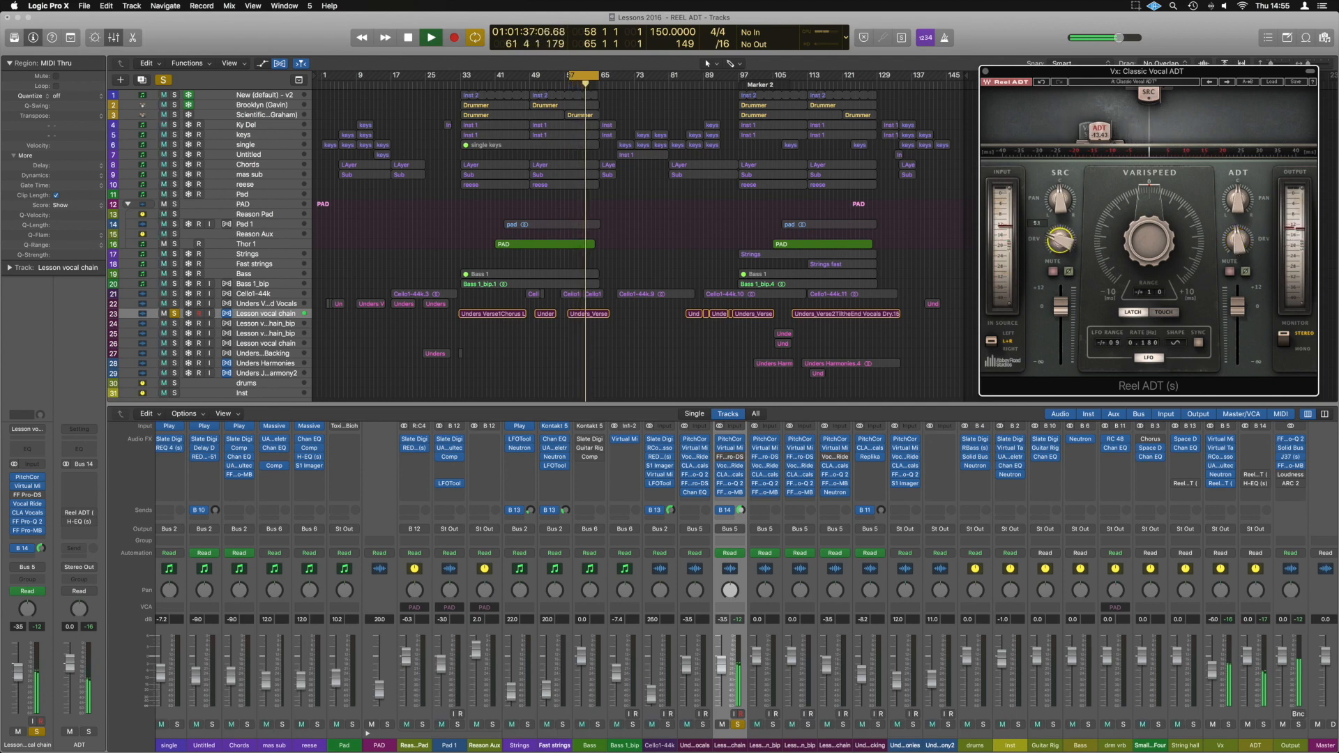
click(1245, 252)
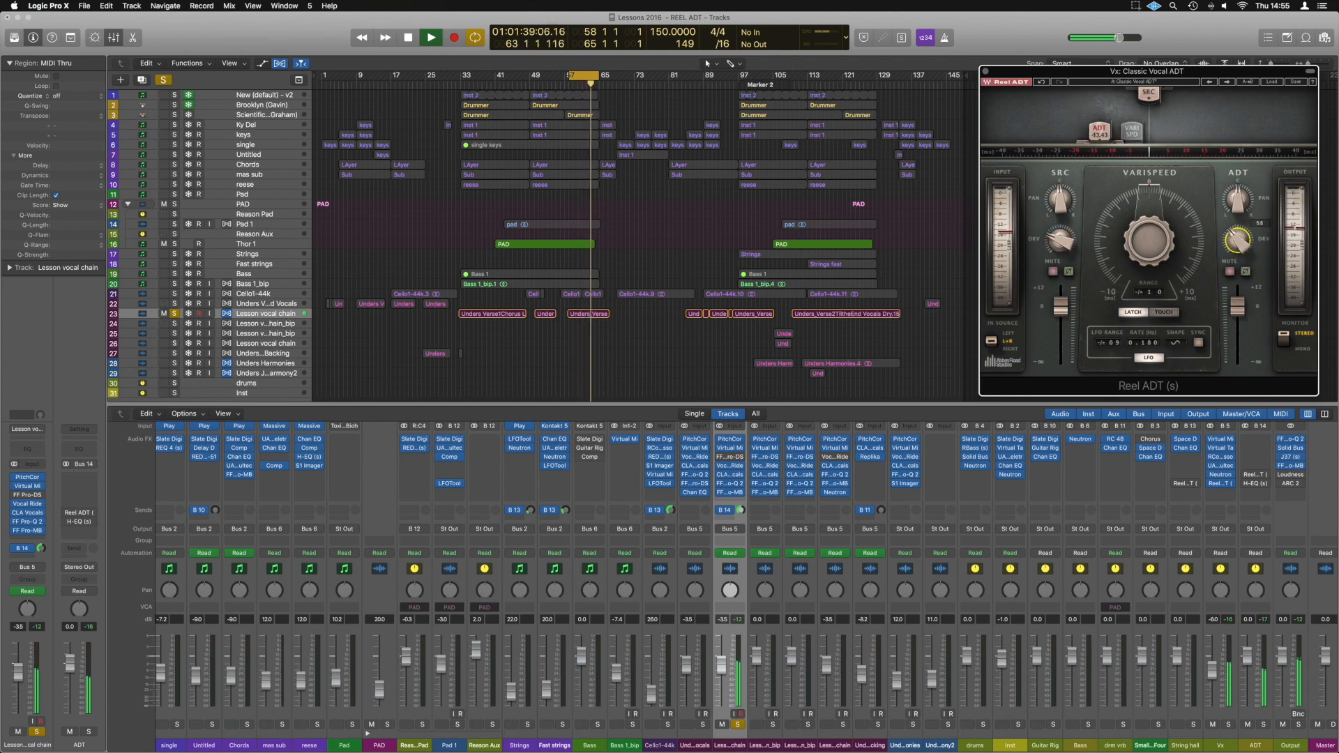
key(space)
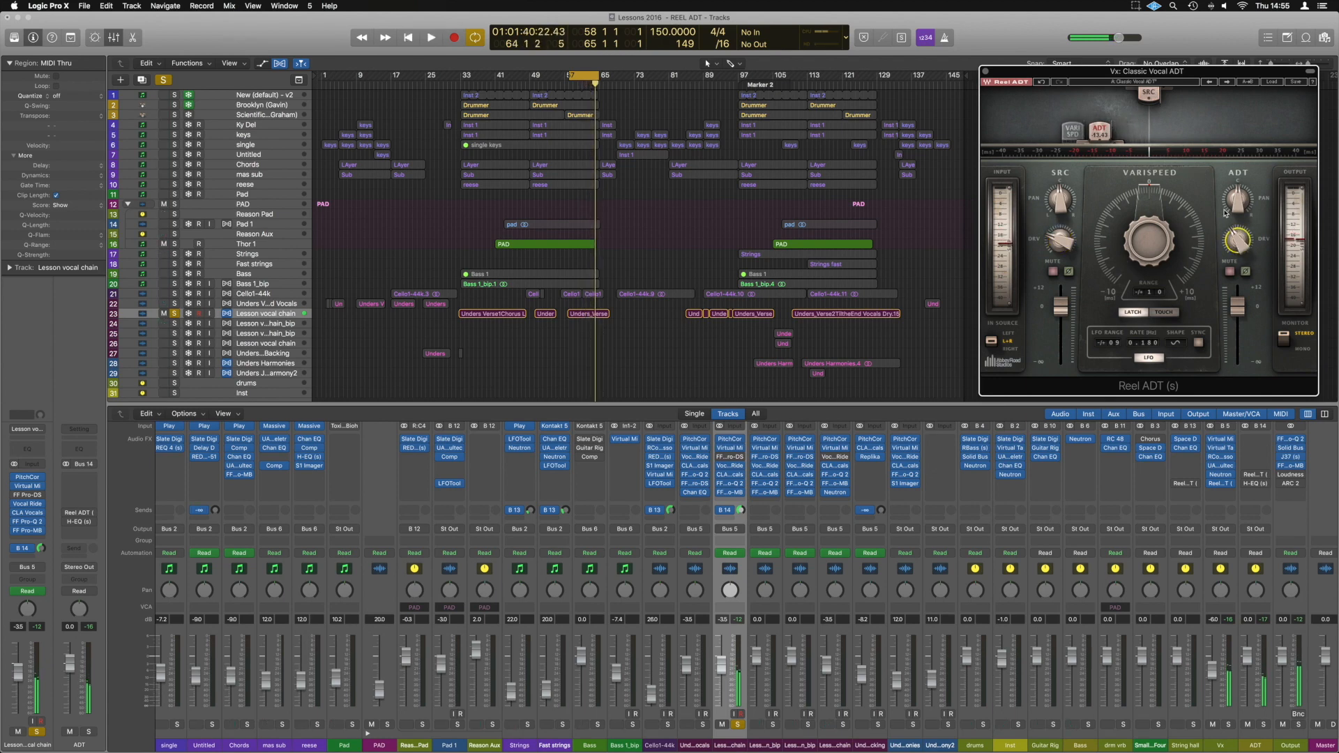
click(1238, 200)
drag(1065, 200, 1065, 270)
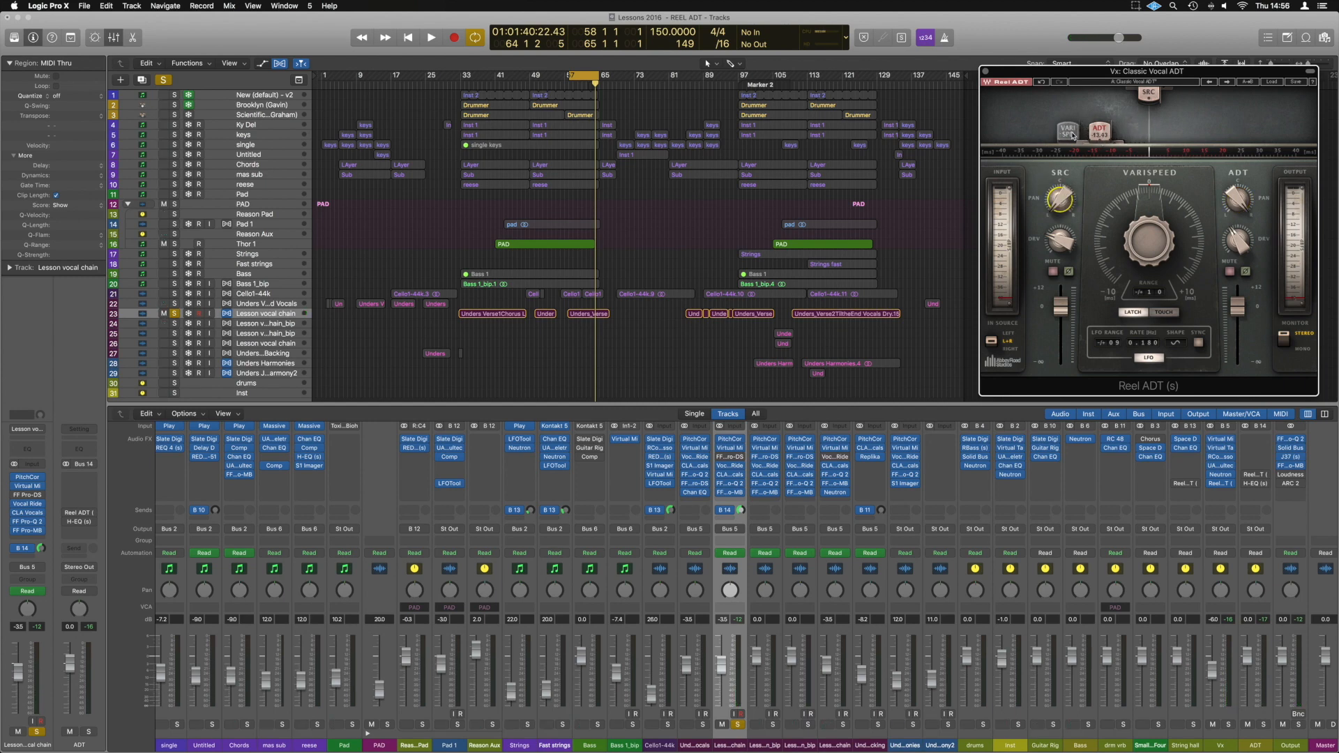
Step: Sweep the Reel ADT's varispeed knob across its range and back, and narrow the varispeed range to 3 ms
mouse_move(1149, 210)
mouse_down()
mouse_move(1149, 267)
mouse_move(1137, 253)
mouse_up()
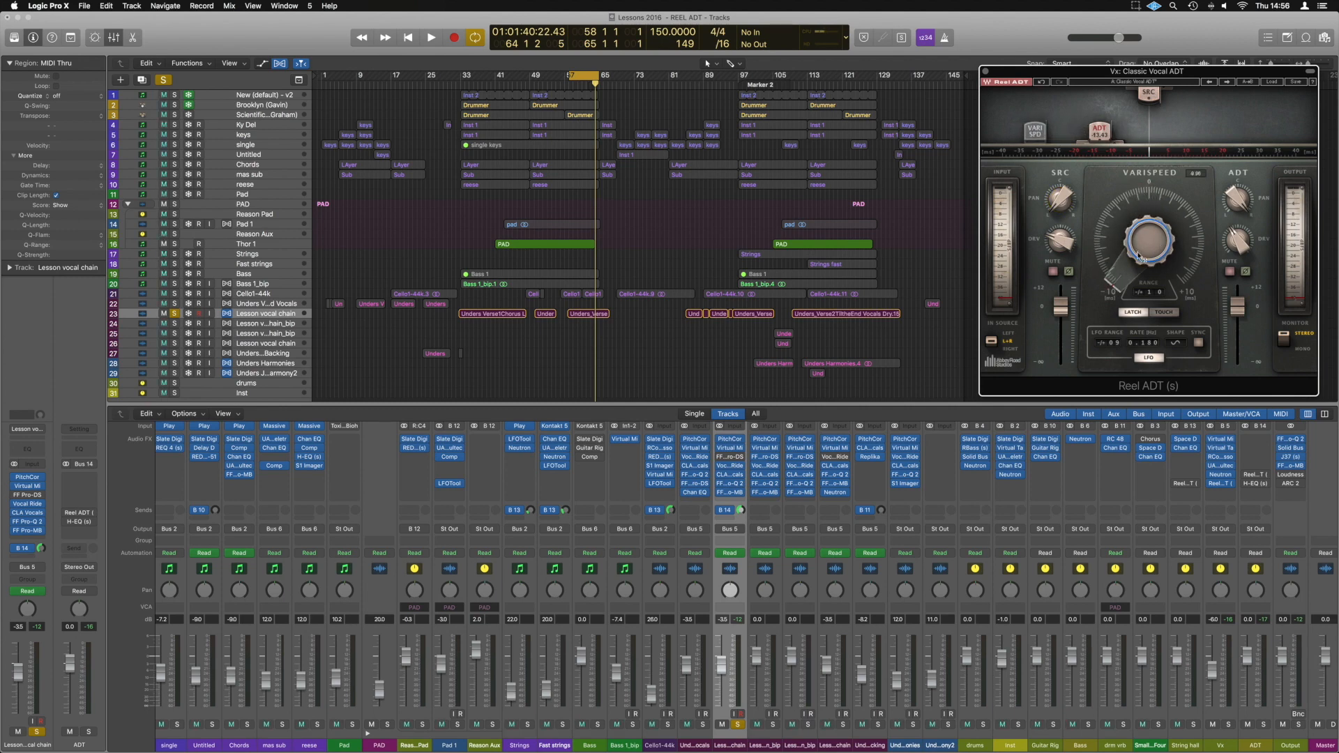
drag(1138, 266, 1139, 198)
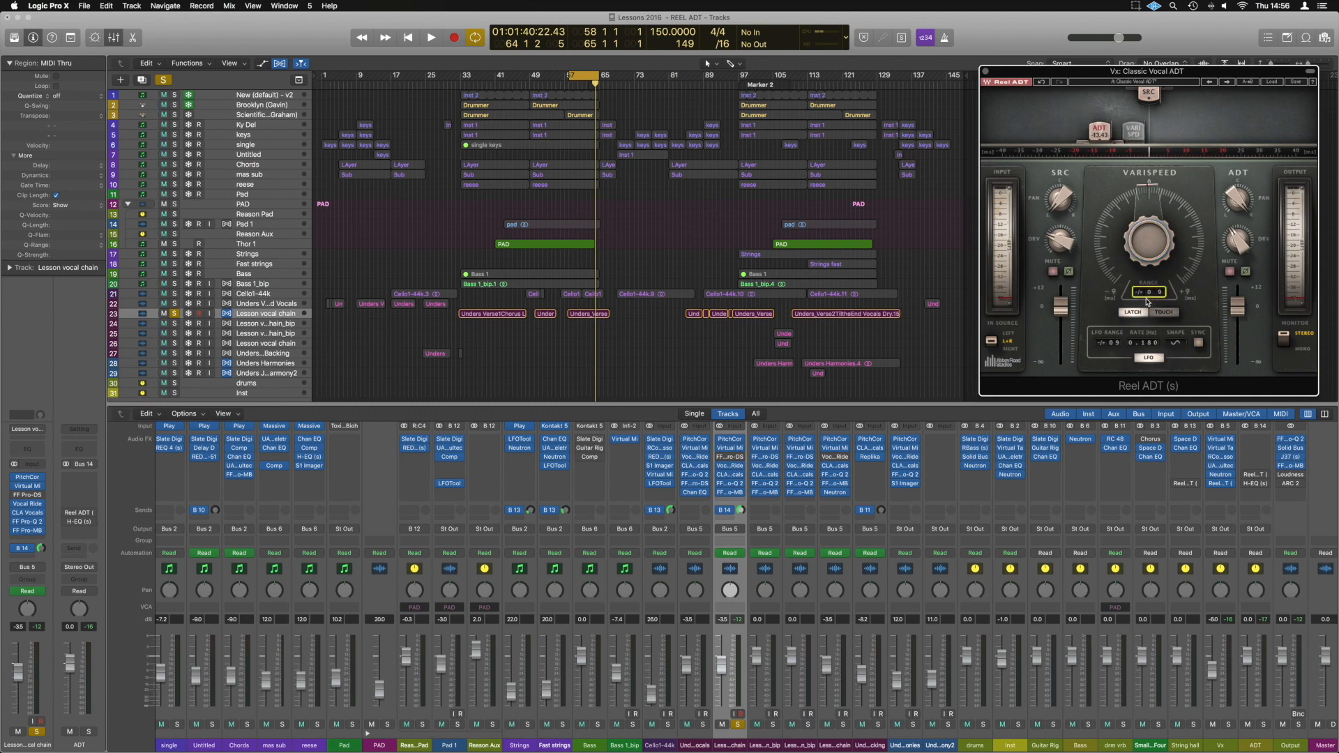
drag(1154, 293, 1154, 316)
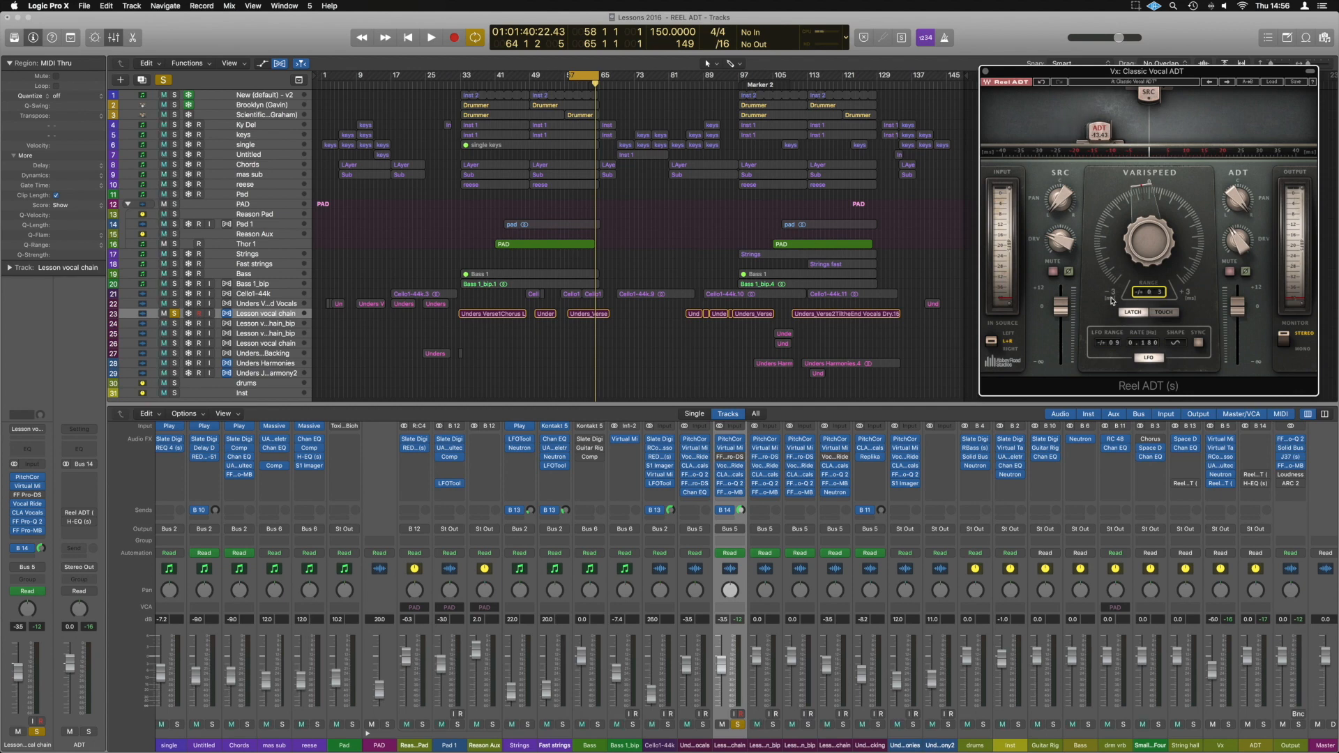
mouse_move(1149, 249)
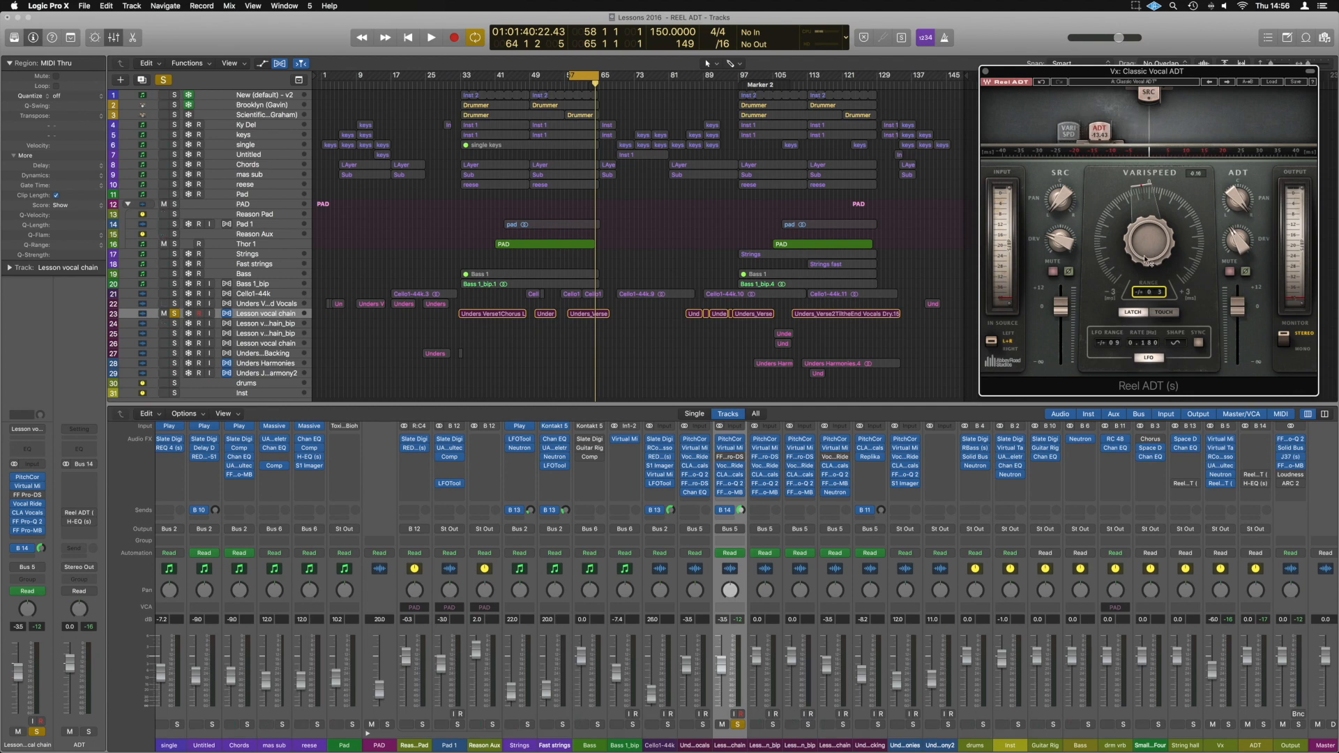
Step: Widen the varispeed range to 20 ms and sweep the varispeed knob across it
mouse_move(1159, 292)
mouse_down()
mouse_move(1145, 202)
mouse_move(1145, 243)
mouse_up()
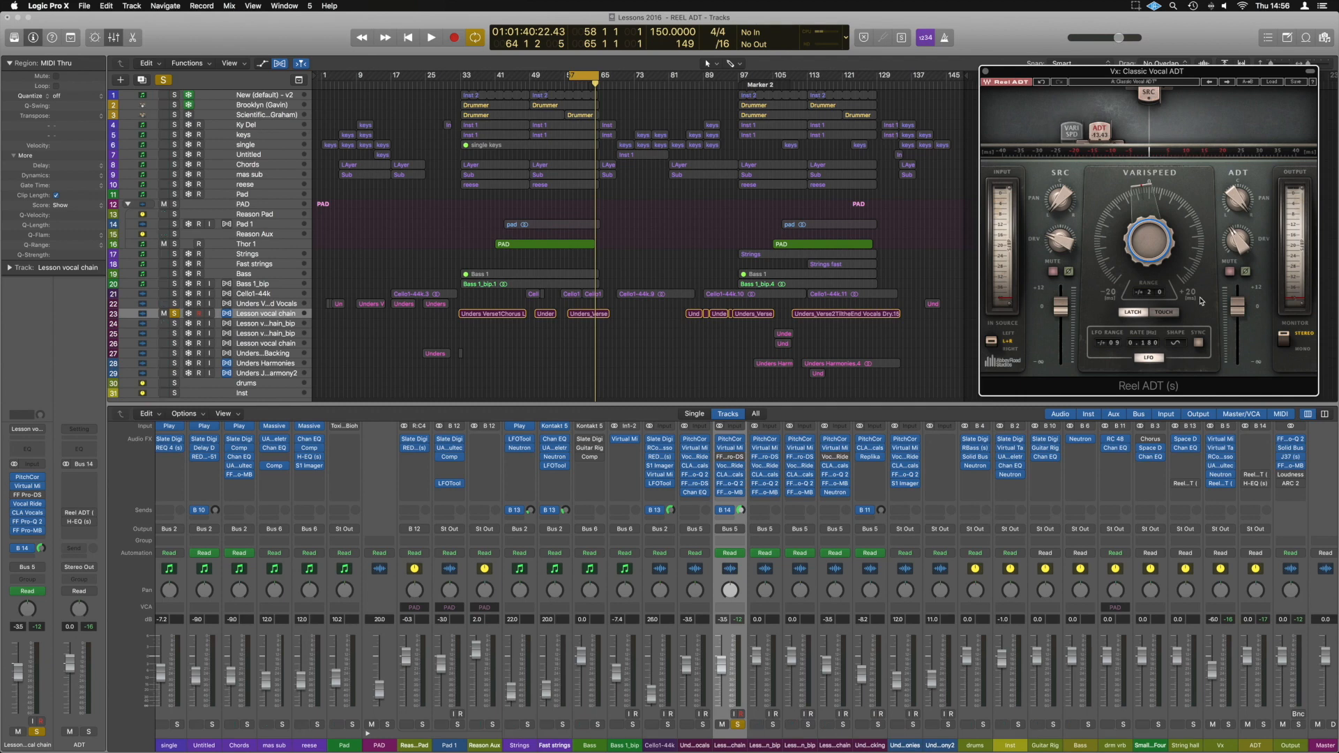
drag(1150, 259, 1150, 209)
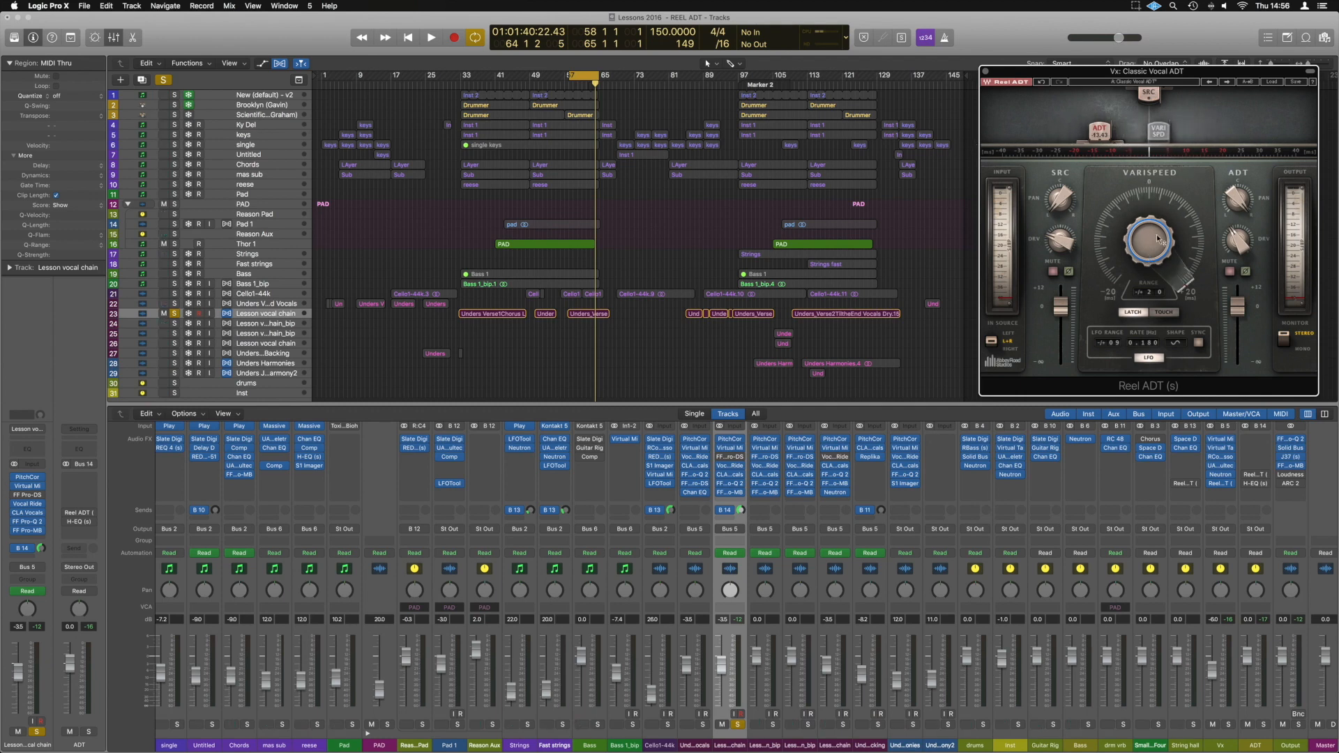
Step: Set the varispeed range to 3 ms and return the varispeed knob to around its centre
mouse_move(1151, 292)
mouse_down()
mouse_move(1151, 320)
mouse_move(1150, 229)
mouse_move(1150, 278)
mouse_up()
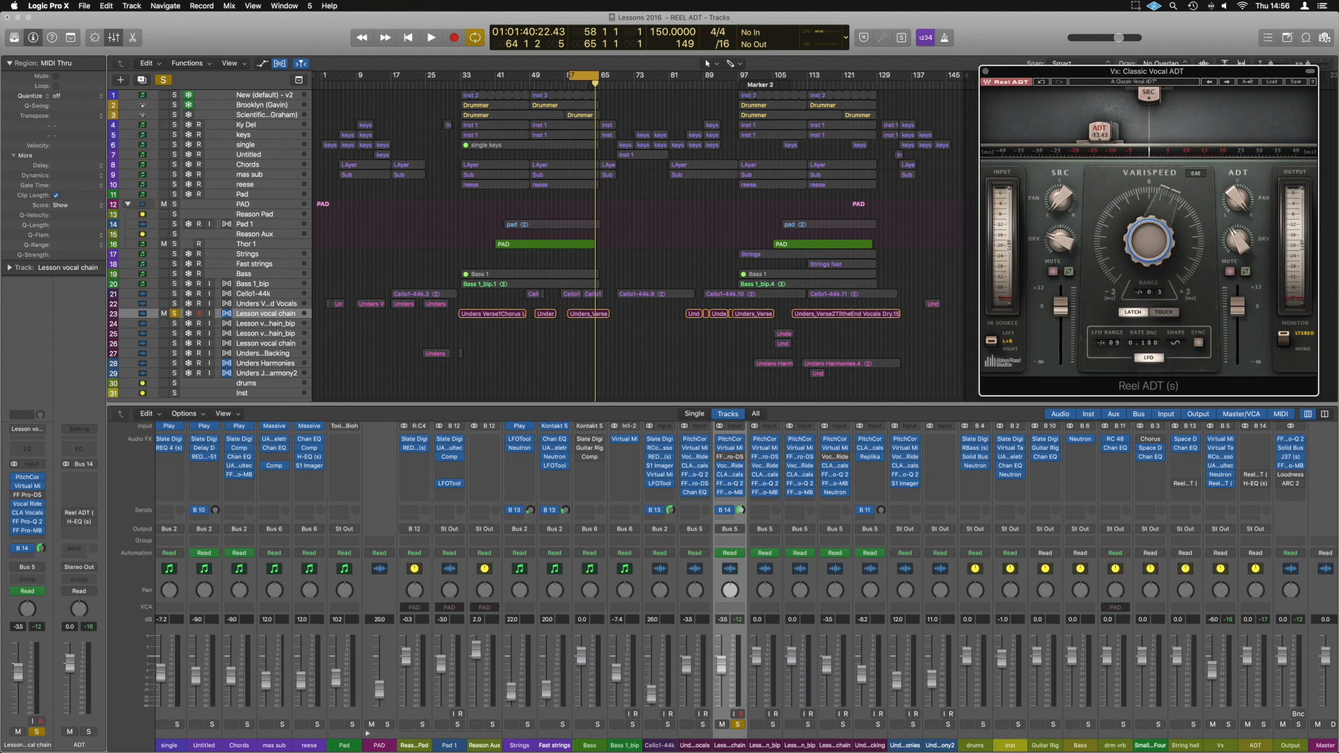
drag(1152, 228, 1148, 279)
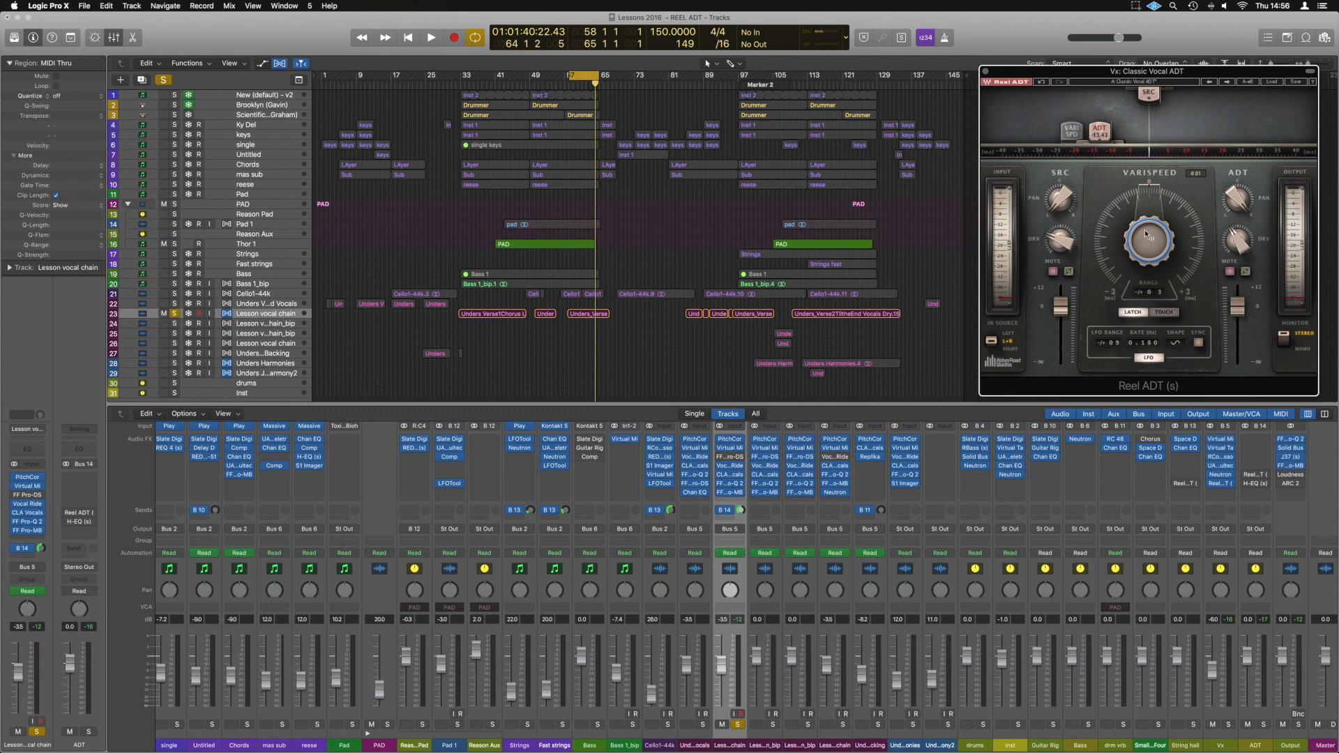
drag(1145, 228, 1144, 225)
Step: Open the H-EQ inserted after the Reel ADT on the ADT aux channel
click(1257, 488)
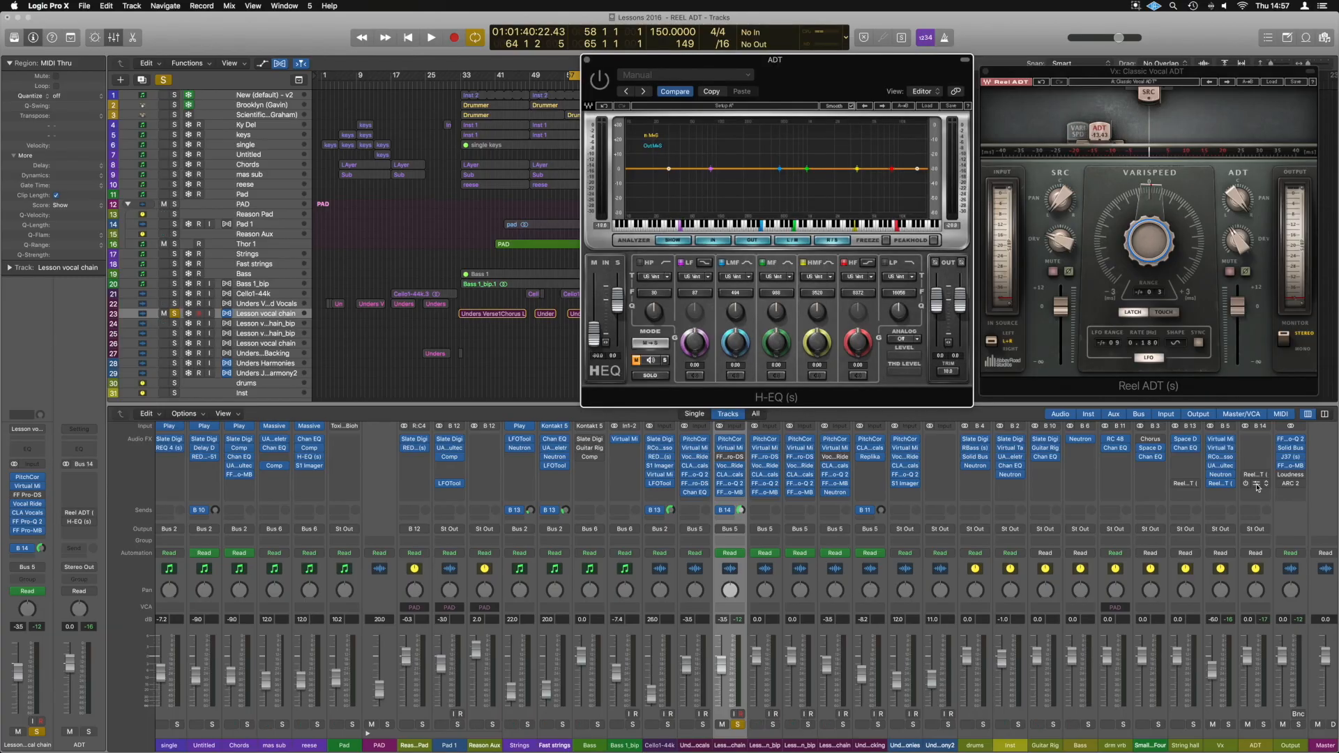